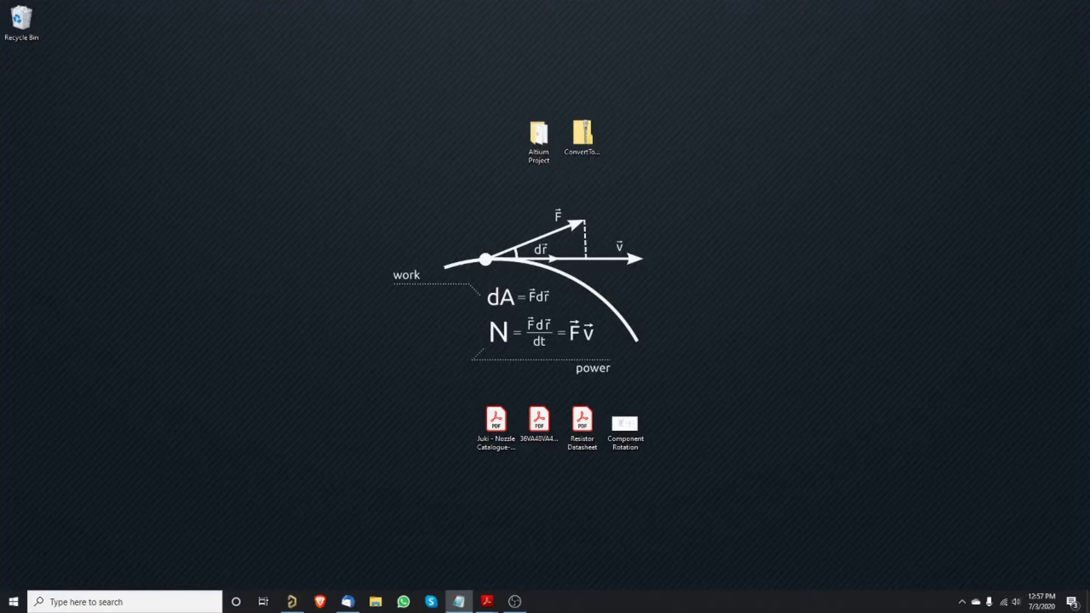
Restore the Altium Designer window showing the LED_MCU.PcbDoc board layout from the taskbar
{"action": "left_click", "coordinate": [368, 300]}
{"action": "left_click", "coordinate": [291, 603]}
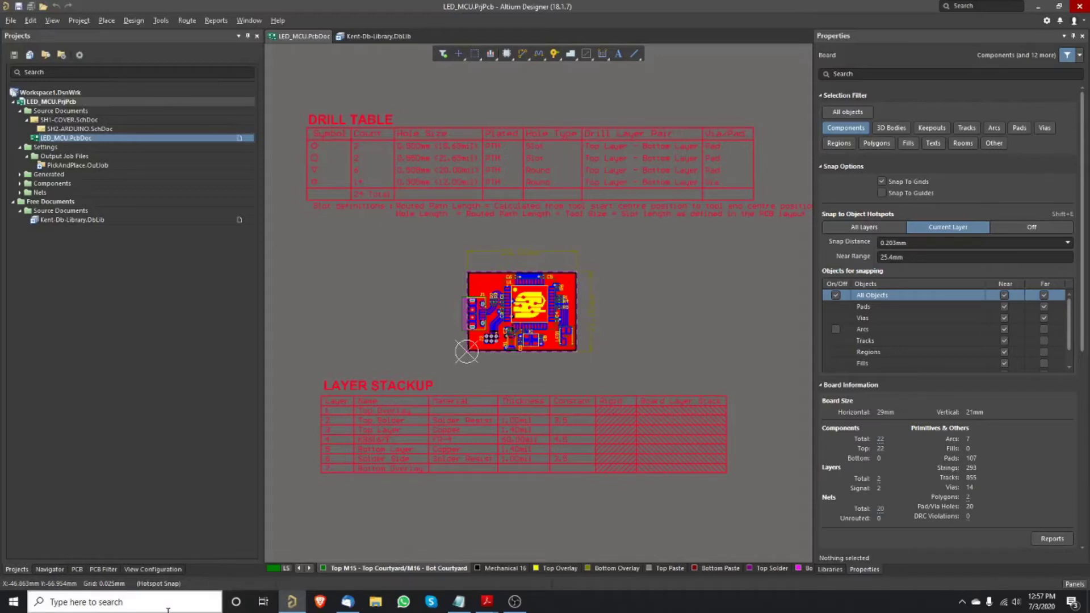
View the LED_MCU board in 3D, orbit back to a flat top view, then open PickAndPlace.OutJob
{"action": "scroll", "coordinate": [534, 316], "scroll_direction": "up", "scroll_amount": 5, "text": "ctrl"}
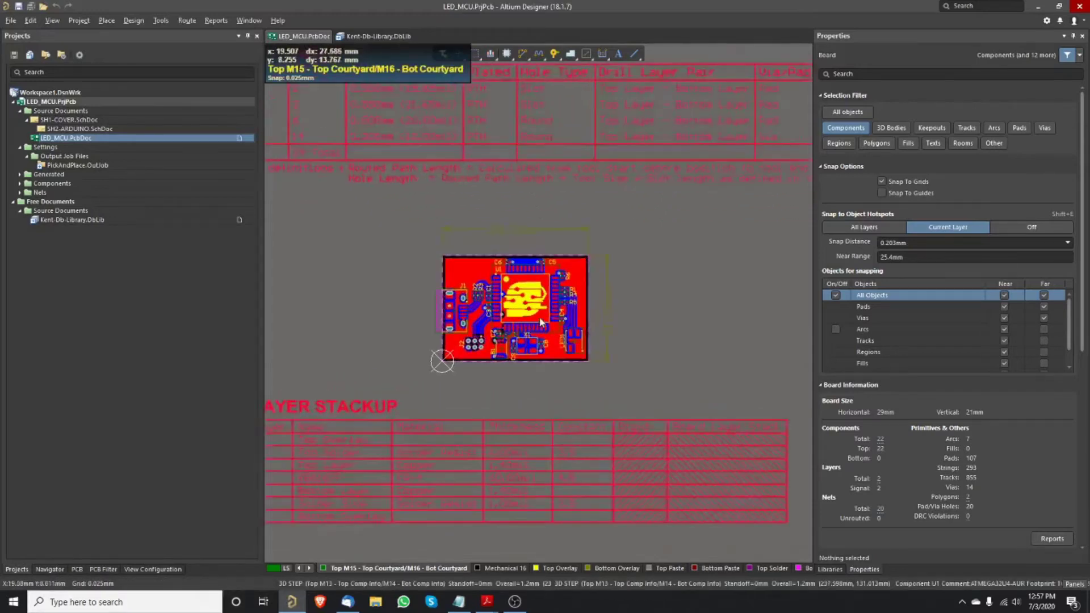
{"action": "key", "text": "3"}
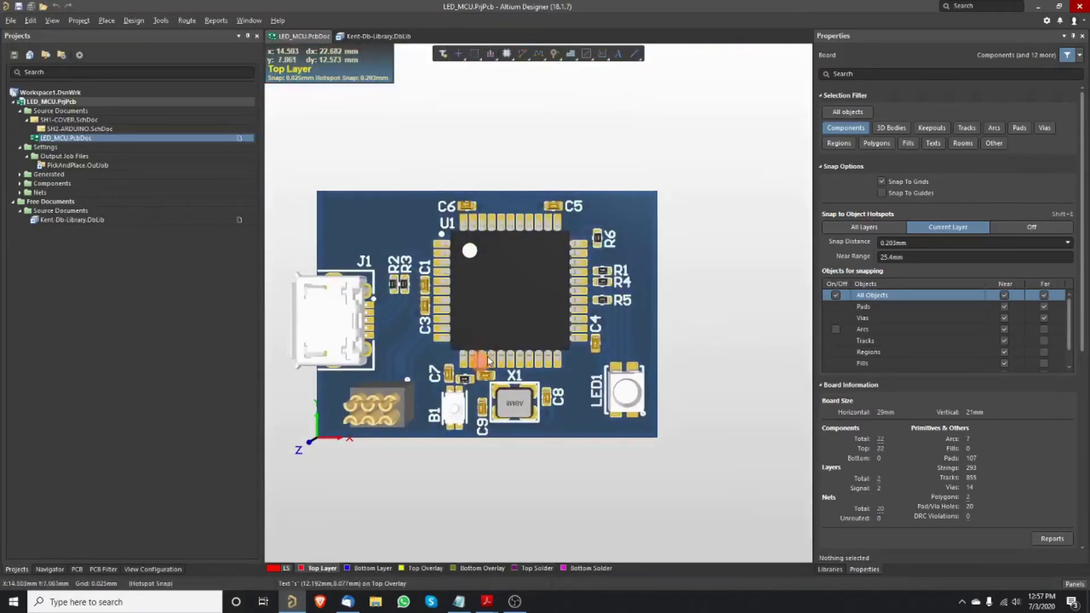
{"action": "right_click_drag", "start_coordinate": [500, 319], "coordinate": [518, 300], "text": "shift"}
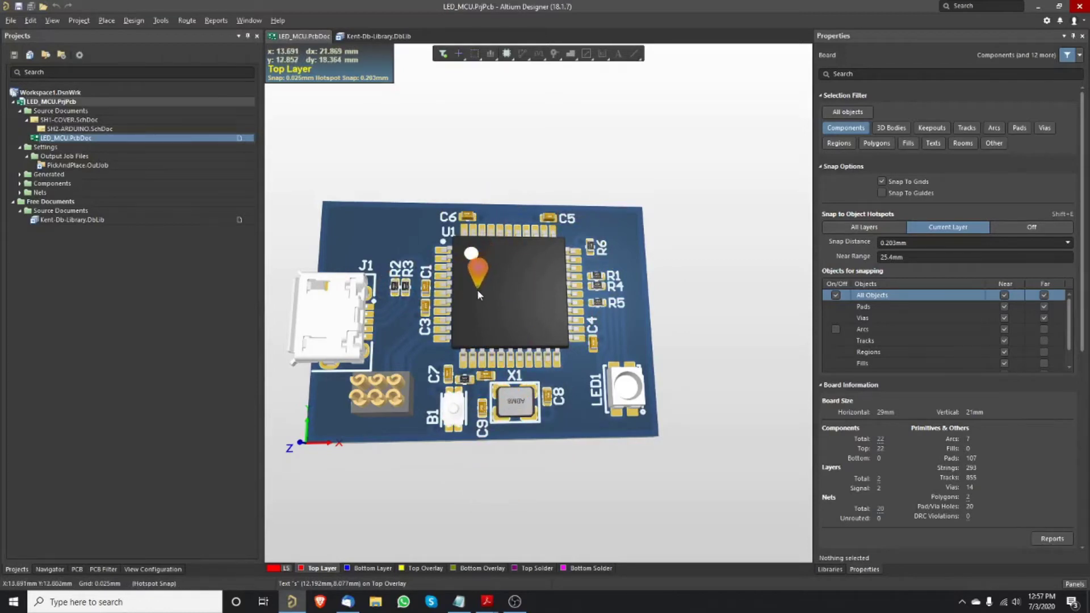
{"action": "right_click_drag", "start_coordinate": [476, 288], "coordinate": [431, 339], "text": "shift"}
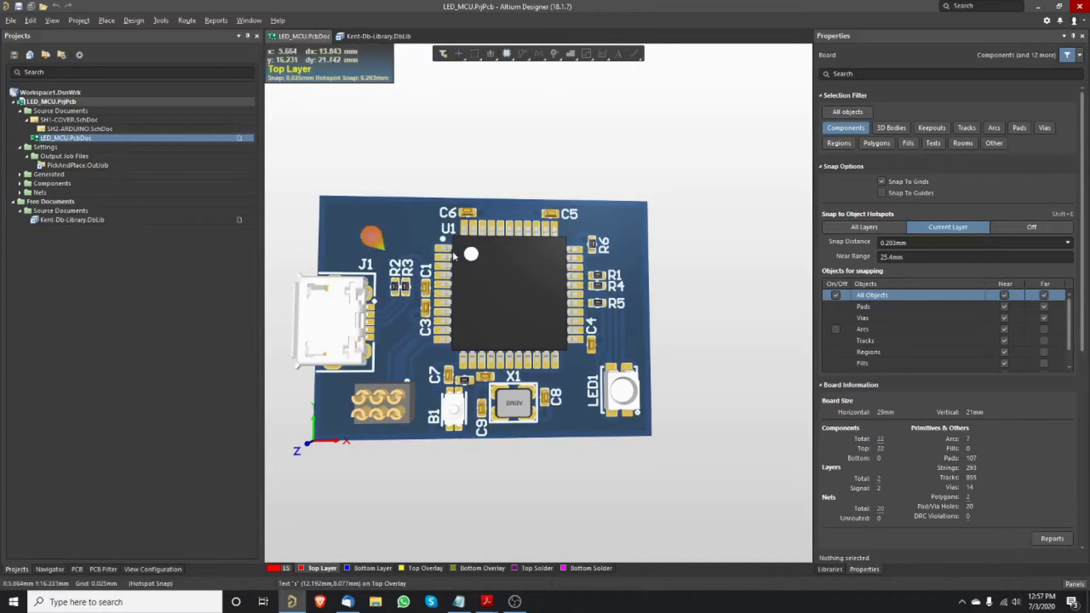
{"action": "double_click", "coordinate": [71, 166]}
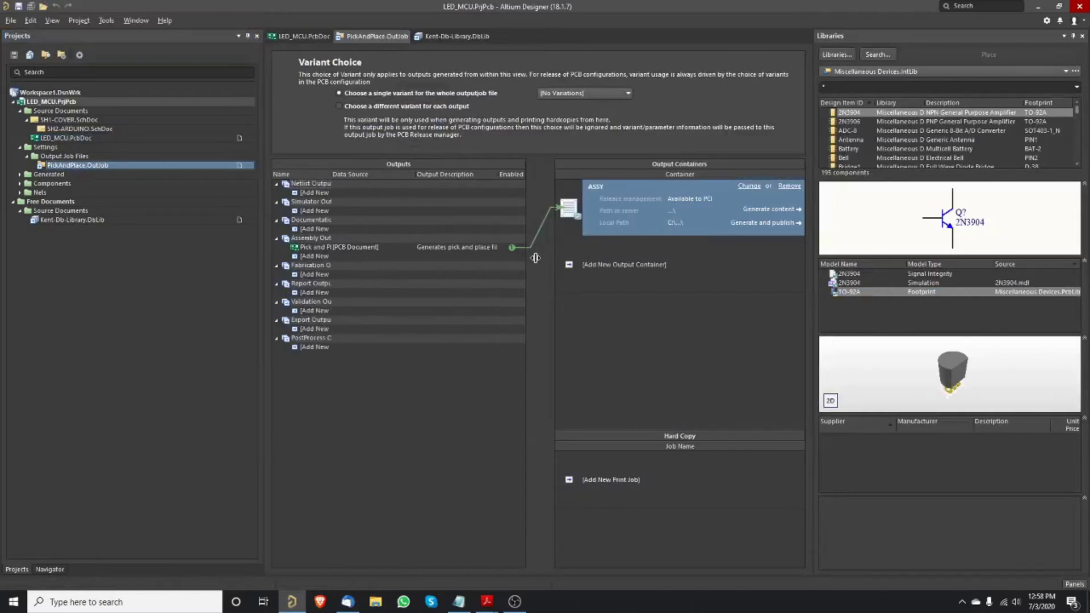
Open the Pick and Place output's setup dialog, showing Metric units and CSV format
{"action": "left_click", "coordinate": [327, 249]}
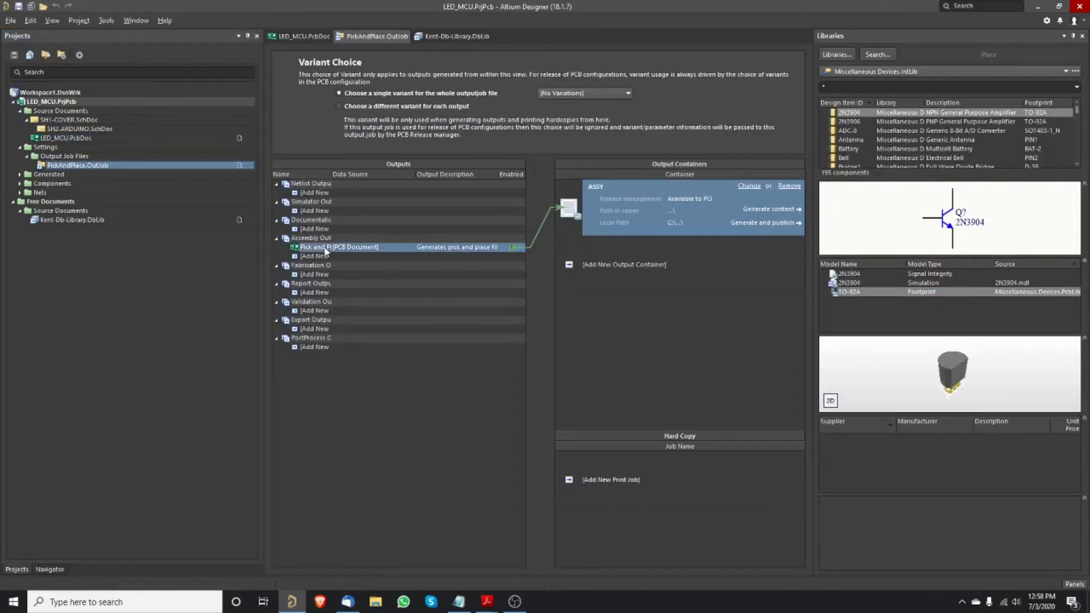
{"action": "double_click", "coordinate": [309, 249]}
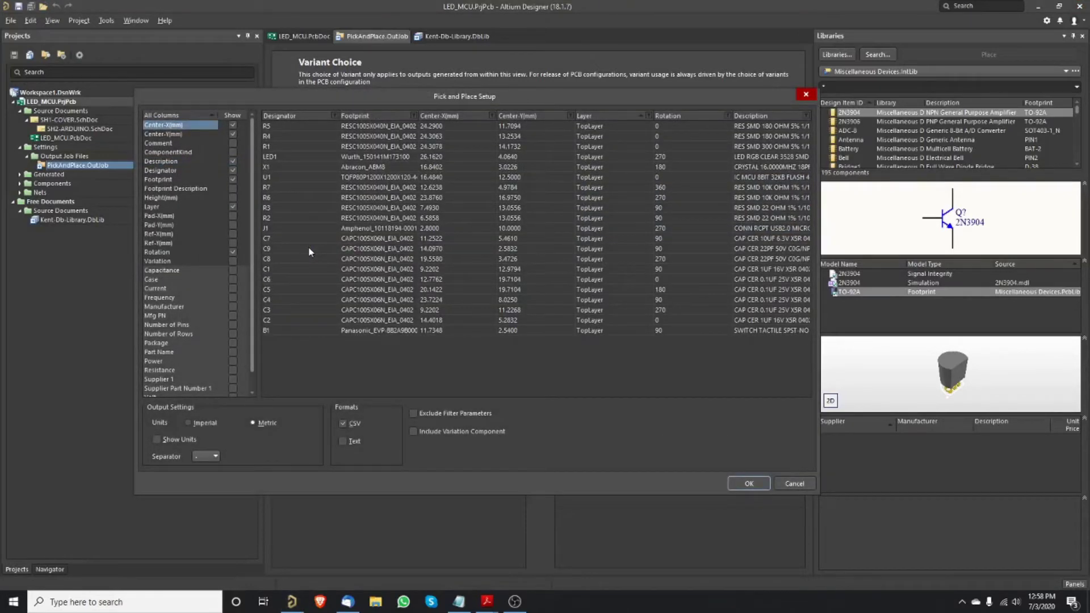
{"action": "left_click_drag", "start_coordinate": [340, 94], "coordinate": [343, 125]}
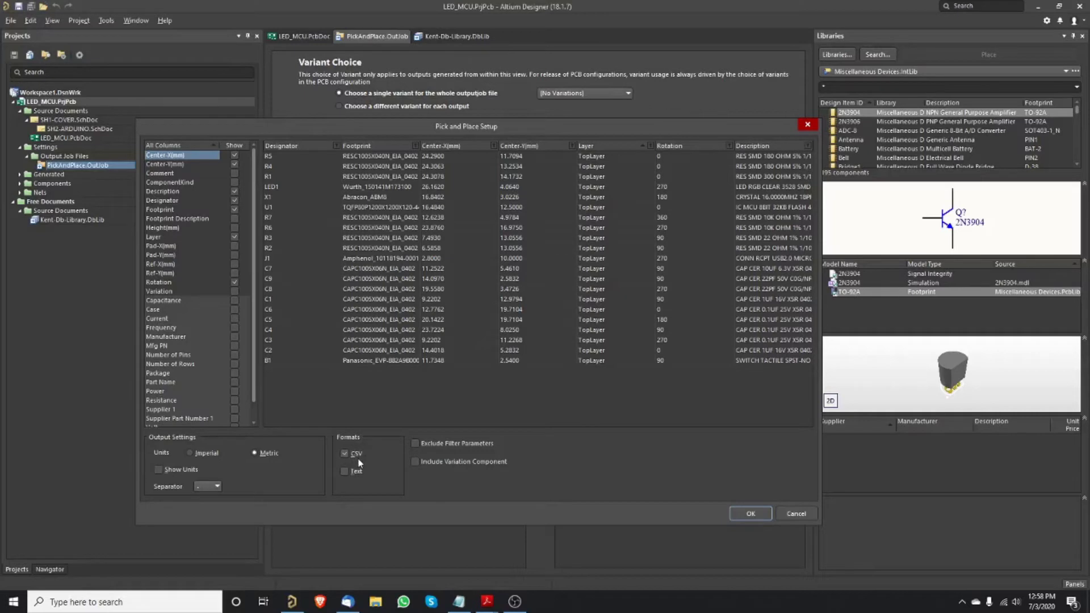
Generate the pick-and-place output and open Pick Place for LED_MCU.csv from Project Outputs in Excel
{"action": "left_click", "coordinate": [749, 515]}
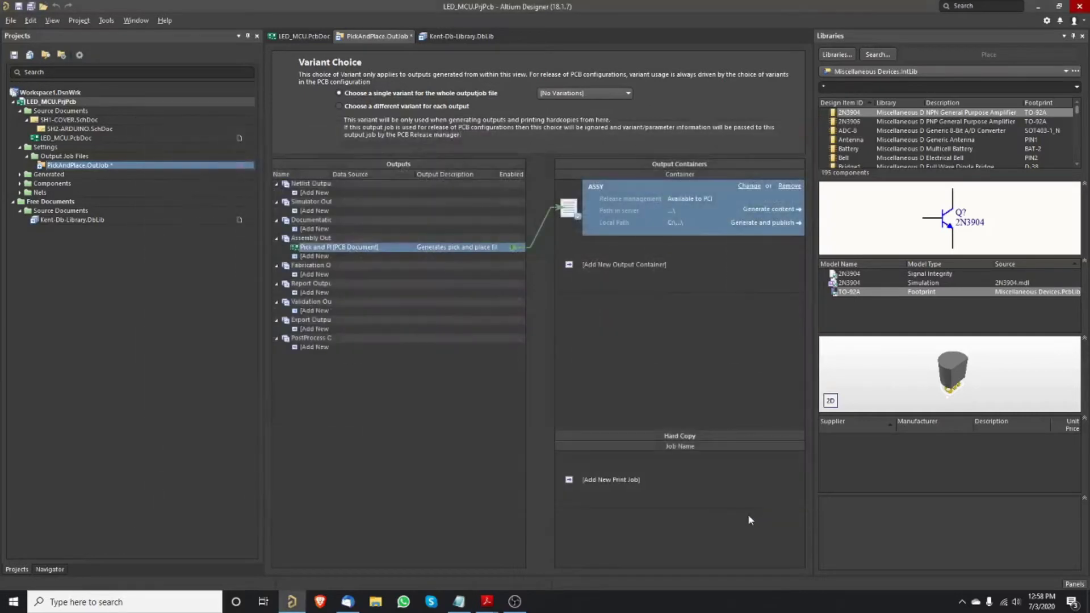
{"action": "left_click", "coordinate": [762, 209]}
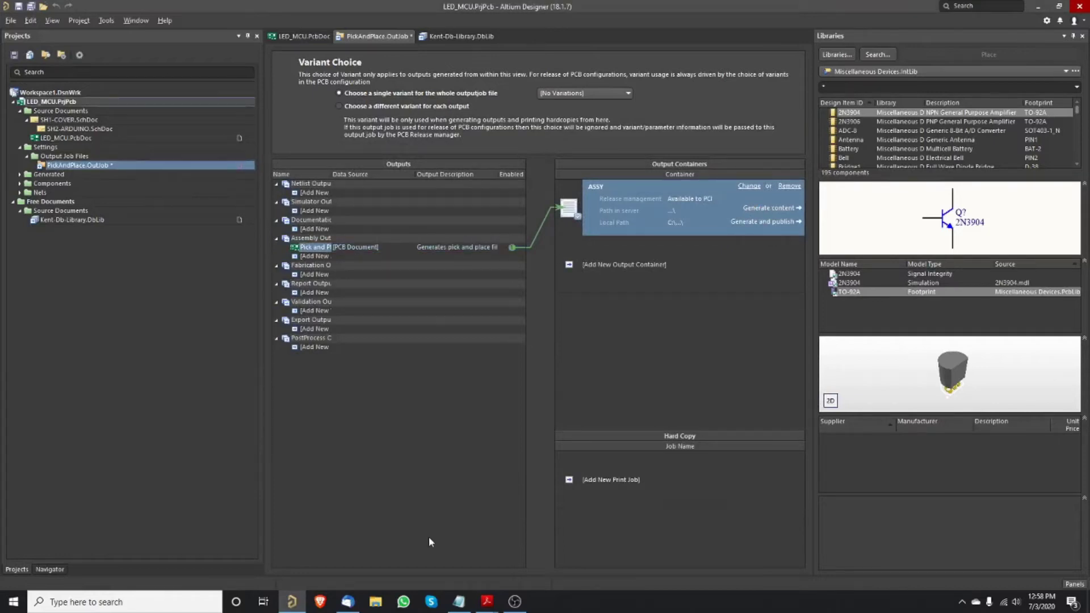
{"action": "left_click", "coordinate": [376, 603]}
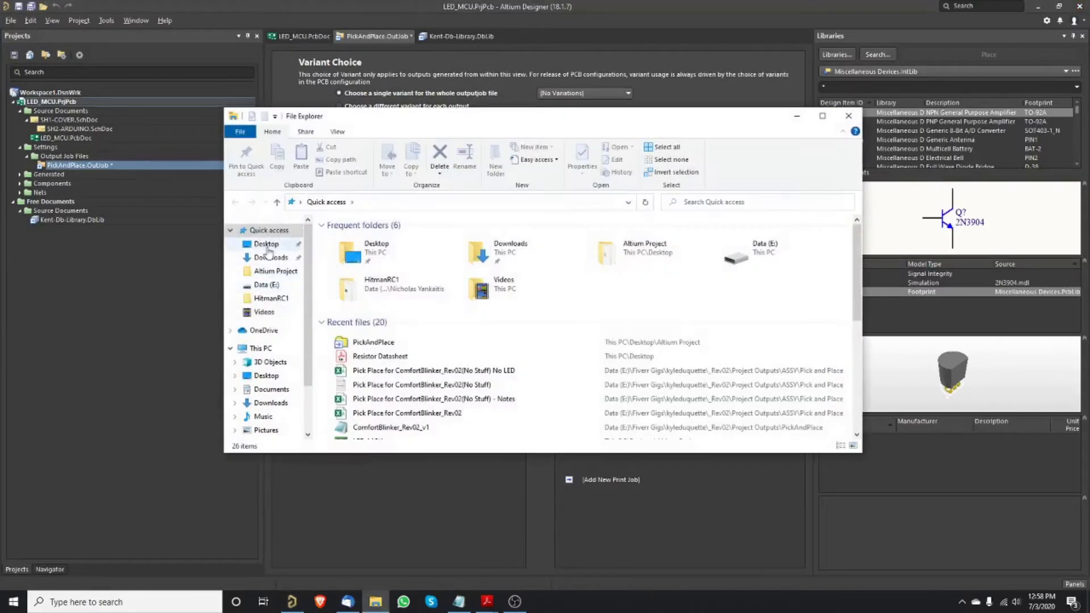
{"action": "left_click", "coordinate": [267, 243]}
{"action": "double_click", "coordinate": [363, 237]}
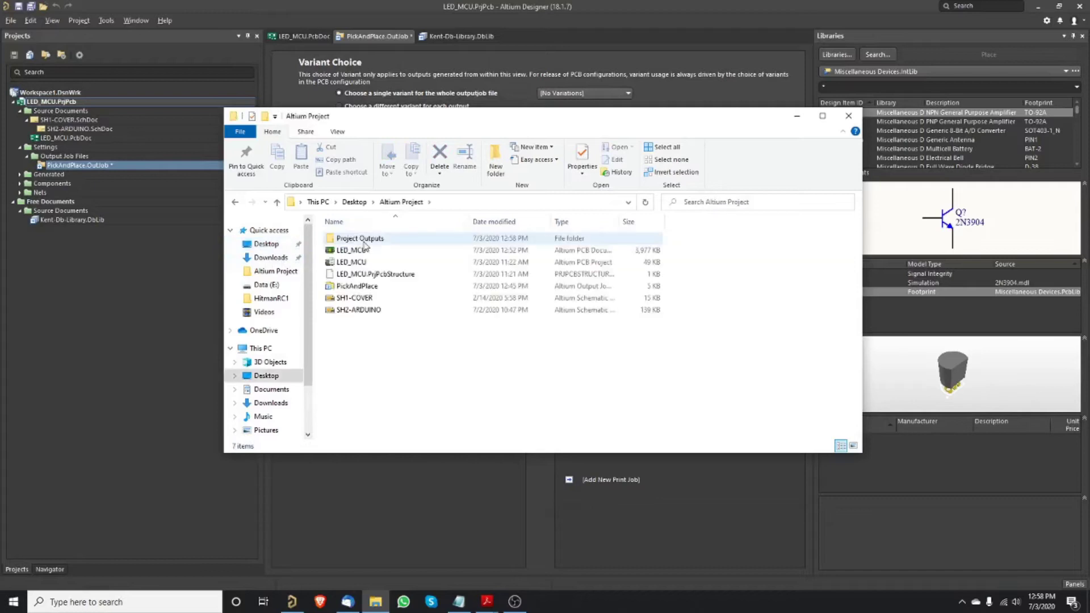
{"action": "double_click", "coordinate": [363, 238]}
{"action": "left_click", "coordinate": [364, 242]}
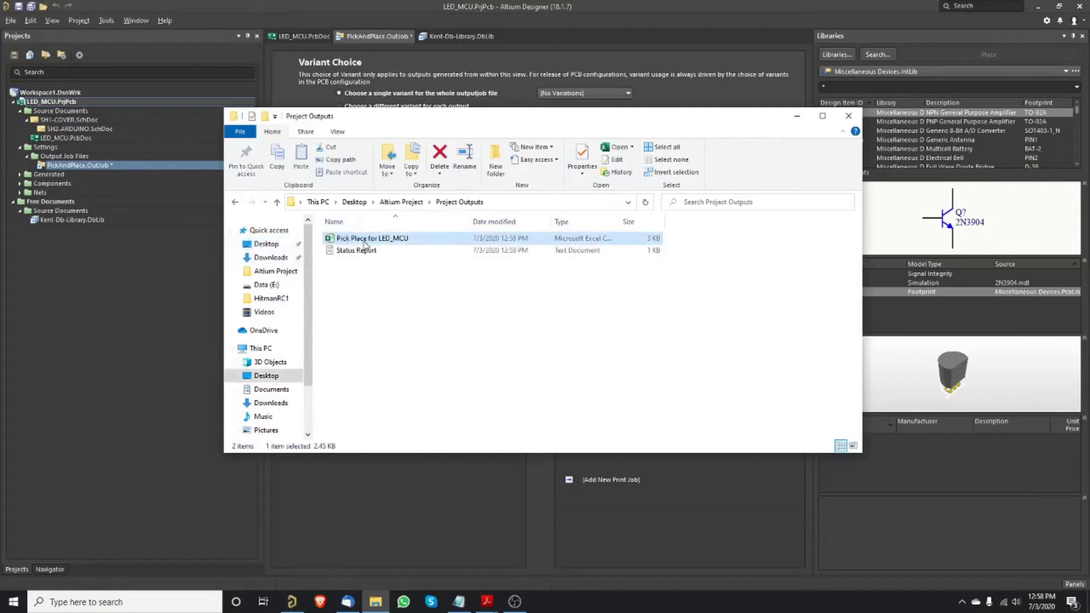
{"action": "double_click", "coordinate": [395, 239]}
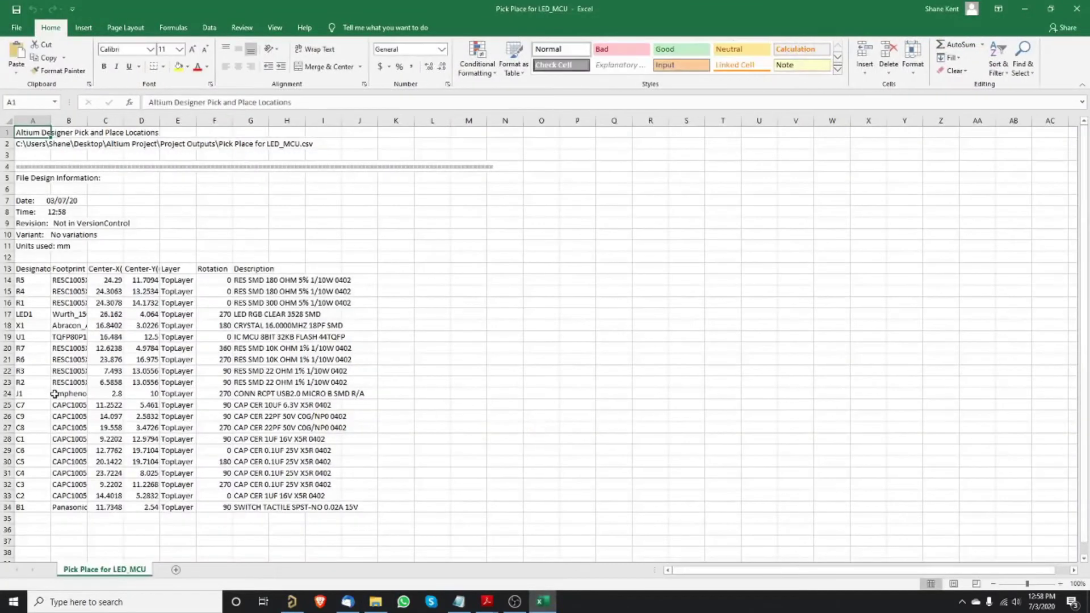
Widen column A so designators show fully, and review the footprint and rotation entries
{"action": "left_click_drag", "start_coordinate": [51, 121], "coordinate": [91, 123]}
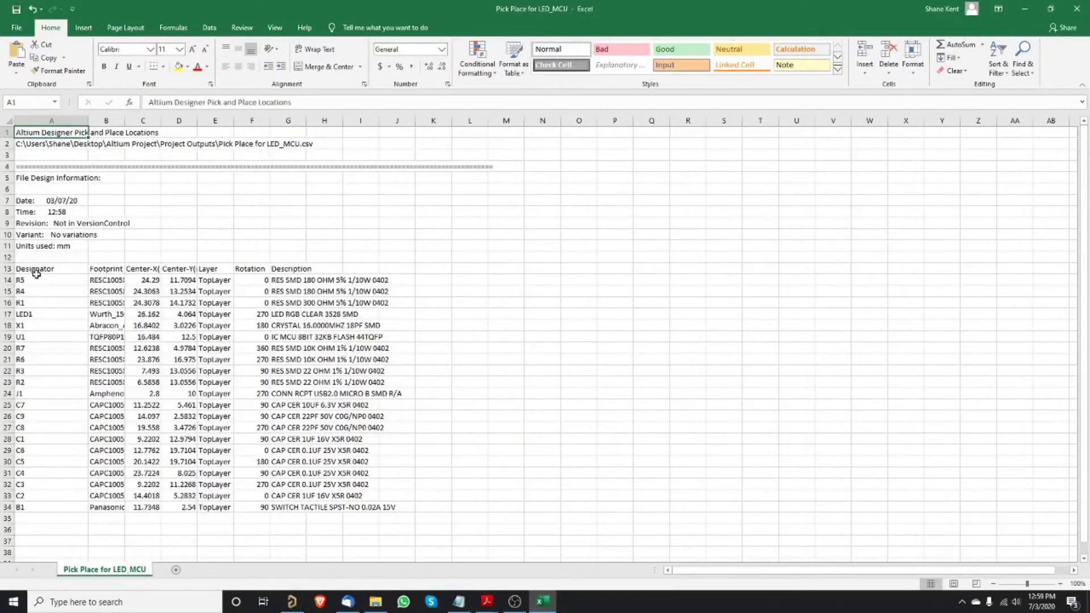
{"action": "left_click", "coordinate": [105, 276]}
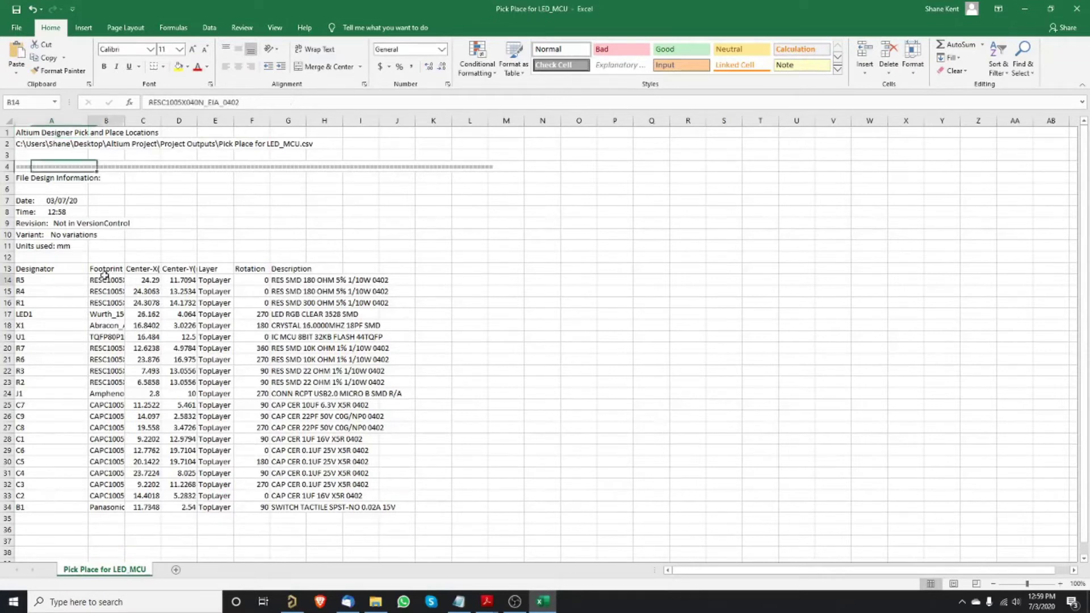
{"action": "left_click_drag", "start_coordinate": [104, 276], "coordinate": [104, 507]}
{"action": "left_click", "coordinate": [143, 280]}
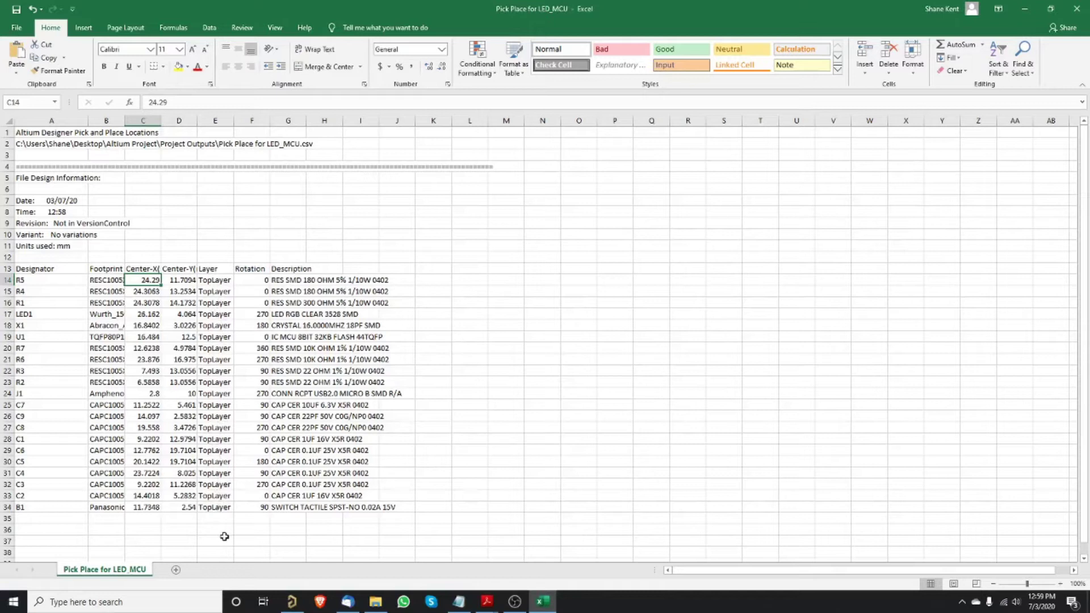
{"action": "left_click_drag", "start_coordinate": [260, 280], "coordinate": [259, 507]}
{"action": "scroll", "coordinate": [258, 440], "scroll_direction": "down", "scroll_amount": 2}
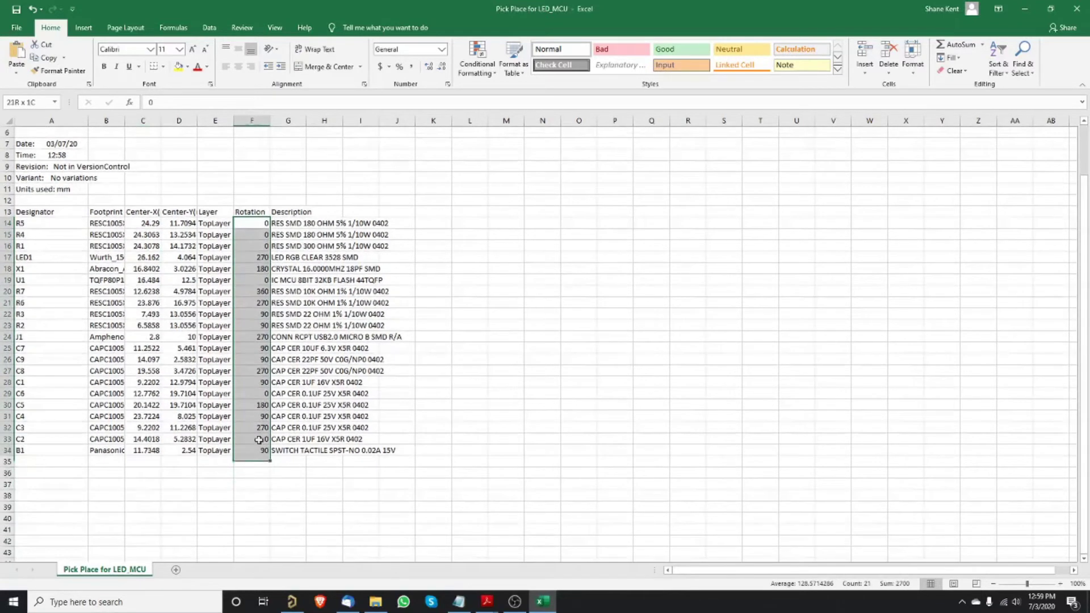
{"action": "left_click", "coordinate": [264, 472]}
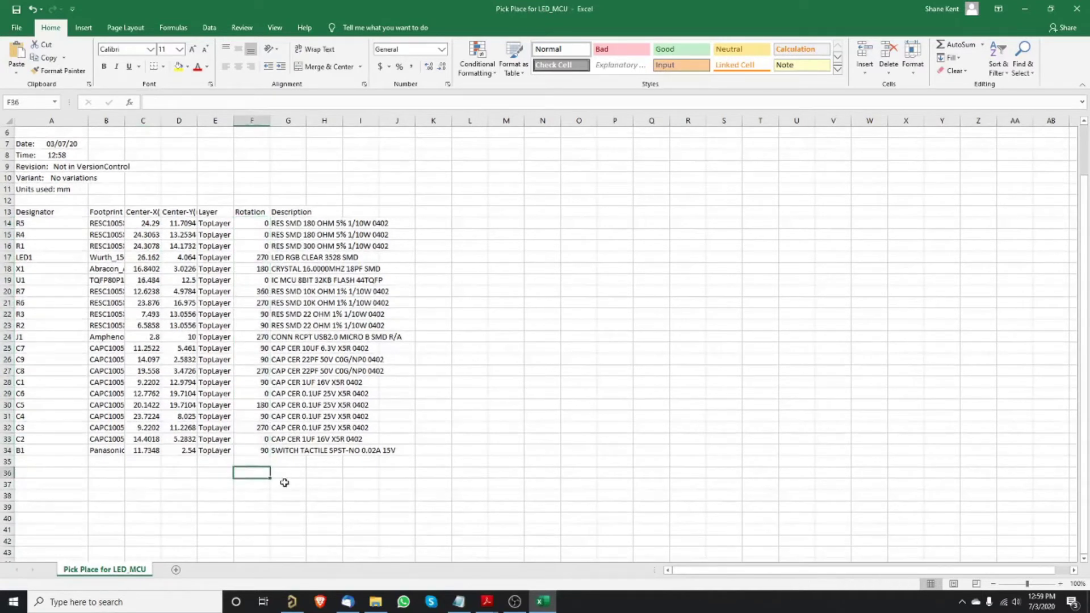
Review the component descriptions in column G, rows 14 to 34
{"action": "left_click_drag", "start_coordinate": [287, 224], "coordinate": [284, 455]}
{"action": "left_click", "coordinate": [286, 472]}
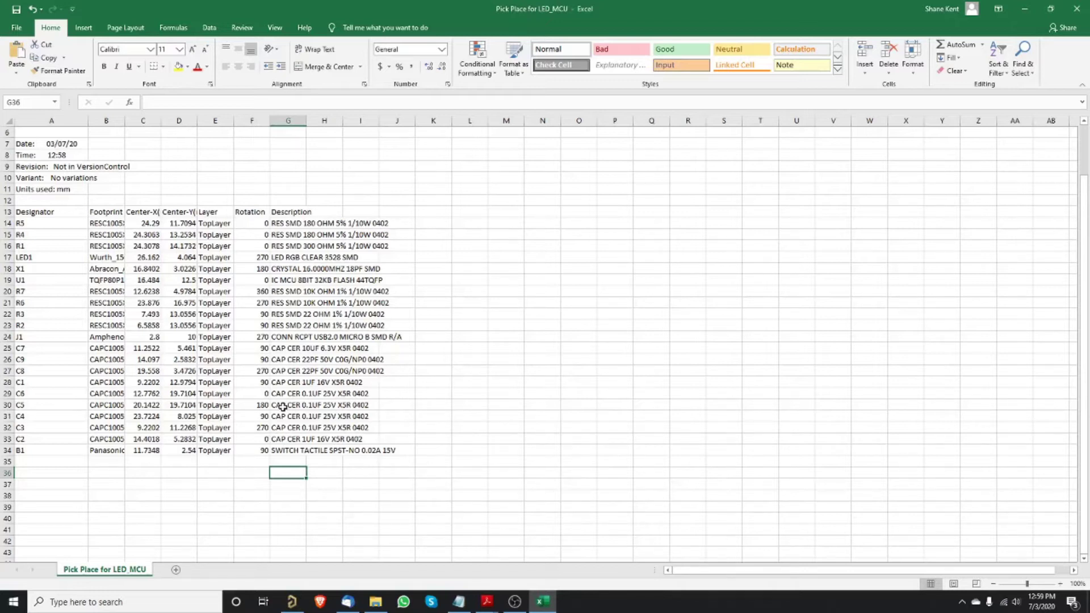
{"action": "left_click", "coordinate": [302, 226]}
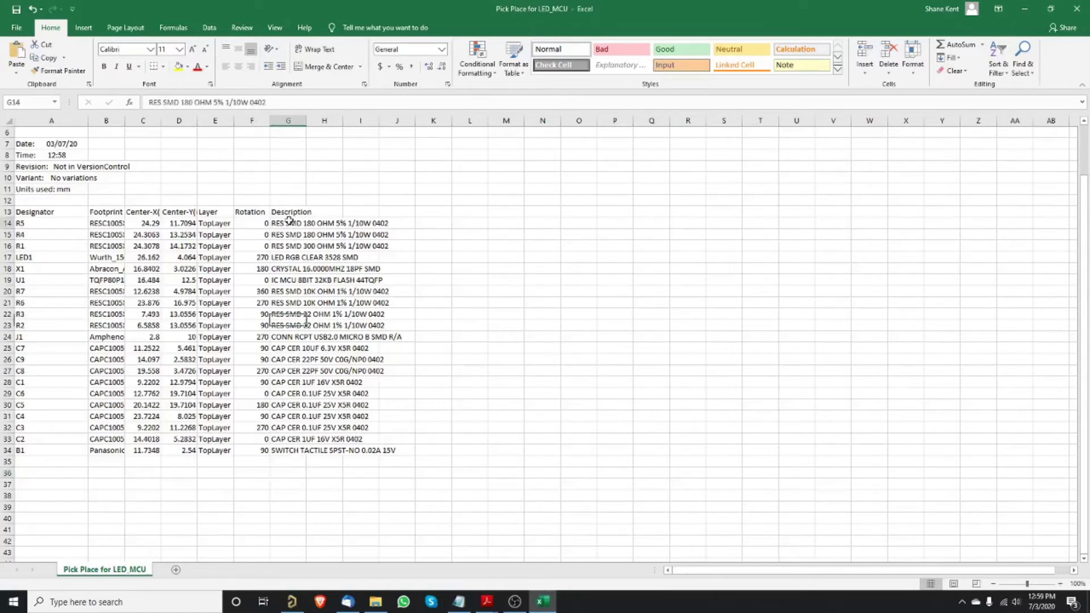
{"action": "left_click", "coordinate": [38, 223]}
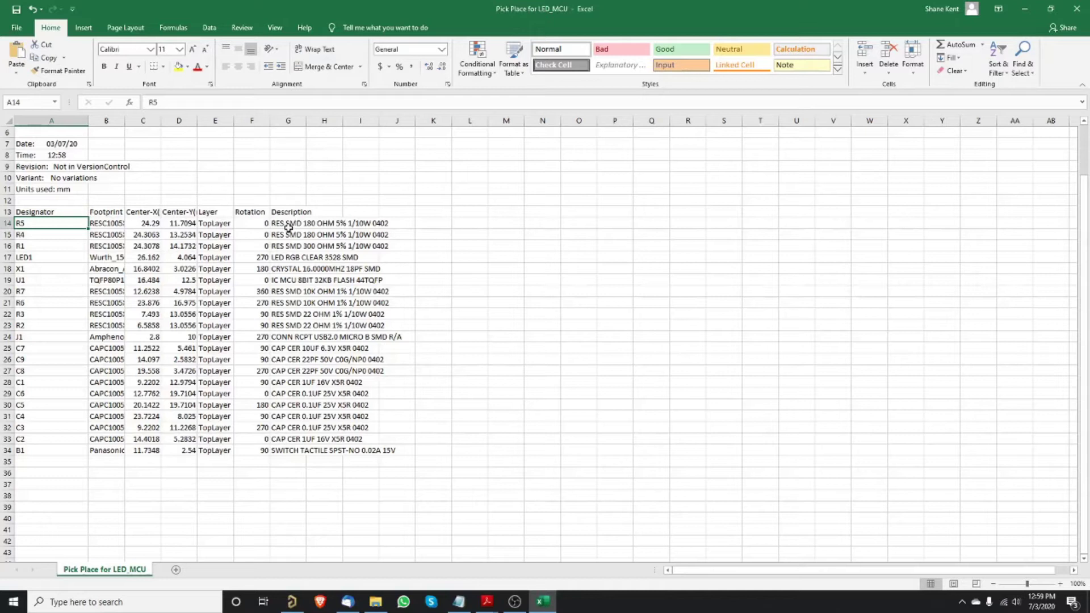
{"action": "left_click_drag", "start_coordinate": [288, 232], "coordinate": [287, 222]}
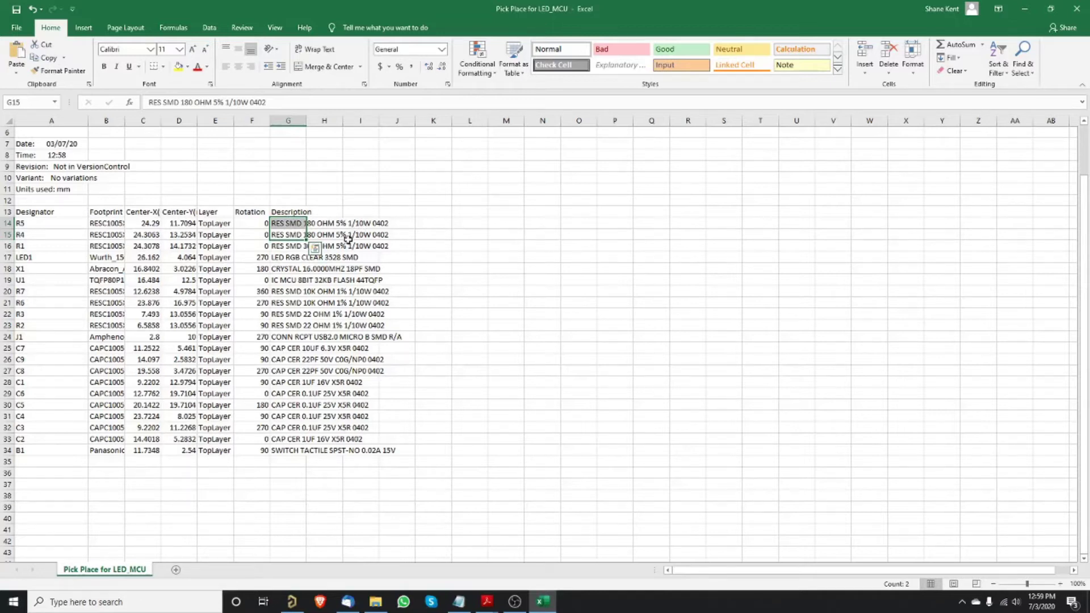
{"action": "left_click", "coordinate": [49, 224]}
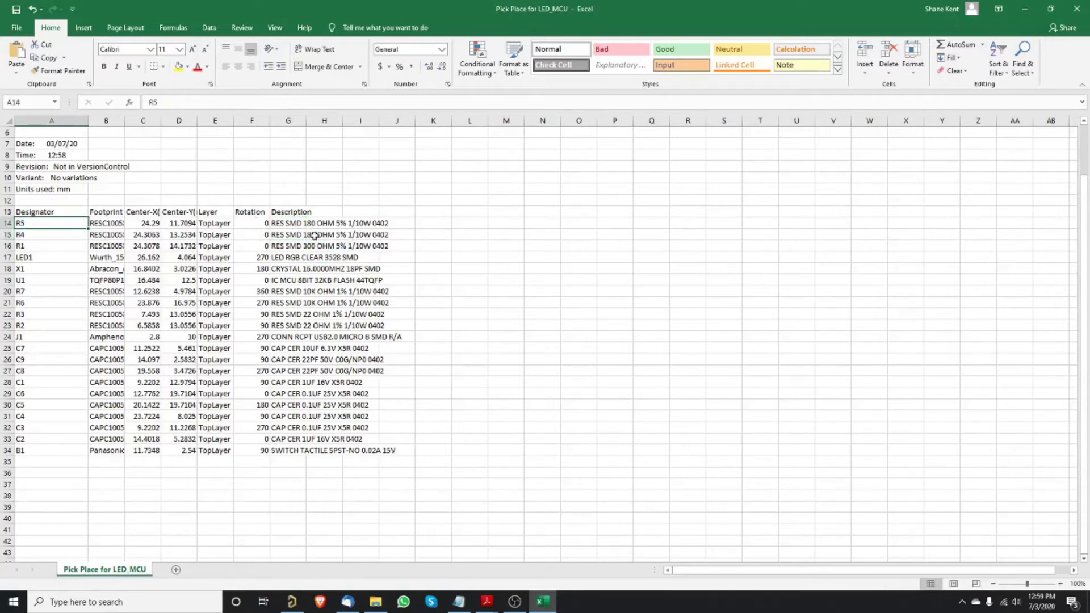
{"action": "left_click", "coordinate": [287, 226]}
{"action": "left_click_drag", "start_coordinate": [285, 227], "coordinate": [287, 450]}
{"action": "left_click", "coordinate": [333, 504]}
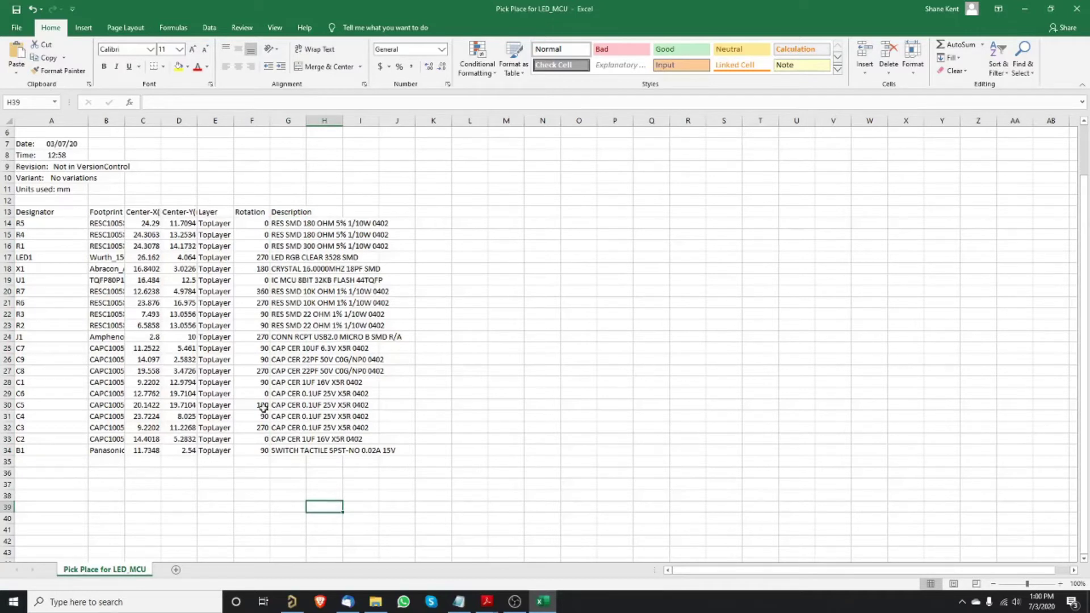
Clear and delete header rows 1–12 so the component table starts at row 1
{"action": "scroll", "coordinate": [134, 238], "scroll_direction": "up", "scroll_amount": 2}
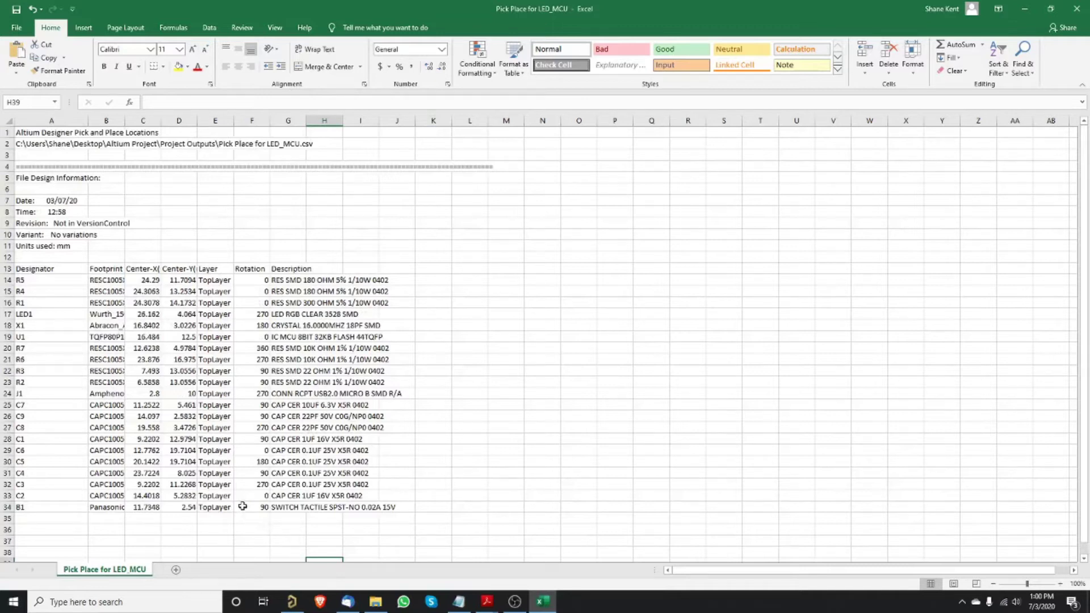
{"action": "left_click", "coordinate": [7, 132]}
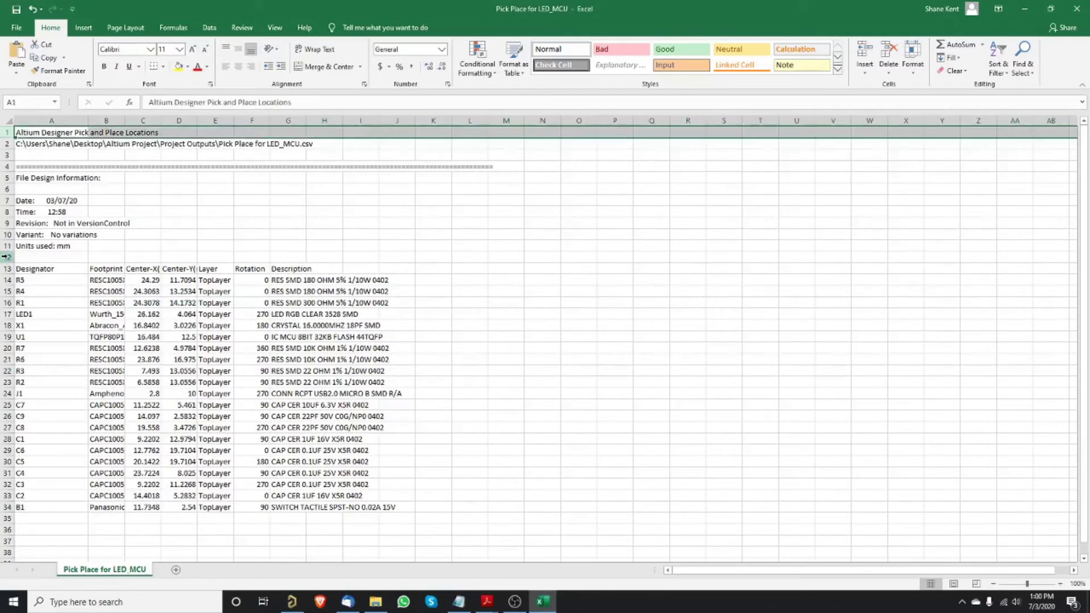
{"action": "left_click", "coordinate": [6, 257], "text": "shift"}
{"action": "key", "text": "Delete"}
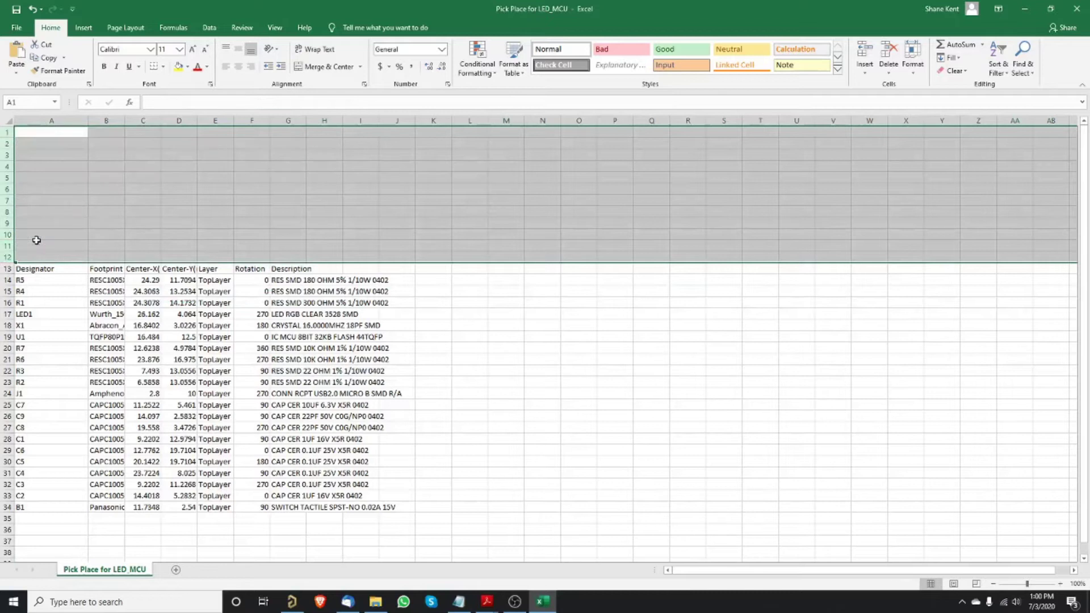
{"action": "right_click", "coordinate": [7, 161]}
{"action": "key", "text": "ctrl+minus"}
{"action": "left_click", "coordinate": [221, 239]}
Save the sheet keeping CSV format and close Excel
{"action": "key", "text": "ctrl+s"}
{"action": "key", "text": "Return"}
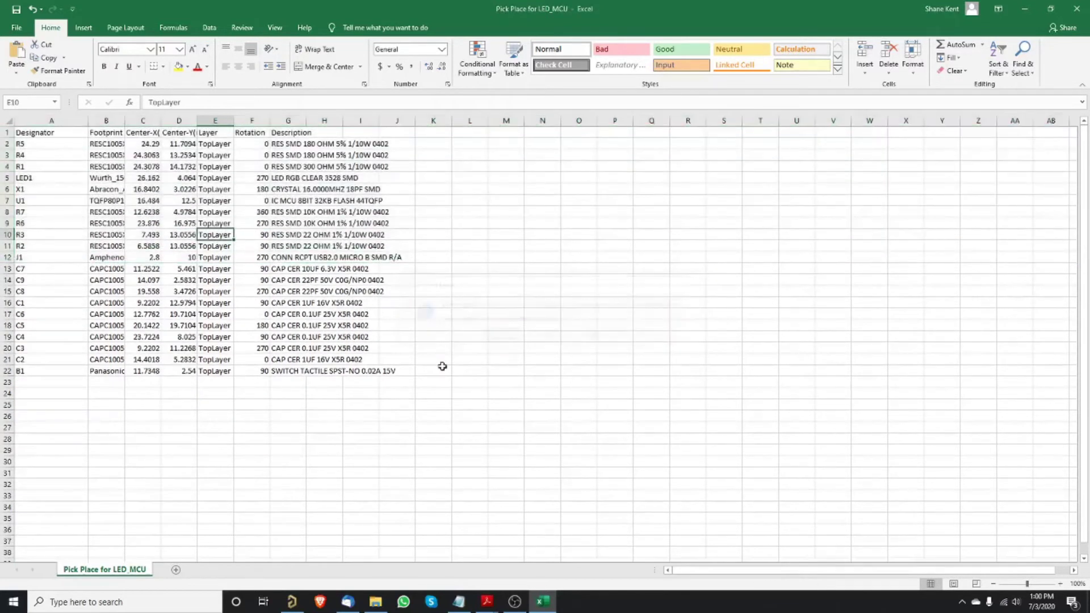
{"action": "left_click", "coordinate": [442, 369]}
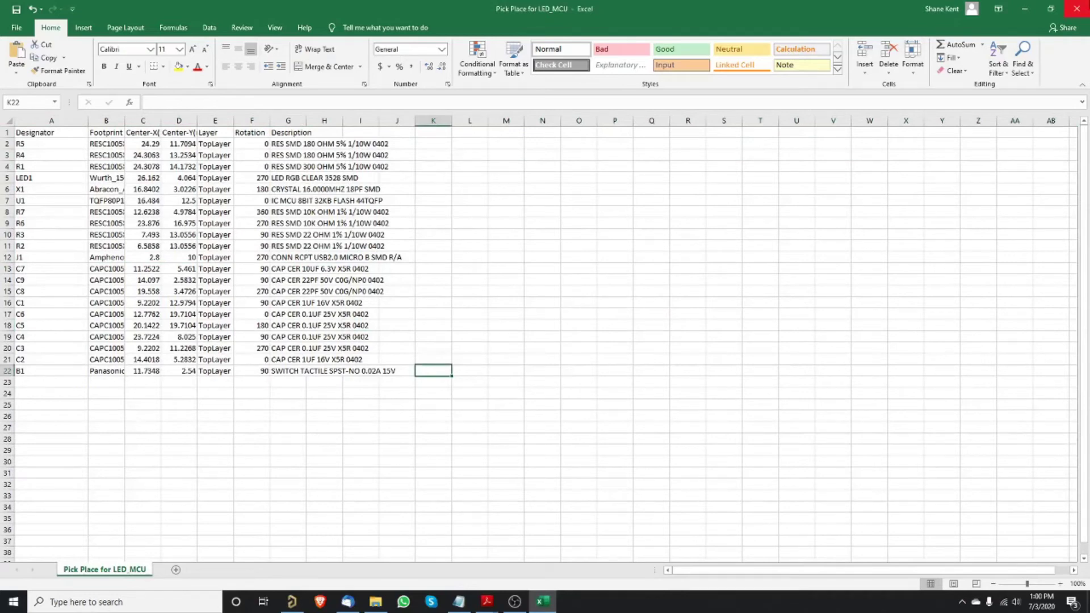
{"action": "left_click", "coordinate": [1077, 9]}
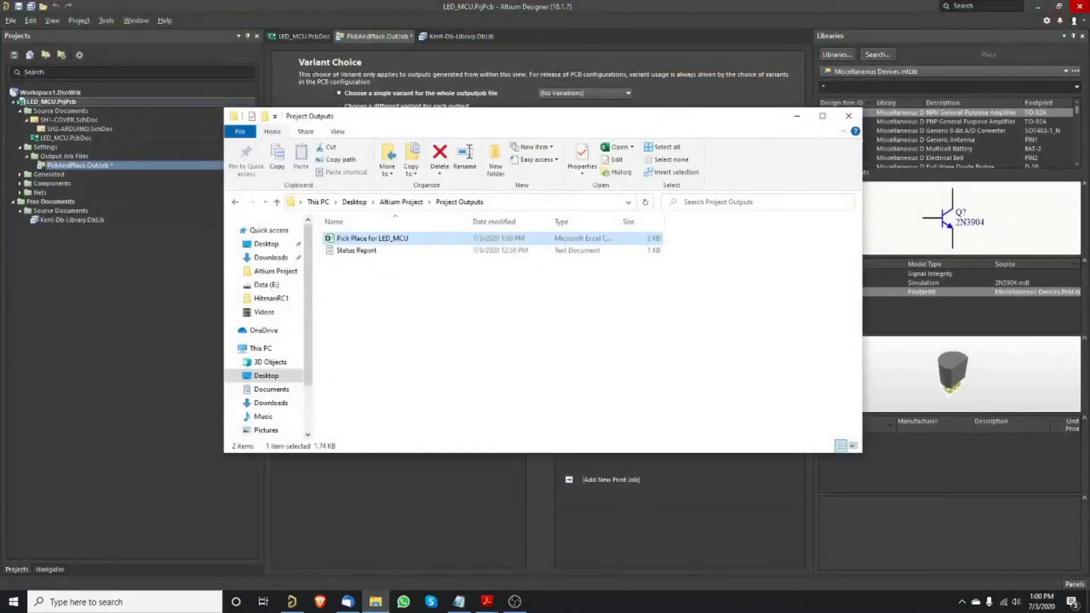
Minimise Altium and Explorer, then extract the ConvertTool v2.4.9 zip into a desktop folder
{"action": "left_click", "coordinate": [1037, 6]}
{"action": "left_click", "coordinate": [797, 116]}
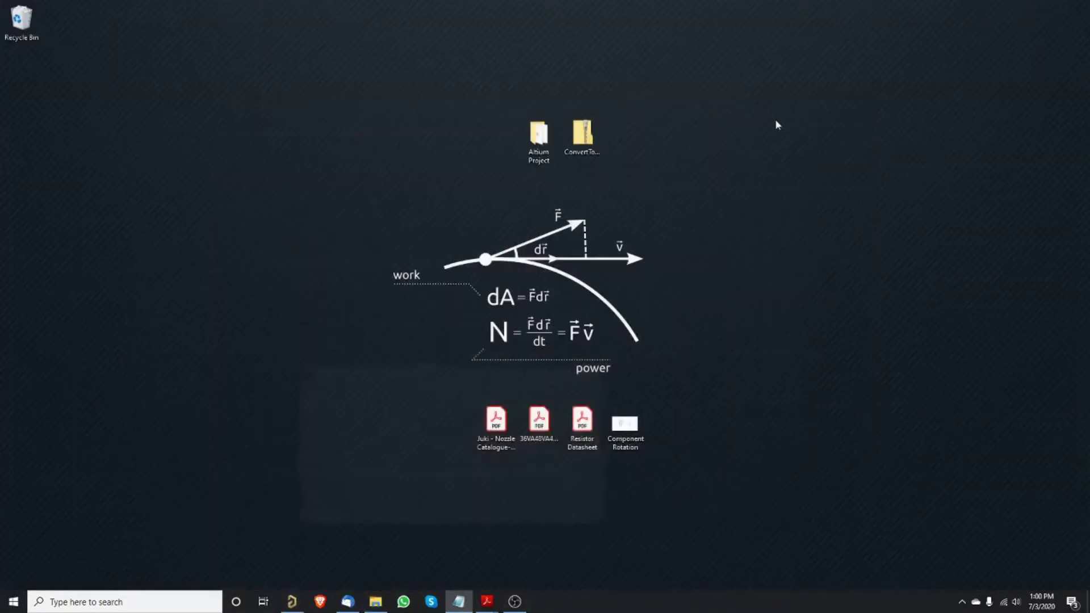
{"action": "left_click", "coordinate": [581, 136]}
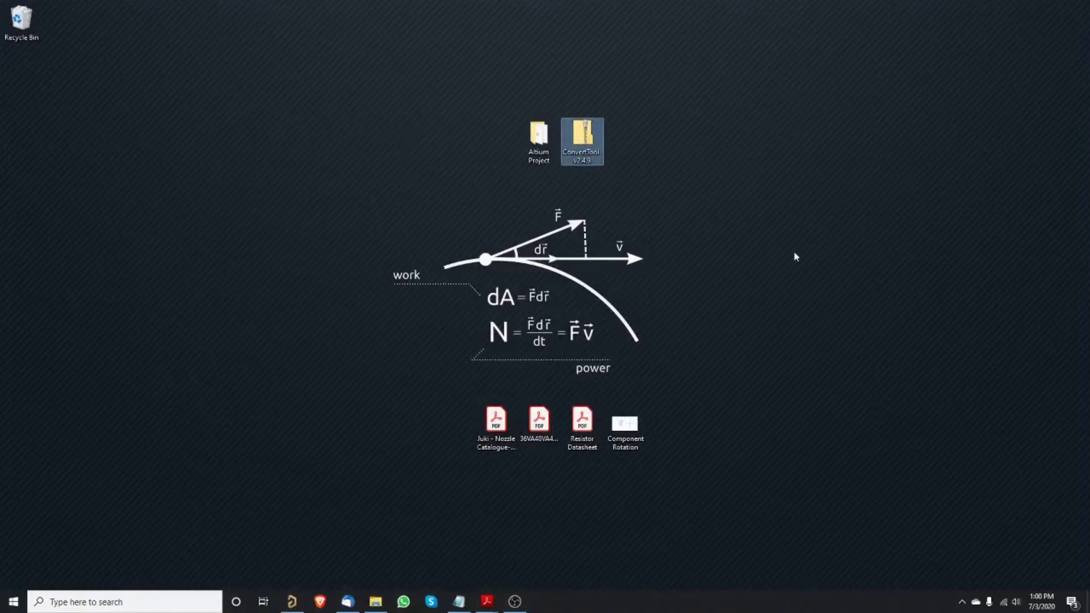
{"action": "right_click", "coordinate": [591, 137]}
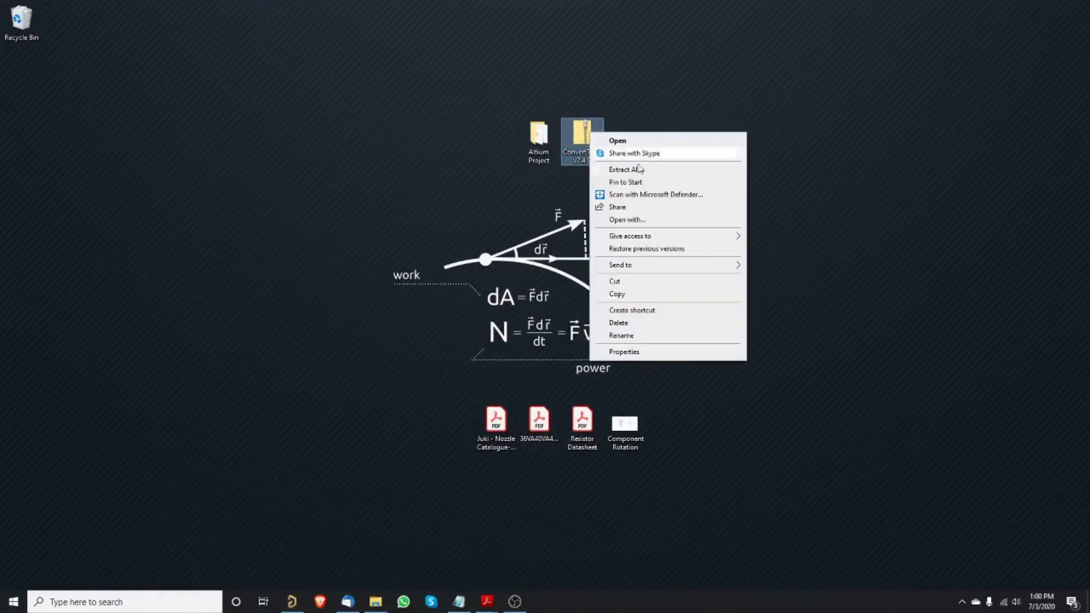
{"action": "left_click", "coordinate": [640, 169]}
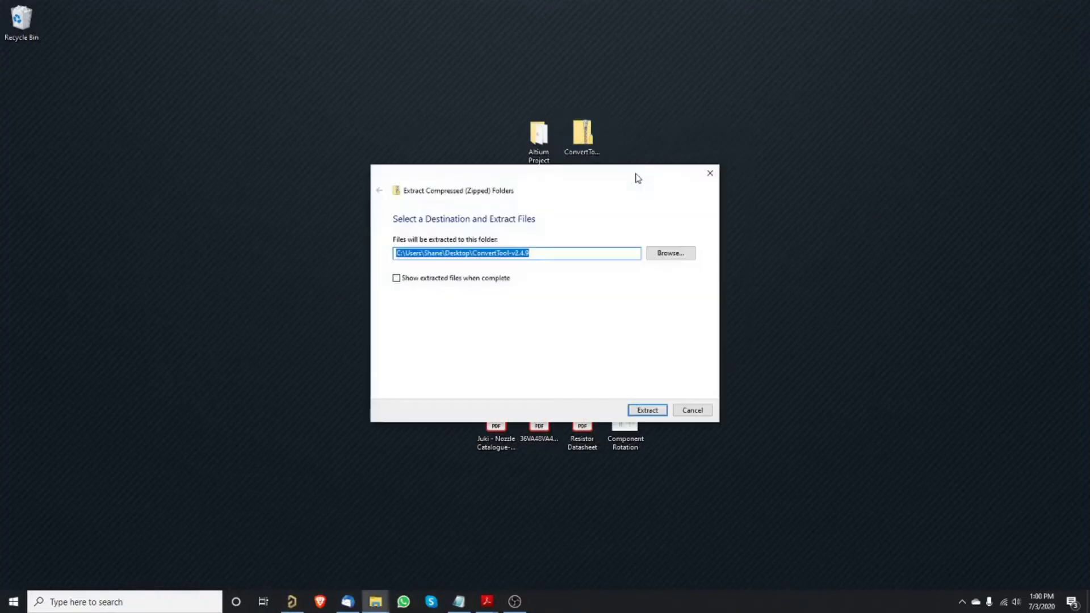
{"action": "left_click", "coordinate": [647, 411]}
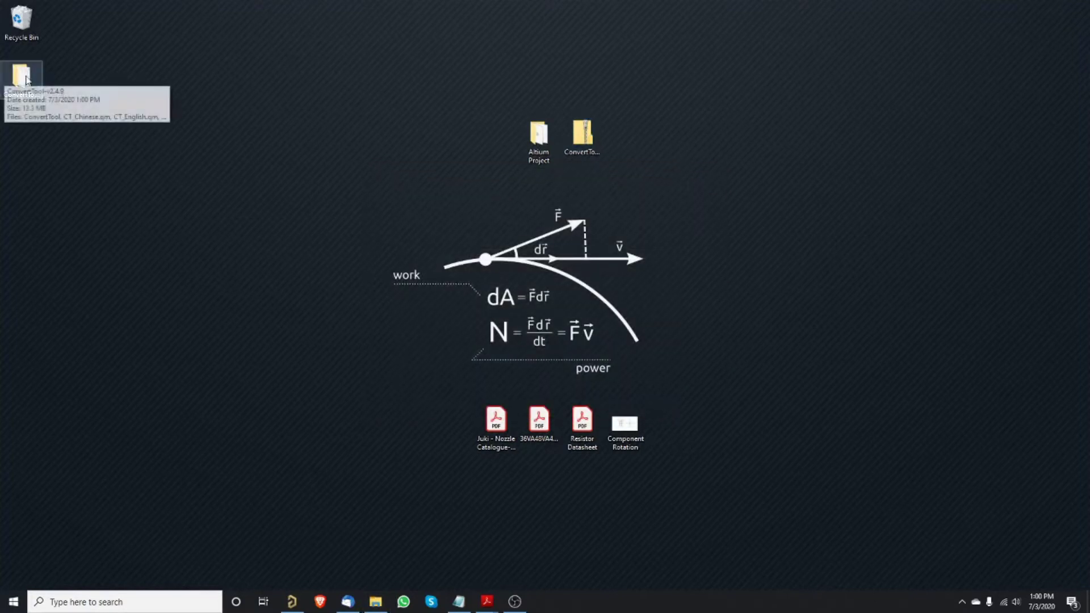
Open the ConvertTool-v2.4.9 settings file, change language from 1 to 0, and save it
{"action": "left_click_drag", "start_coordinate": [21, 77], "coordinate": [678, 161]}
{"action": "double_click", "coordinate": [626, 137]}
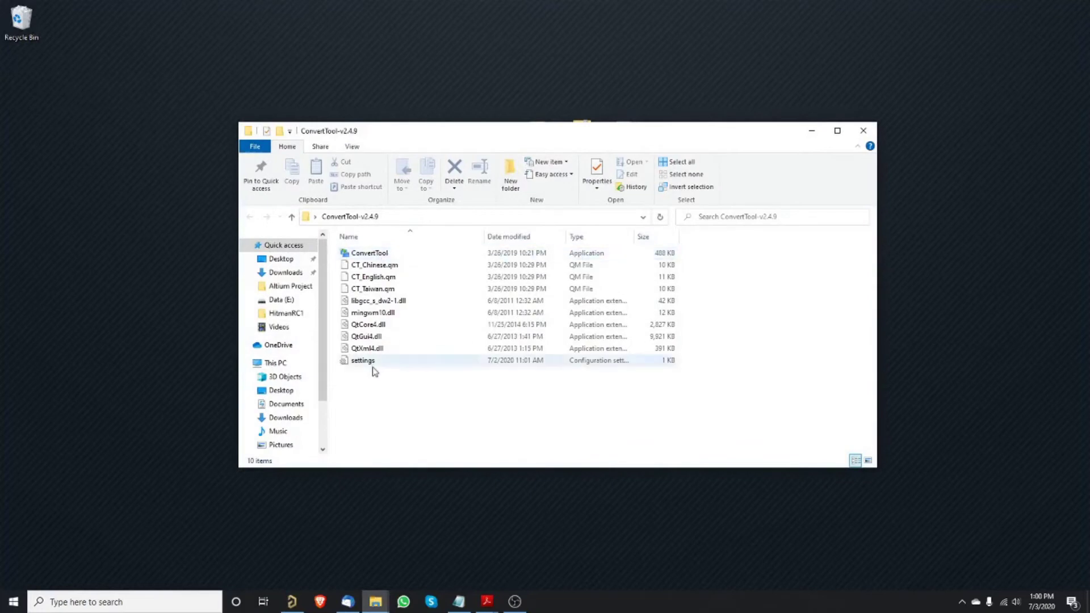
{"action": "left_click", "coordinate": [370, 366]}
{"action": "double_click", "coordinate": [370, 368]}
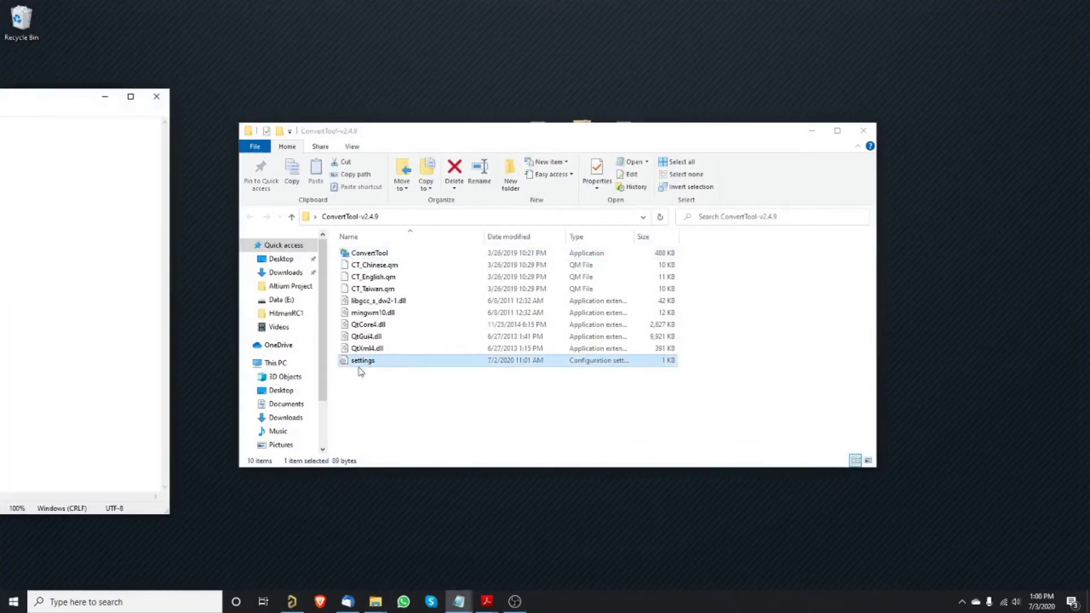
{"action": "left_click_drag", "start_coordinate": [42, 95], "coordinate": [795, 90]}
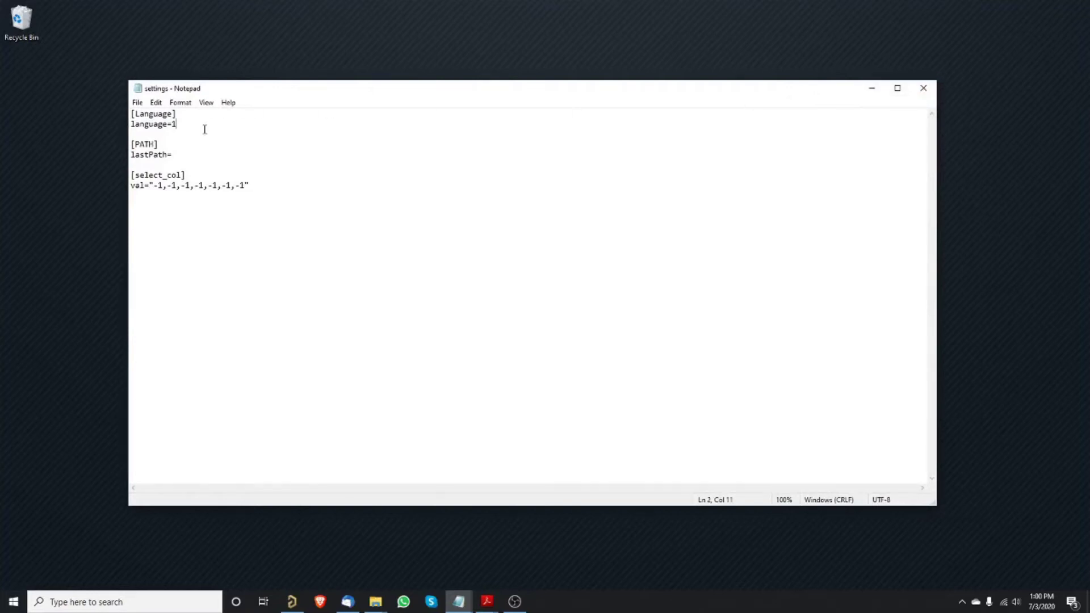
{"action": "key", "text": "BackSpace"}
{"action": "type", "text": "0"}
{"action": "key", "text": "ctrl+s"}
Close Notepad, launch ConvertTool.exe, and minimise the folder window behind it
{"action": "left_click", "coordinate": [922, 89]}
{"action": "double_click", "coordinate": [377, 253]}
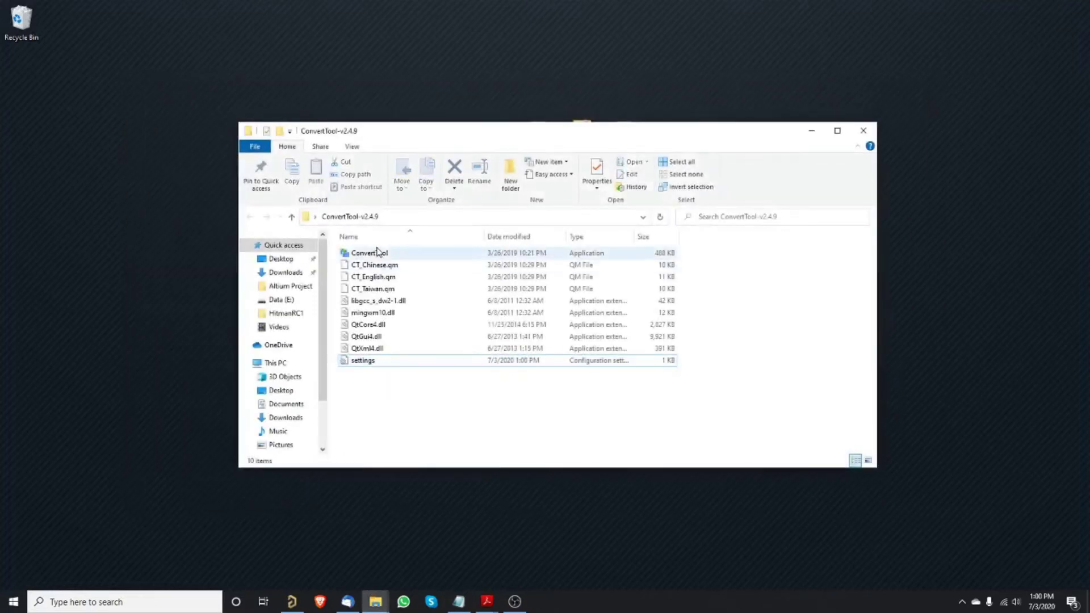
{"action": "left_click", "coordinate": [812, 130]}
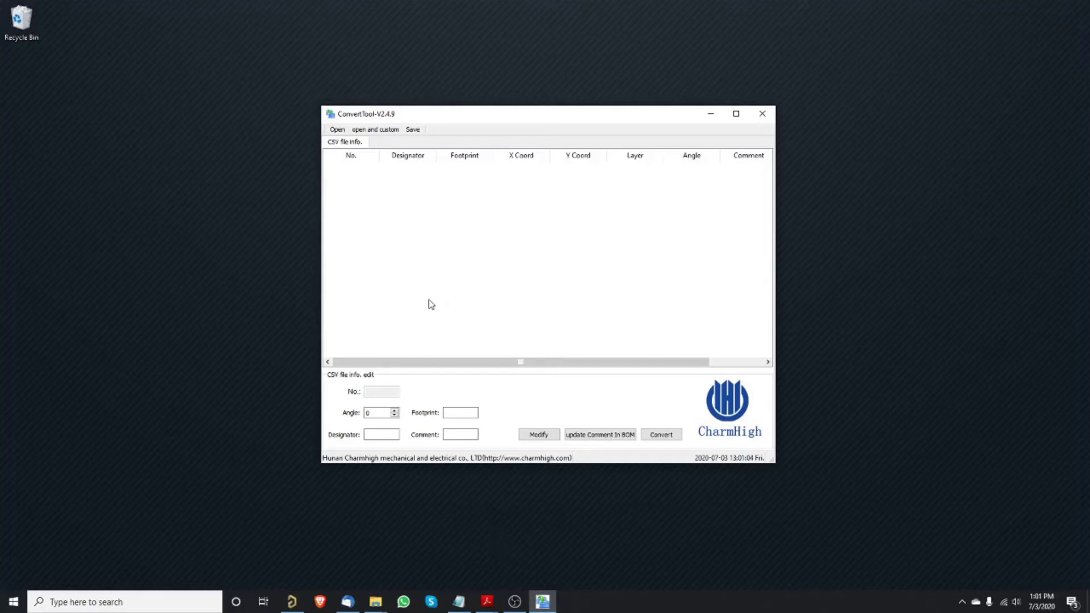
Browse the Open dialog to Desktop > Altium Project > Project Outputs
{"action": "left_click", "coordinate": [337, 130]}
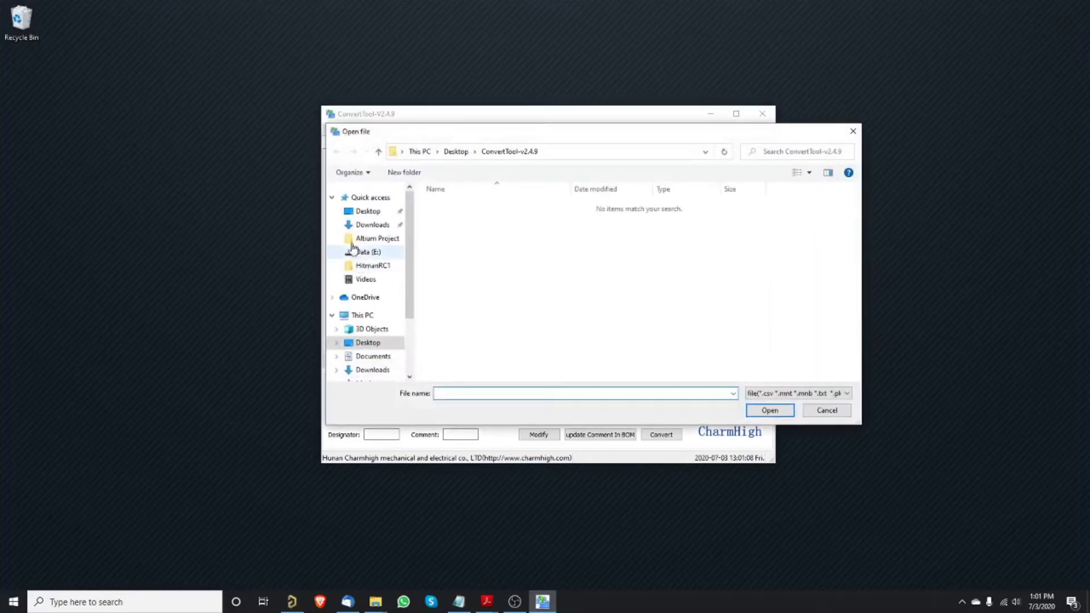
{"action": "left_click", "coordinate": [335, 210]}
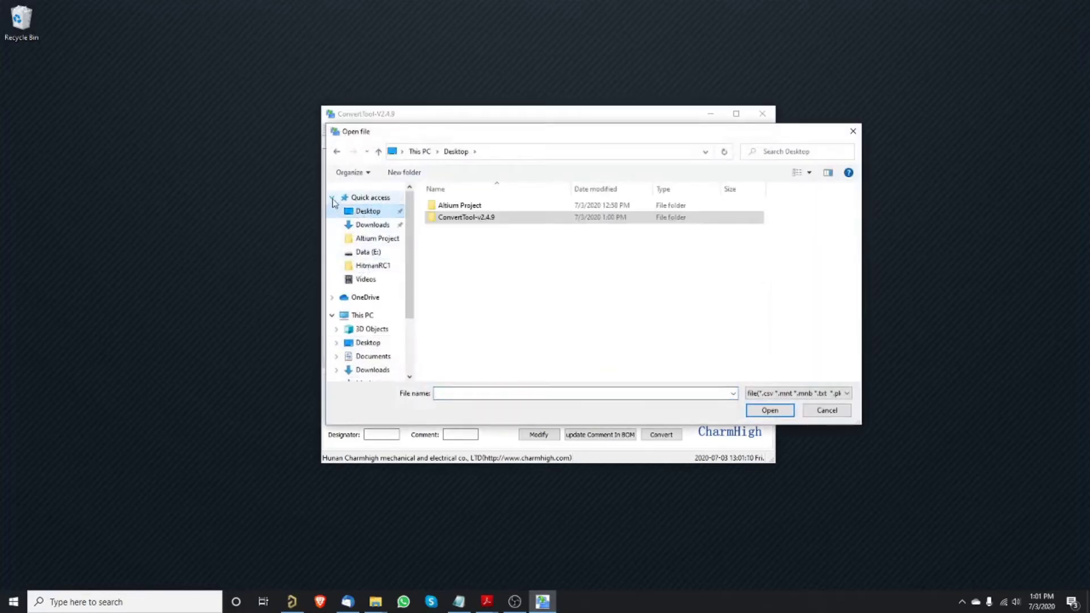
{"action": "left_click", "coordinate": [332, 197]}
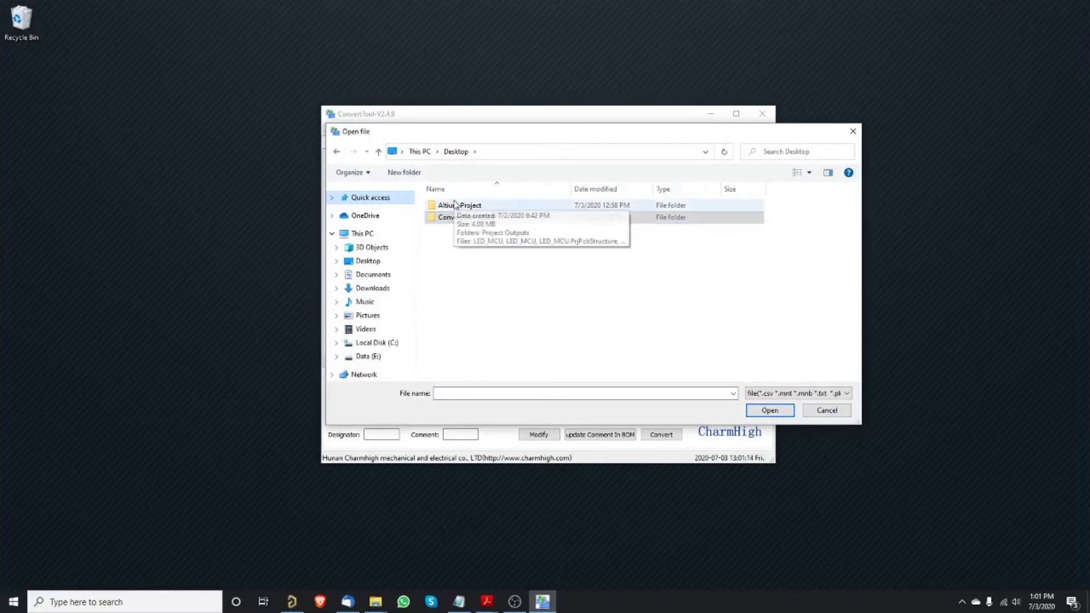
{"action": "double_click", "coordinate": [455, 204]}
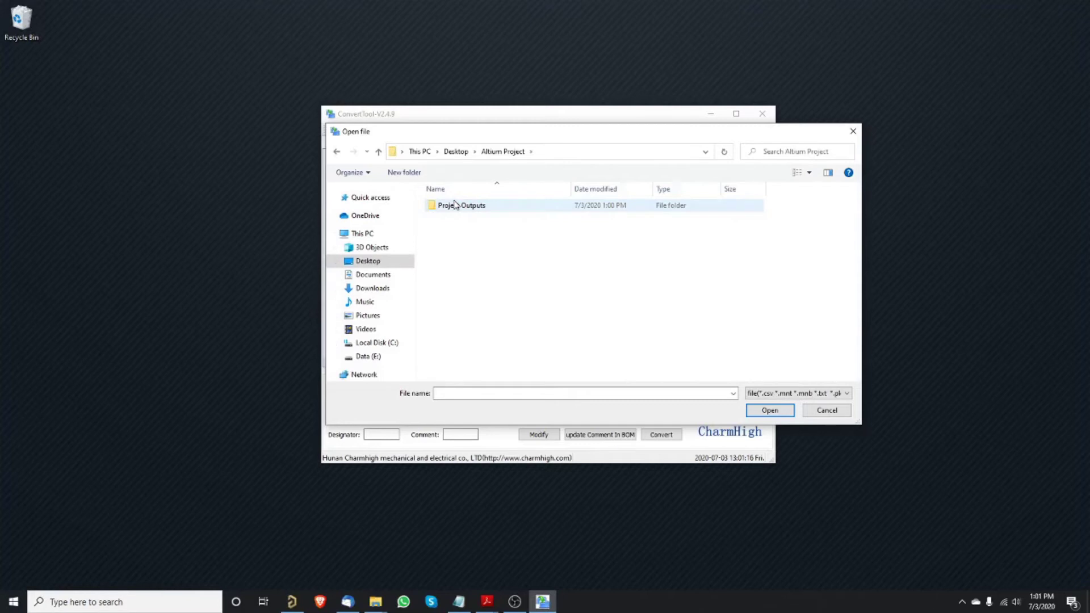
{"action": "double_click", "coordinate": [480, 205]}
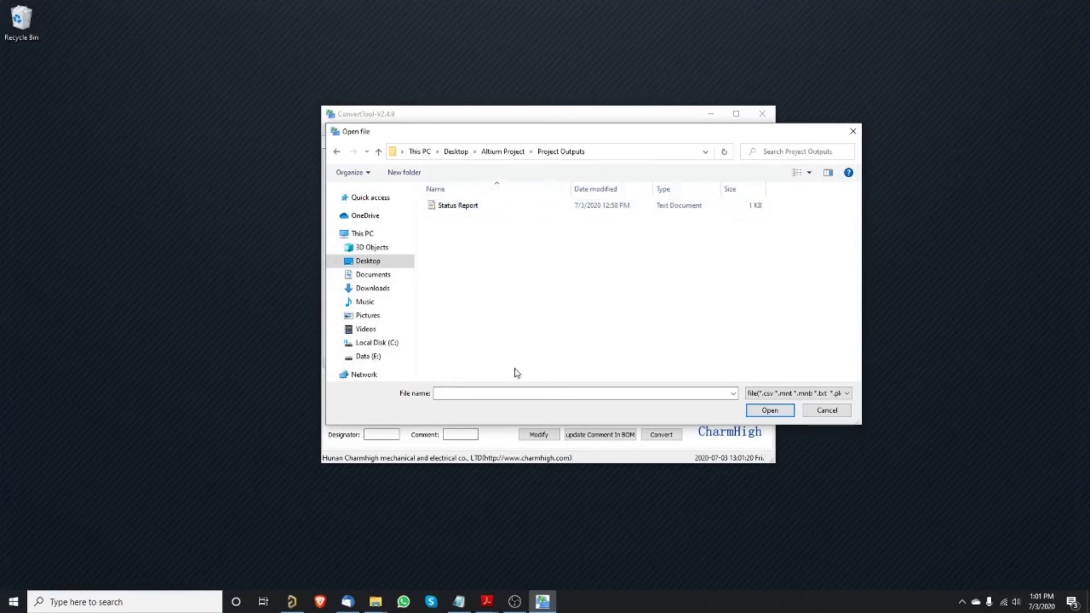
Move the Explorer window aside and select Pick Place for LED_MCU.csv by typing 'Pic'
{"action": "mouse_move", "coordinate": [375, 601]}
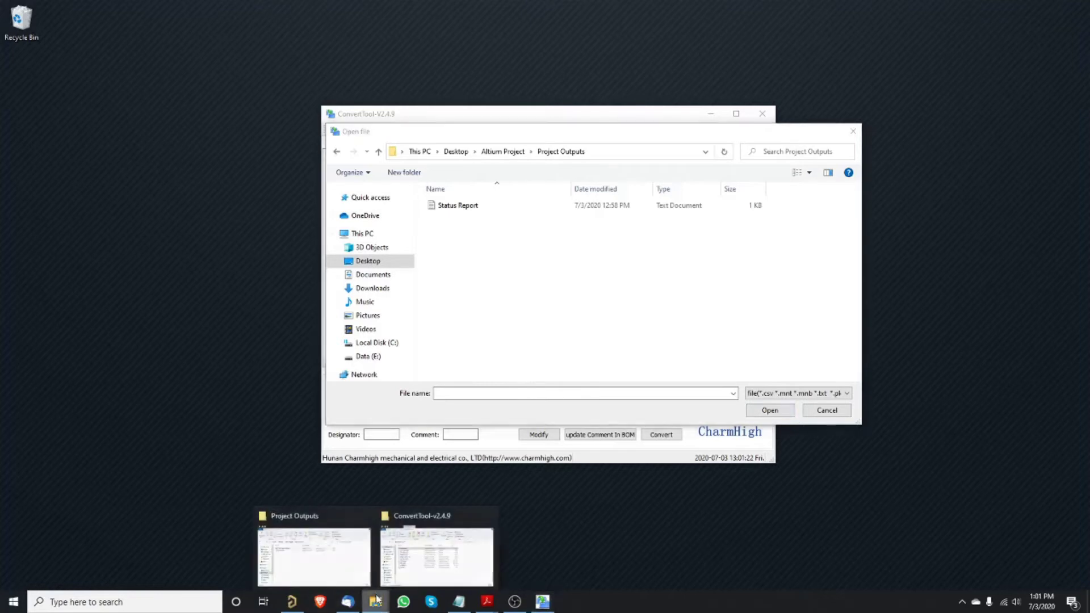
{"action": "left_click", "coordinate": [342, 567]}
{"action": "left_click_drag", "start_coordinate": [489, 117], "coordinate": [506, 218]}
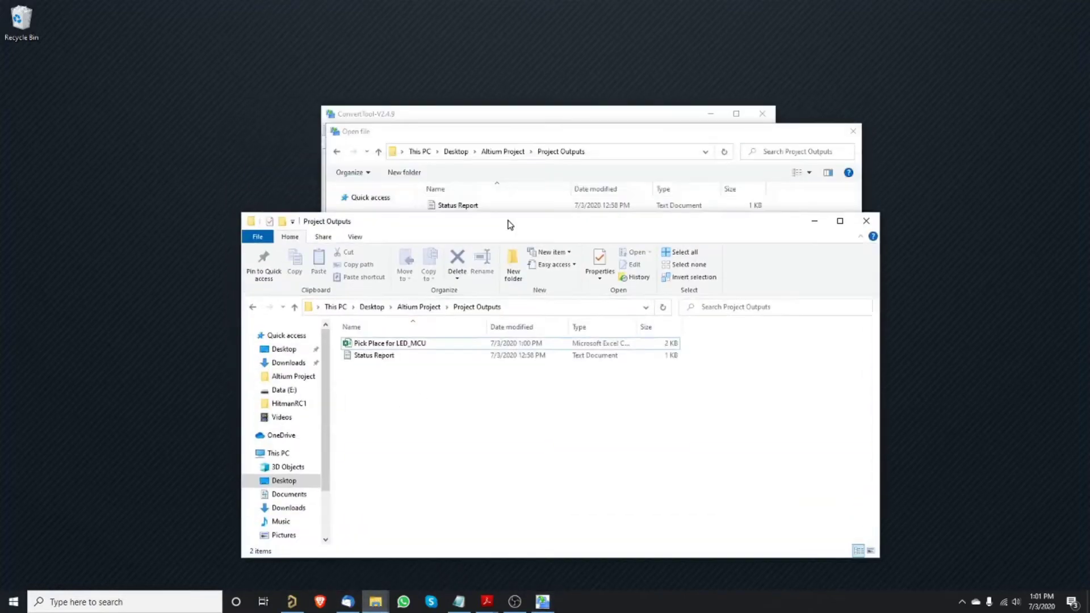
{"action": "left_click", "coordinate": [412, 355]}
{"action": "left_click", "coordinate": [409, 344]}
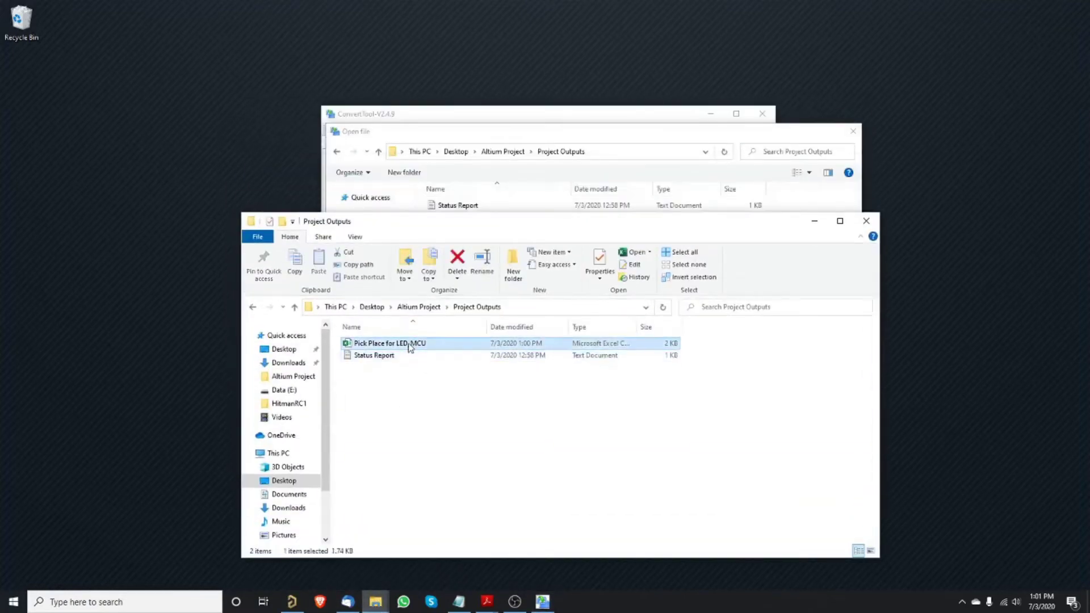
{"action": "left_click_drag", "start_coordinate": [445, 219], "coordinate": [257, 183]}
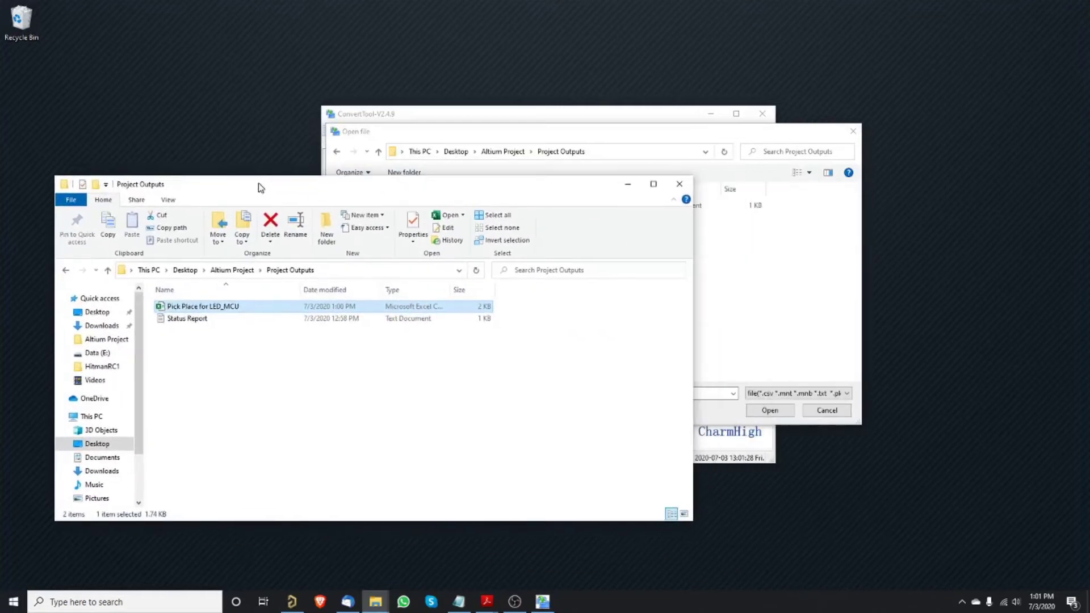
{"action": "left_click", "coordinate": [510, 126]}
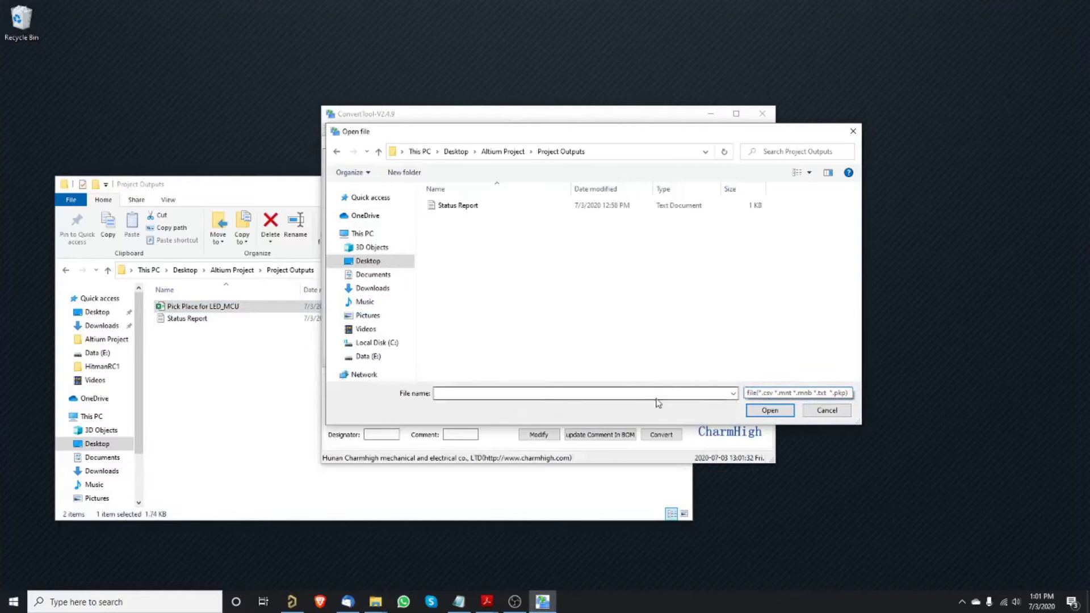
{"action": "type", "text": "Pick"}
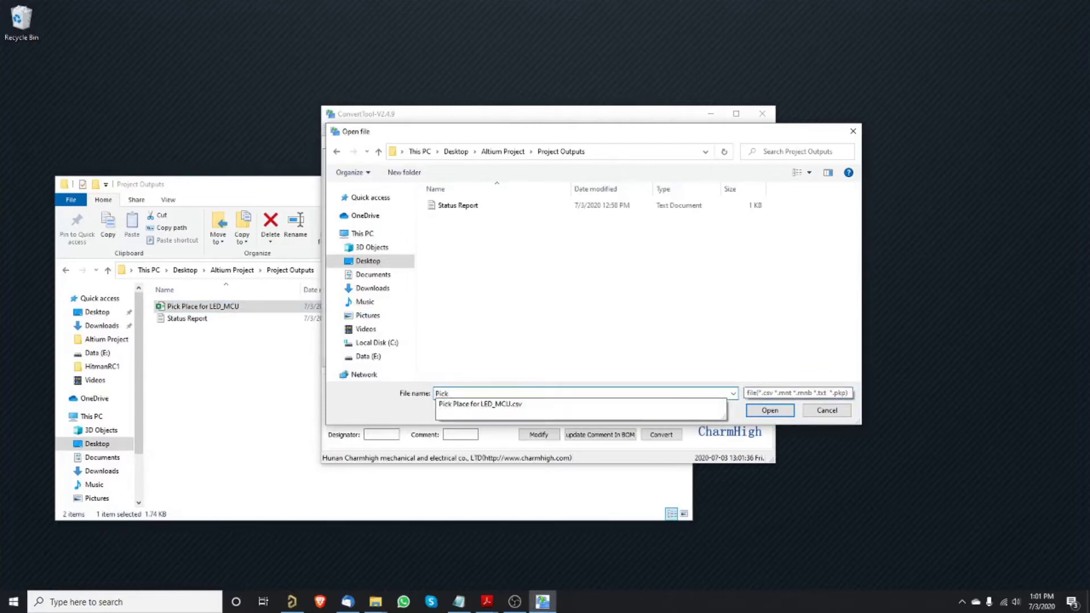
{"action": "left_click", "coordinate": [594, 404]}
Load the chosen CSV, widen the ConvertTool window, minimize File Explorer and recentre ConvertTool
{"action": "left_click", "coordinate": [769, 410]}
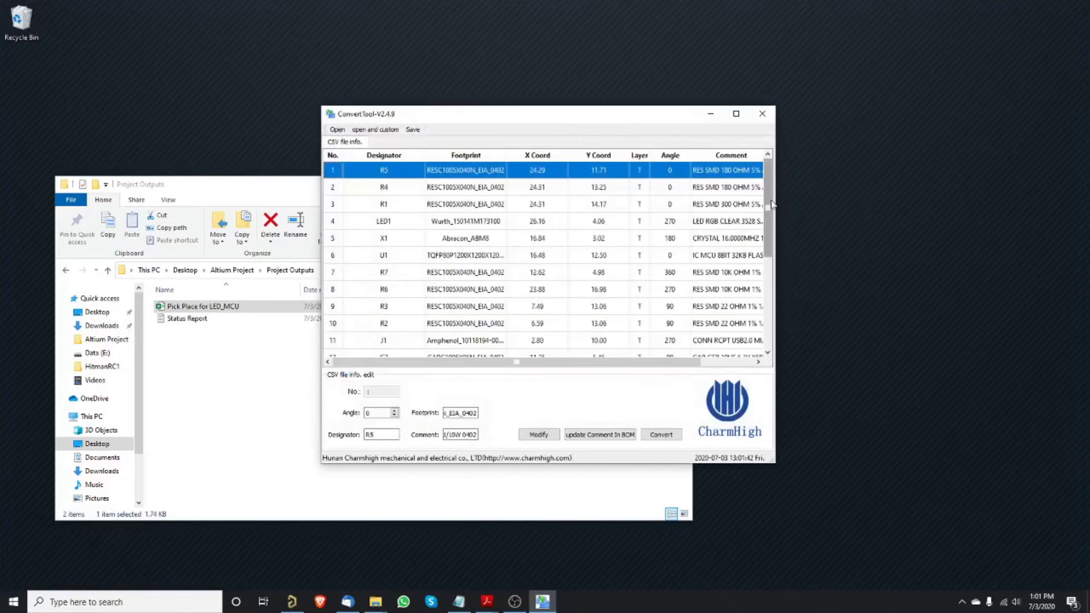
{"action": "left_click_drag", "start_coordinate": [774, 165], "coordinate": [876, 201]}
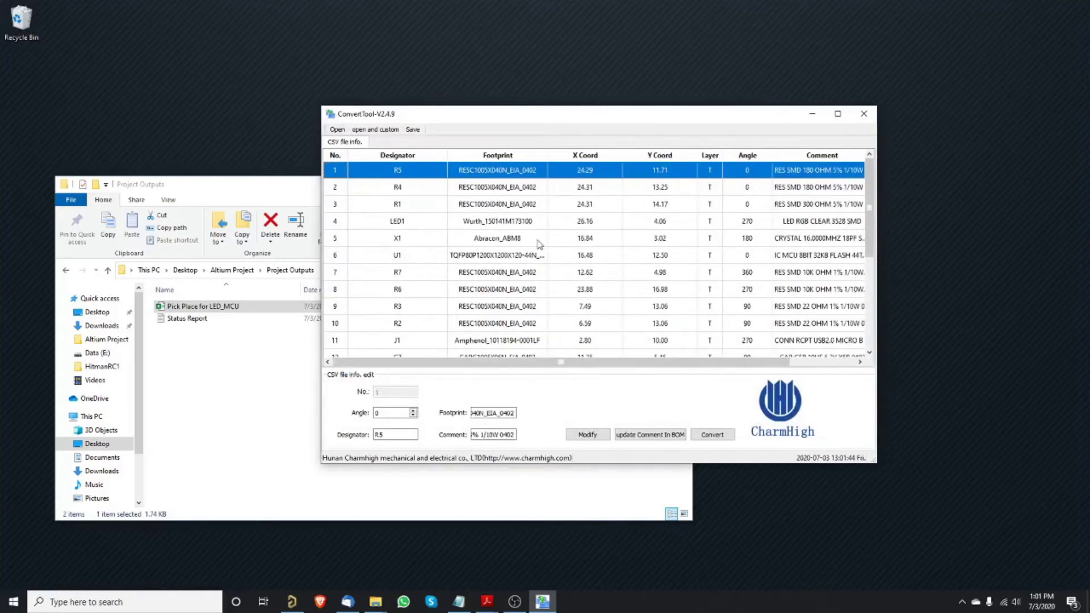
{"action": "left_click_drag", "start_coordinate": [366, 119], "coordinate": [336, 83]}
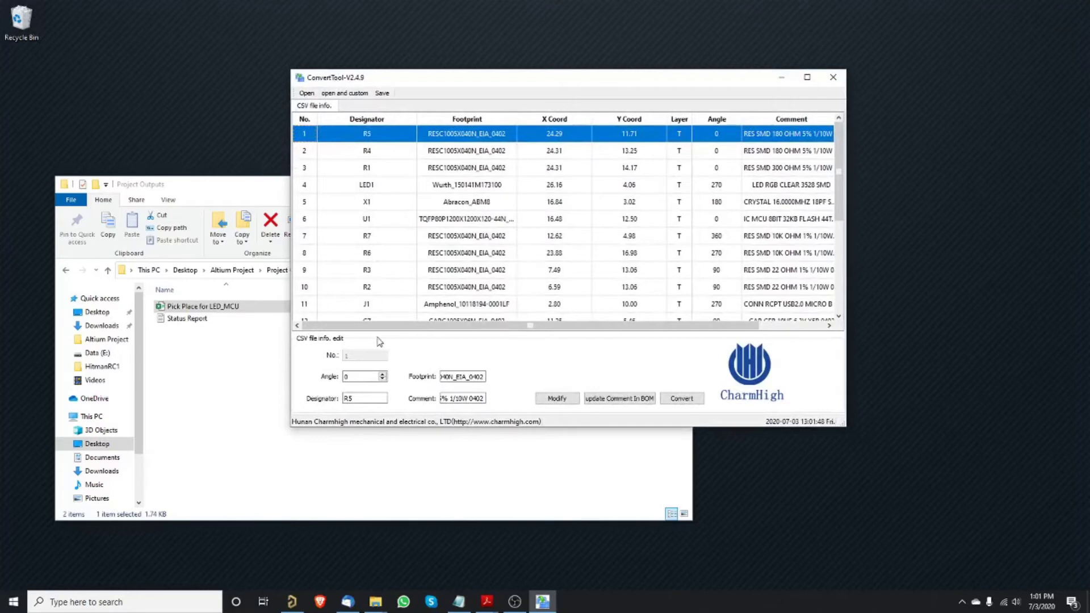
{"action": "scroll", "coordinate": [372, 227], "scroll_direction": "down", "scroll_amount": 3}
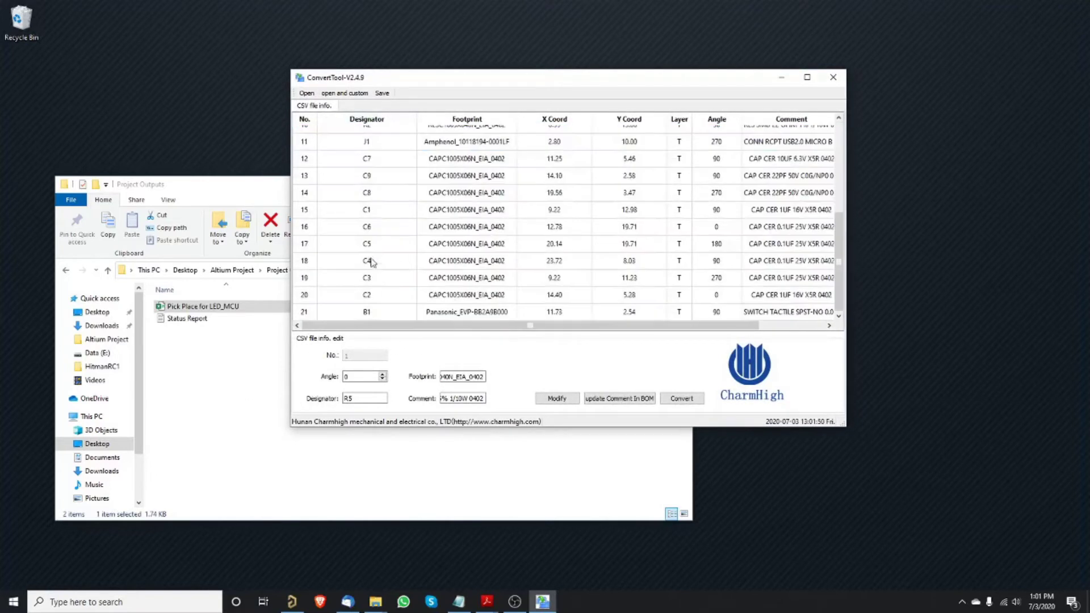
{"action": "scroll", "coordinate": [375, 316], "scroll_direction": "up", "scroll_amount": 3}
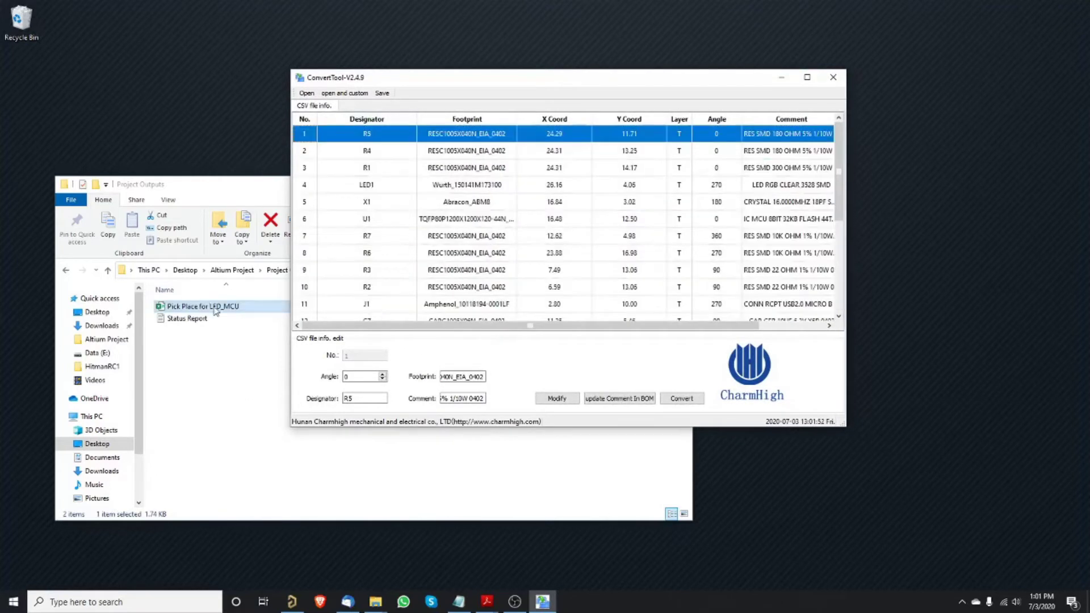
{"action": "left_click", "coordinate": [224, 193]}
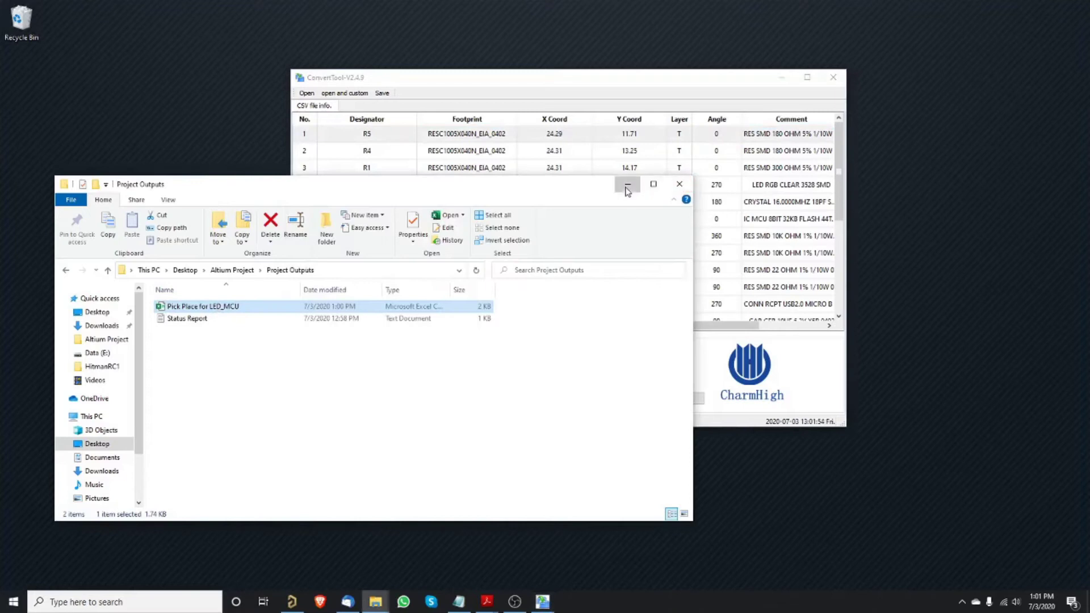
{"action": "left_click", "coordinate": [627, 185]}
{"action": "left_click_drag", "start_coordinate": [588, 80], "coordinate": [517, 112]}
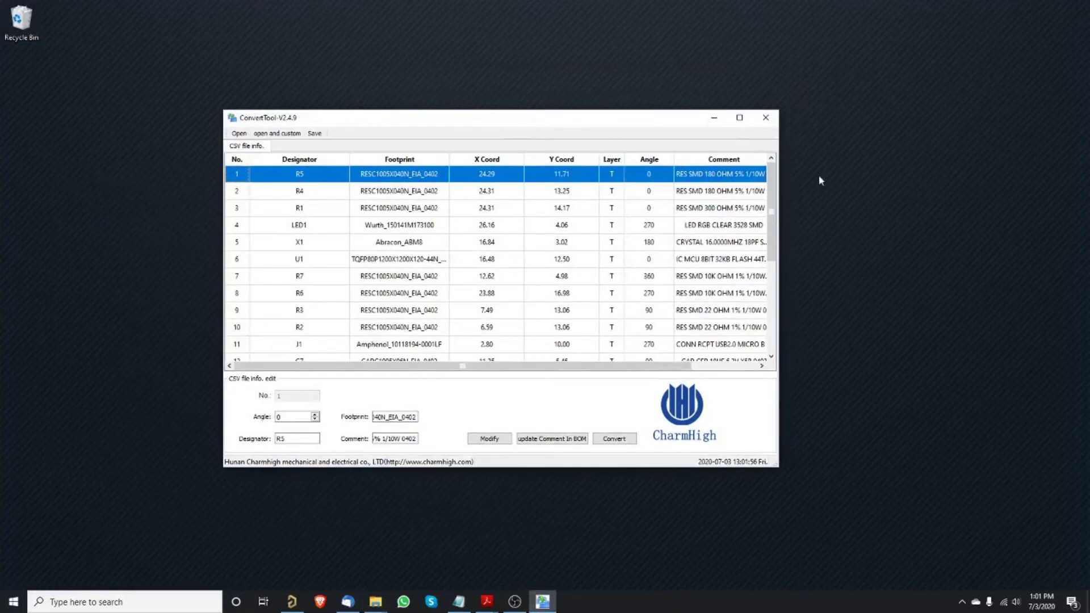
Review the component table from R5 to C7, then step through R5's designator and comment fields
{"action": "scroll", "coordinate": [414, 292], "scroll_direction": "down", "scroll_amount": 3}
{"action": "scroll", "coordinate": [427, 305], "scroll_direction": "up", "scroll_amount": 3}
{"action": "scroll", "coordinate": [477, 250], "scroll_direction": "down", "scroll_amount": 1}
{"action": "scroll", "coordinate": [502, 224], "scroll_direction": "up", "scroll_amount": 1}
{"action": "scroll", "coordinate": [500, 299], "scroll_direction": "down", "scroll_amount": 3}
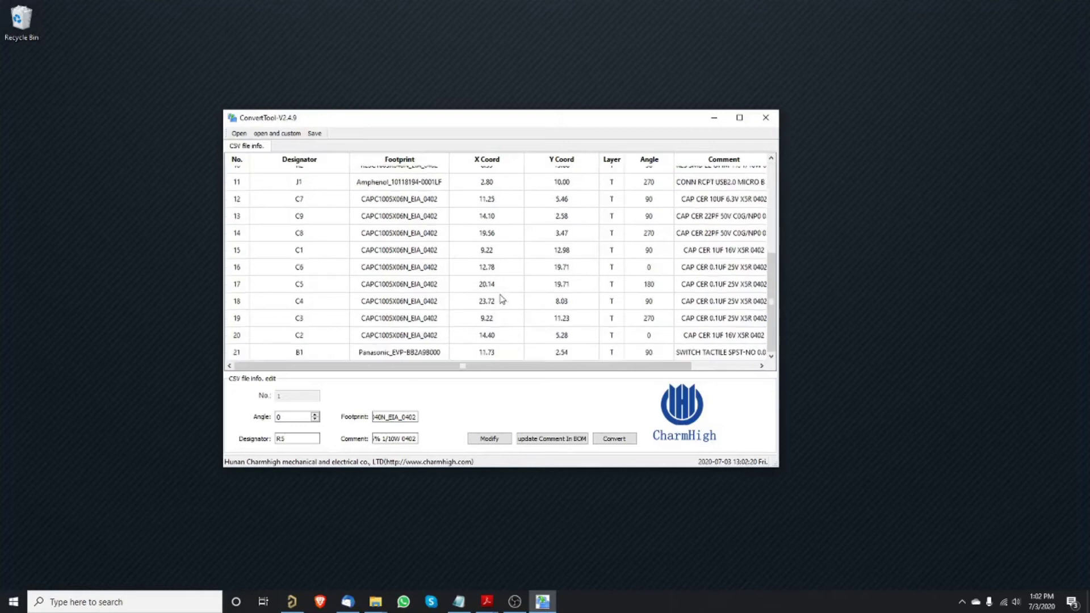
{"action": "scroll", "coordinate": [502, 299], "scroll_direction": "up", "scroll_amount": 3}
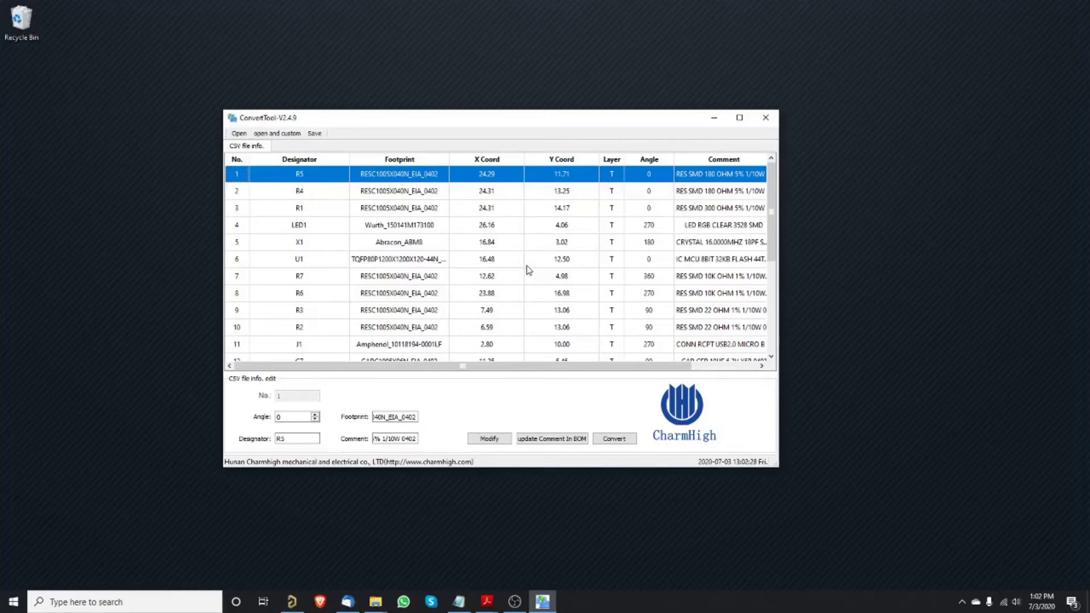
{"action": "scroll", "coordinate": [528, 273], "scroll_direction": "down", "scroll_amount": 3}
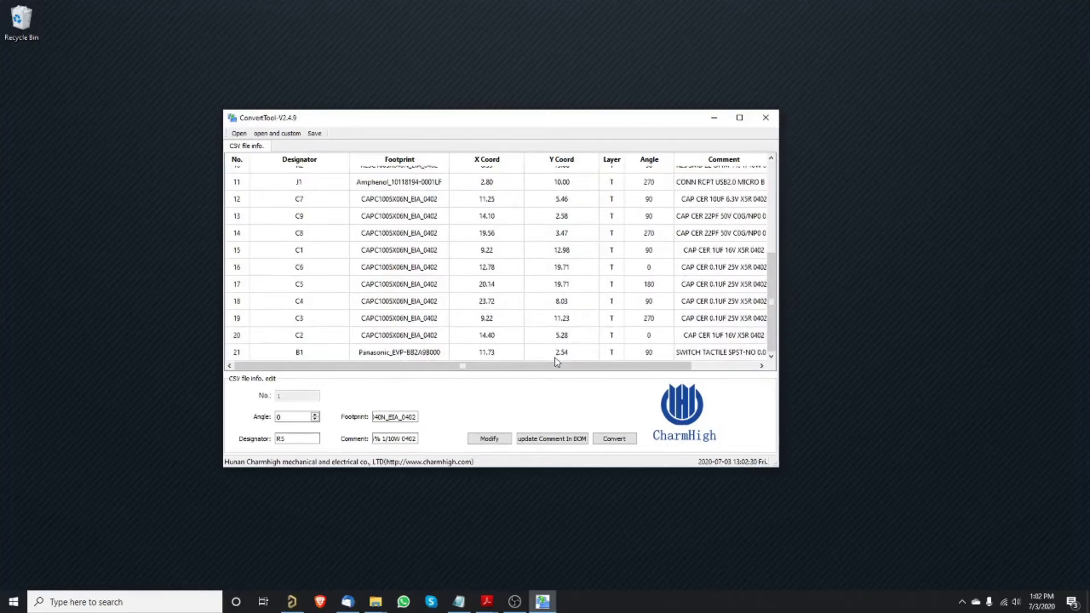
{"action": "scroll", "coordinate": [532, 278], "scroll_direction": "up", "scroll_amount": 3}
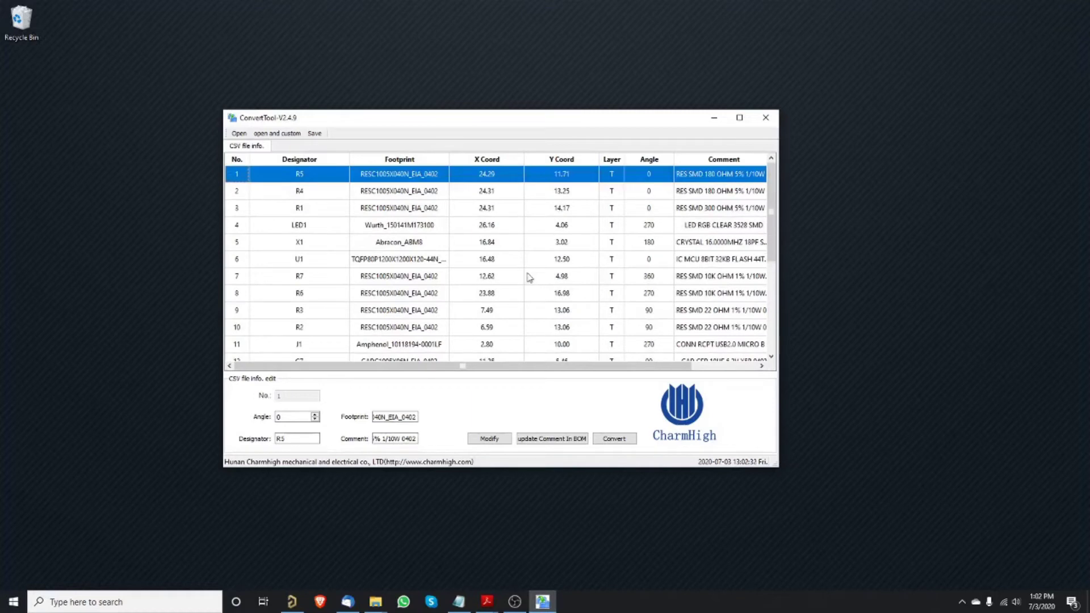
{"action": "scroll", "coordinate": [651, 199], "scroll_direction": "down", "scroll_amount": 3}
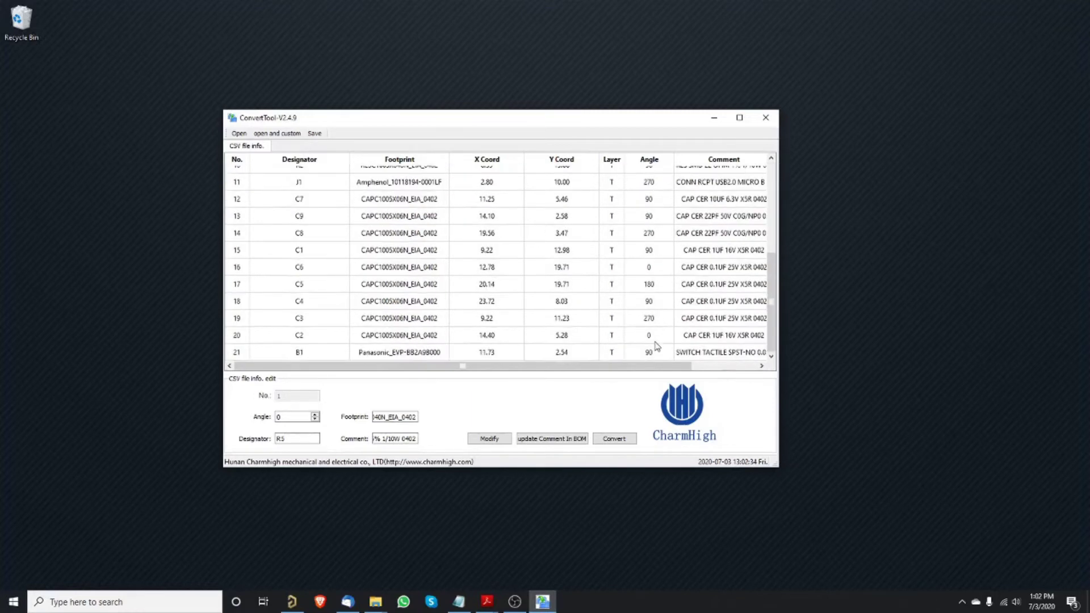
{"action": "scroll", "coordinate": [650, 238], "scroll_direction": "up", "scroll_amount": 3}
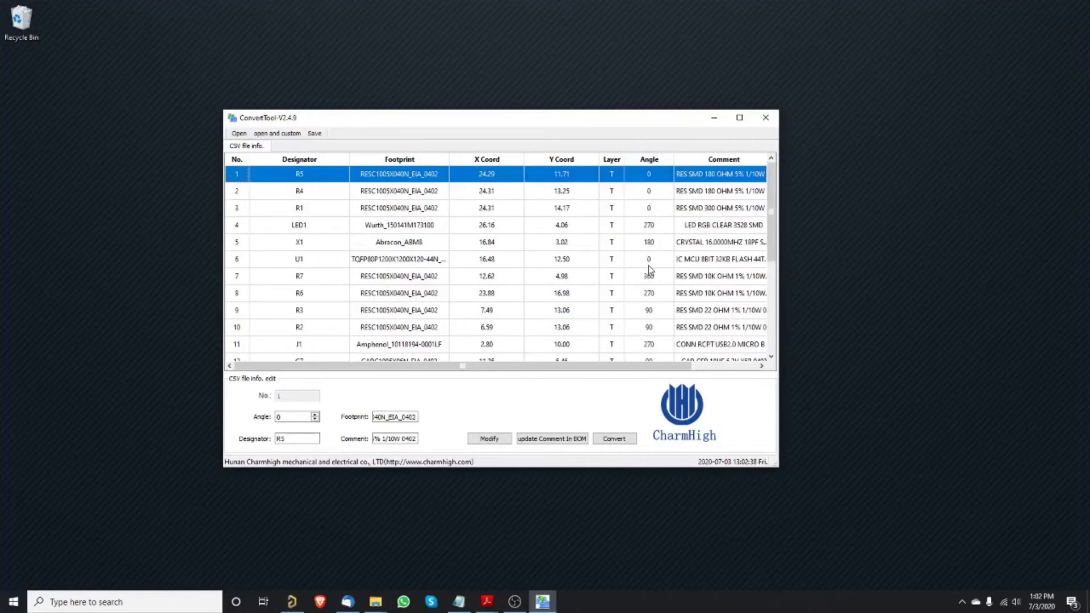
{"action": "left_click", "coordinate": [296, 438]}
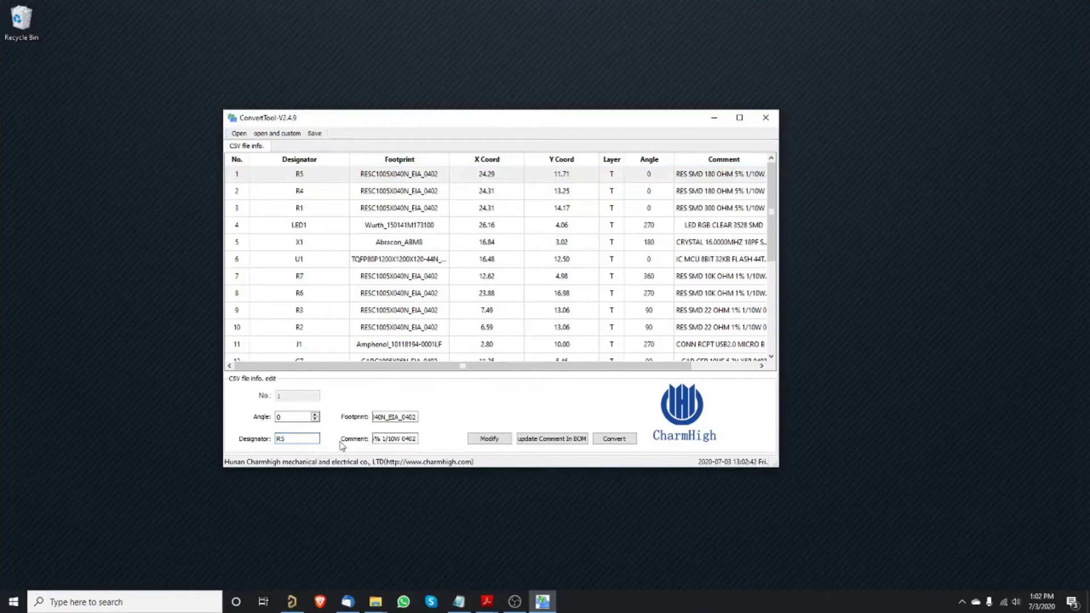
{"action": "key", "text": "Tab"}
Convert the list with Top comp., machine CHM-48VB and Use both heads enabled
{"action": "left_click", "coordinate": [597, 359]}
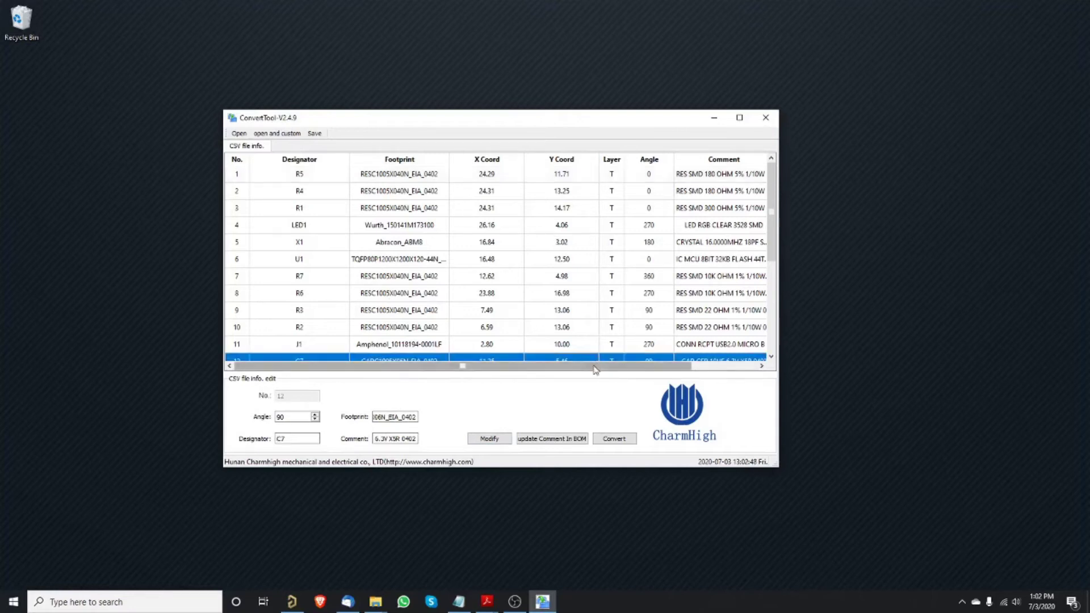
{"action": "left_click", "coordinate": [621, 441]}
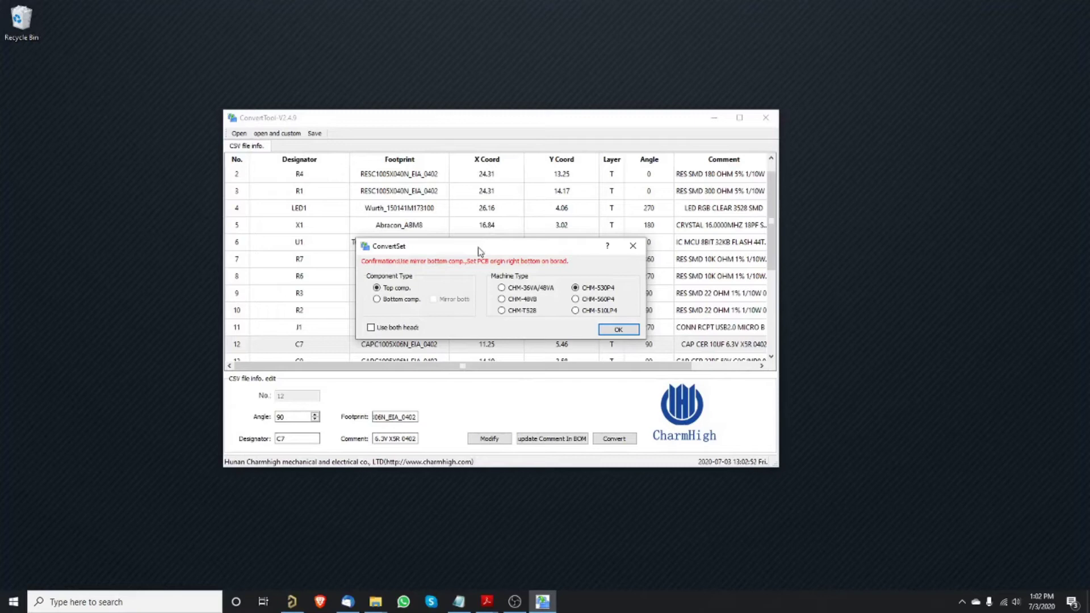
{"action": "left_click", "coordinate": [396, 300]}
{"action": "left_click", "coordinate": [396, 289]}
{"action": "left_click", "coordinate": [404, 300]}
{"action": "left_click", "coordinate": [403, 291]}
{"action": "left_click", "coordinate": [520, 299]}
{"action": "left_click", "coordinate": [371, 329]}
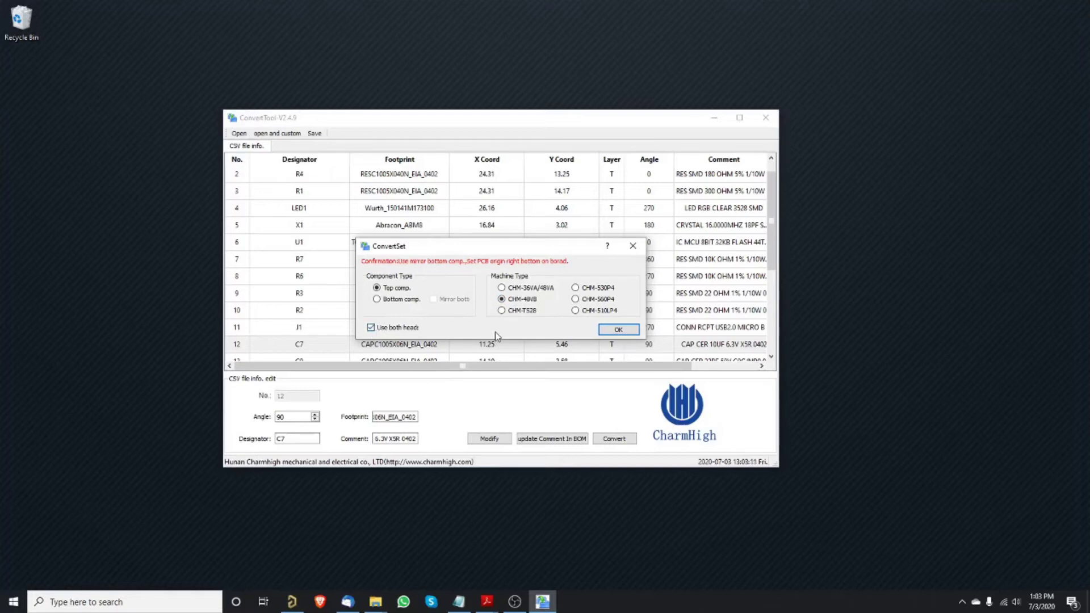
{"action": "left_click", "coordinate": [627, 337]}
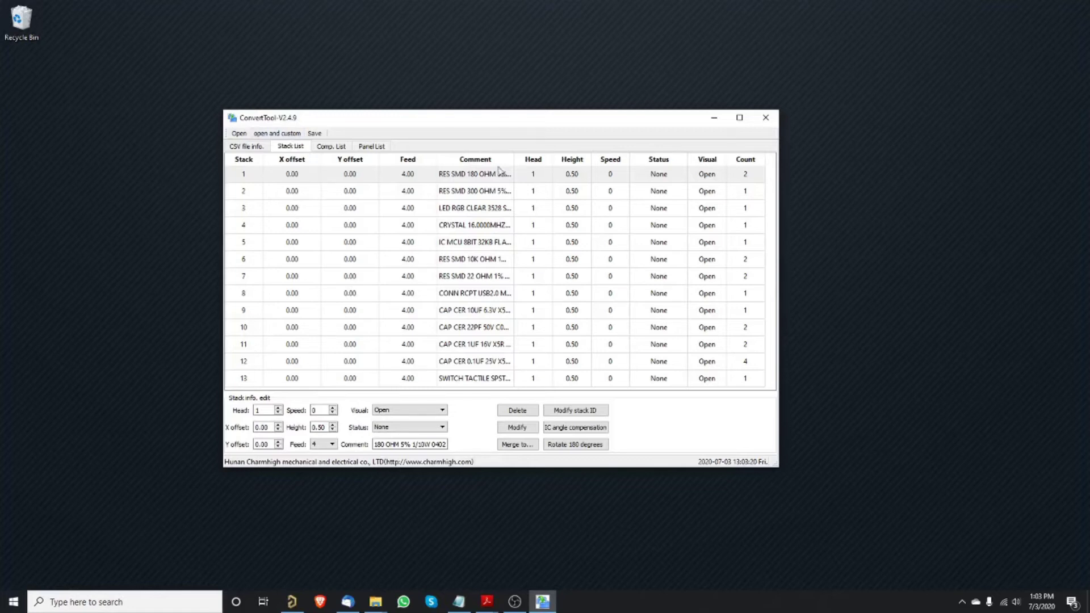
Widen the Comment column, review all 13 stacks, and select the IC MCU stack 5
{"action": "left_click_drag", "start_coordinate": [514, 155], "coordinate": [565, 157]}
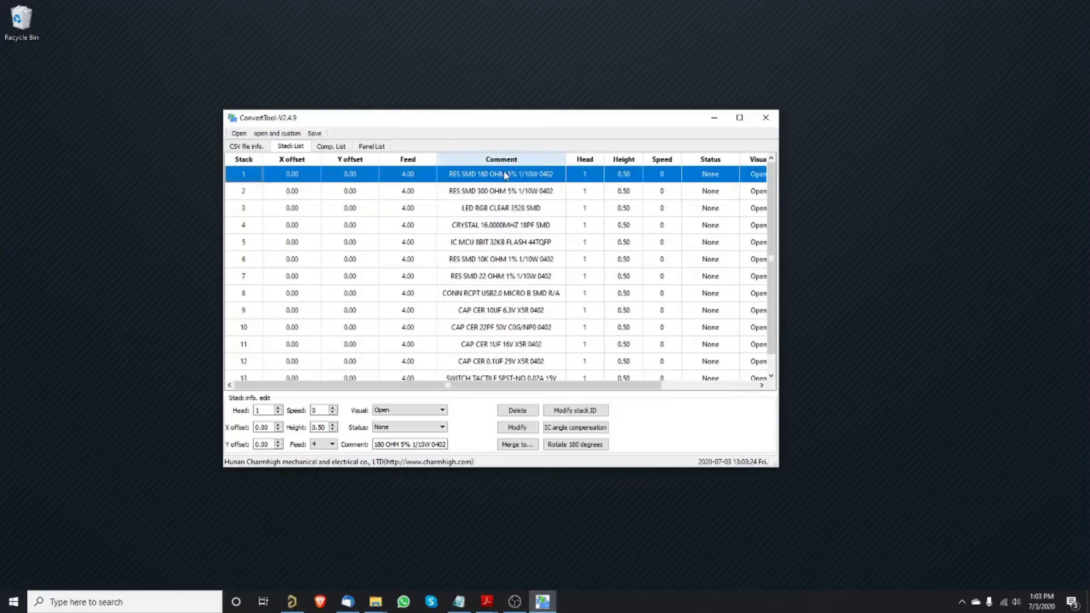
{"action": "scroll", "coordinate": [508, 294], "scroll_direction": "down", "scroll_amount": 1}
{"action": "scroll", "coordinate": [507, 329], "scroll_direction": "up", "scroll_amount": 1}
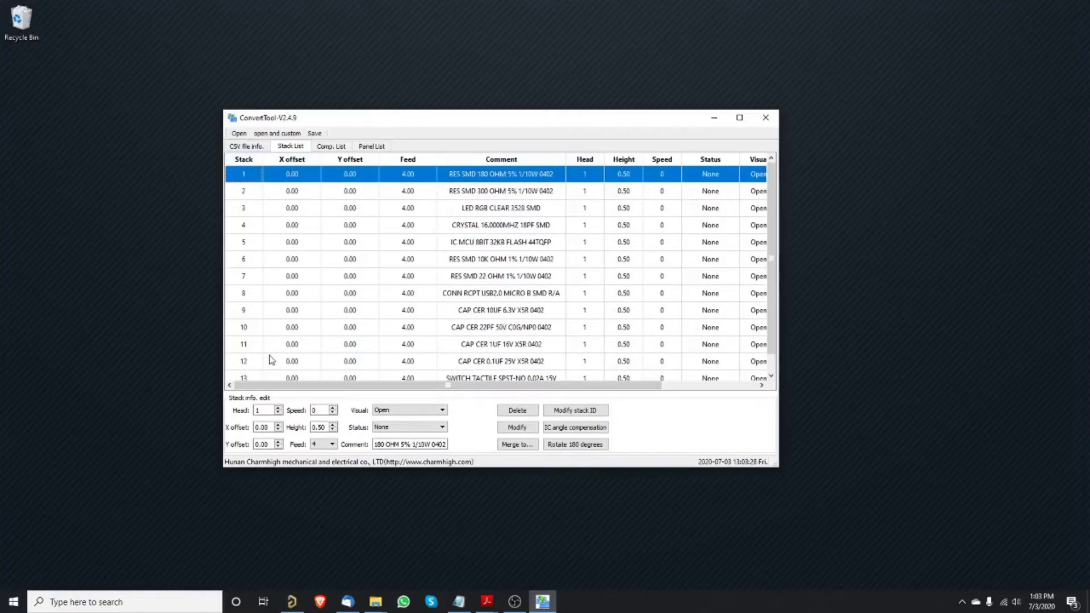
{"action": "scroll", "coordinate": [256, 343], "scroll_direction": "down", "scroll_amount": 1}
{"action": "scroll", "coordinate": [256, 347], "scroll_direction": "up", "scroll_amount": 1}
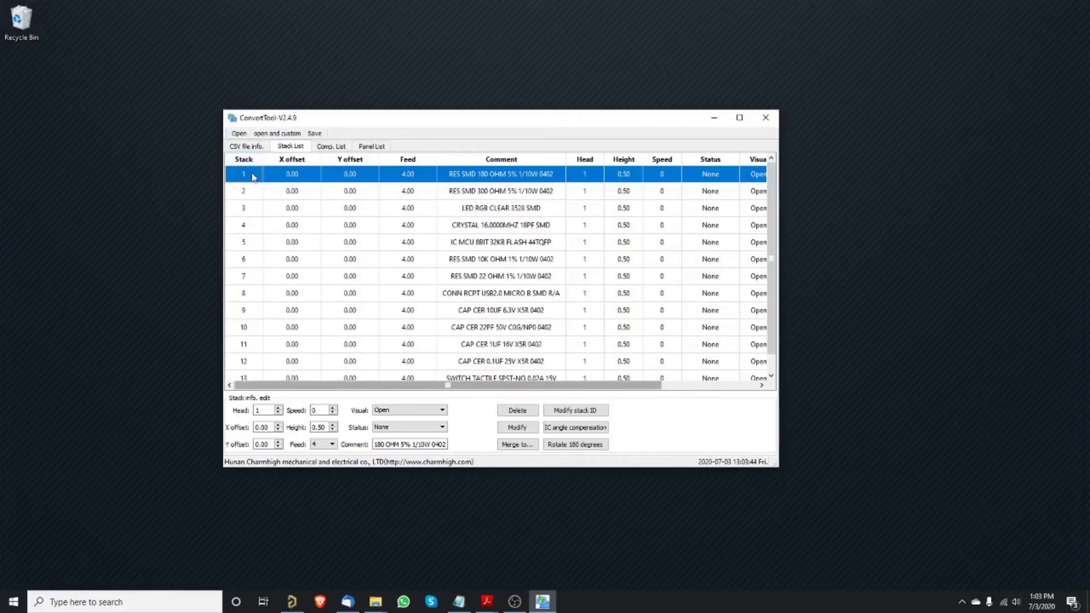
{"action": "scroll", "coordinate": [253, 290], "scroll_direction": "down", "scroll_amount": 1}
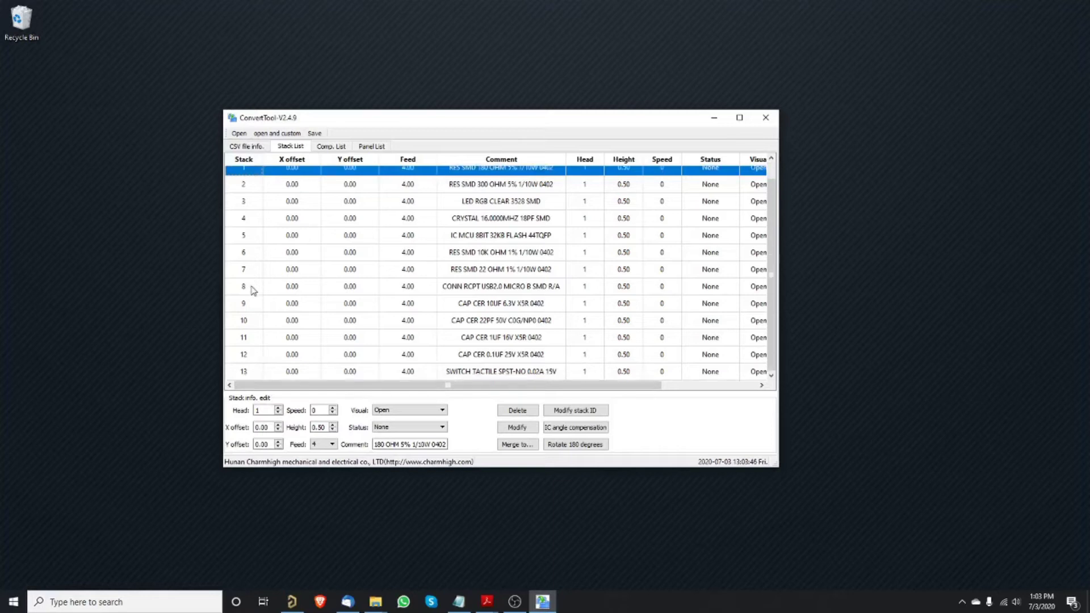
{"action": "scroll", "coordinate": [253, 290], "scroll_direction": "up", "scroll_amount": 1}
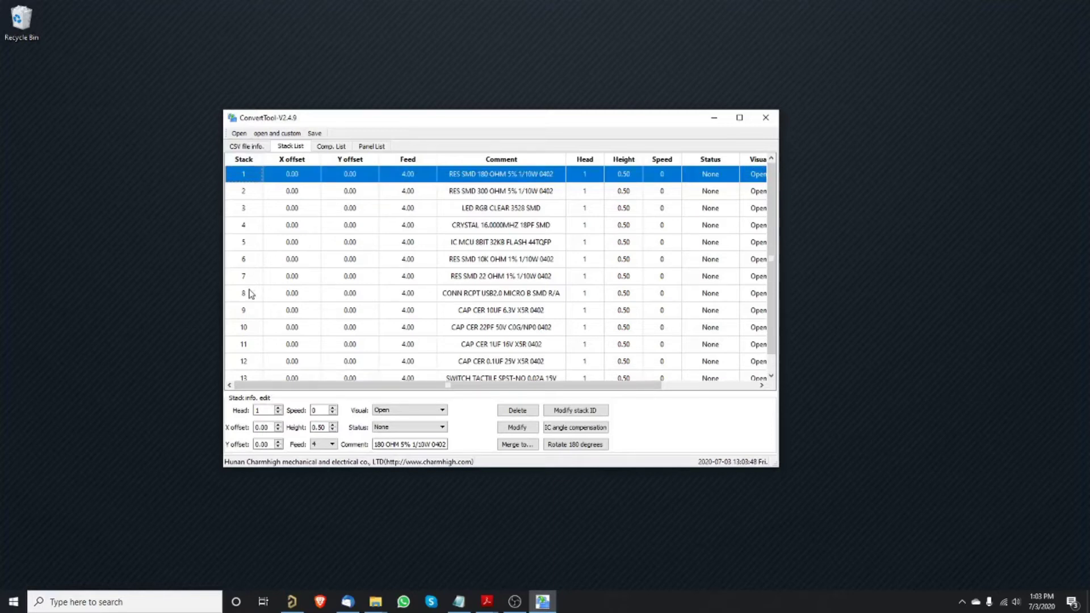
{"action": "left_click", "coordinate": [525, 248]}
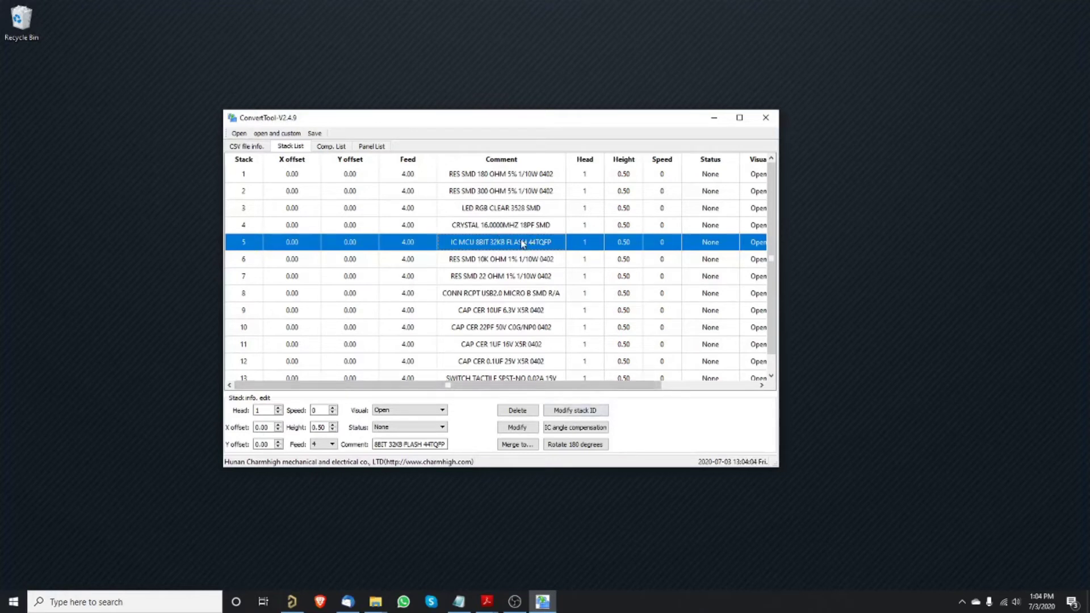
Change stack 5's ID to 25, then reselect stack 25 and cancel a second ID change
{"action": "left_click", "coordinate": [588, 415]}
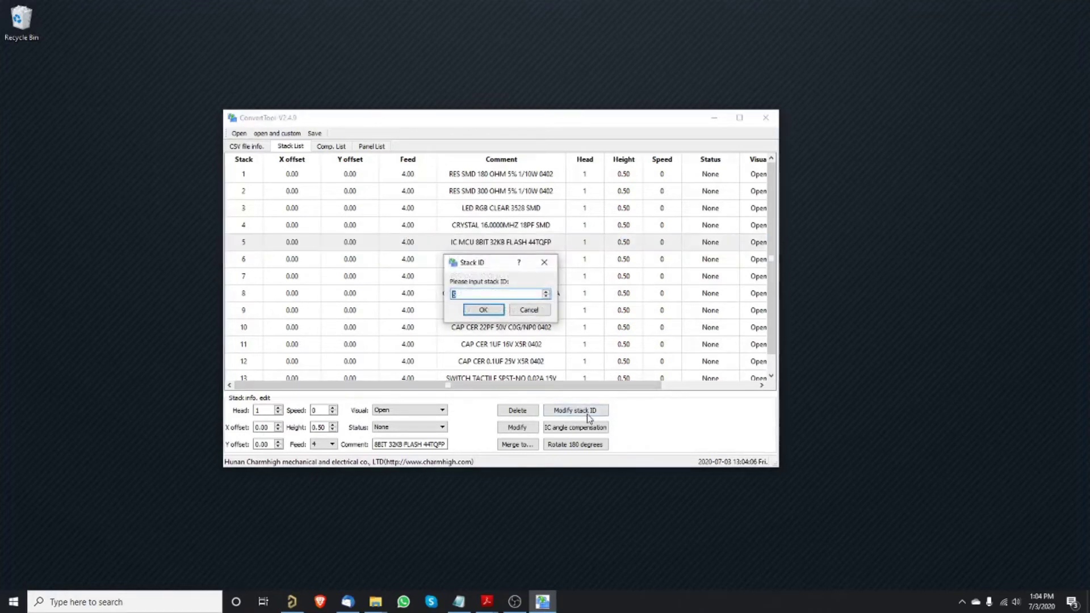
{"action": "type", "text": "25"}
{"action": "left_click", "coordinate": [483, 310]}
{"action": "scroll", "coordinate": [316, 328], "scroll_direction": "down", "scroll_amount": 1}
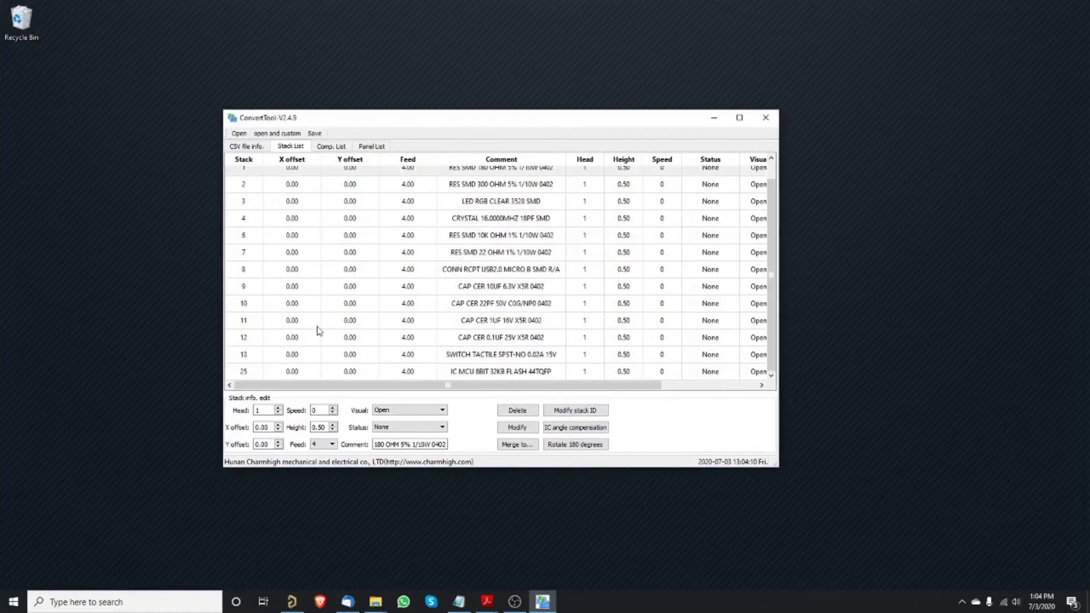
{"action": "left_click", "coordinate": [236, 375]}
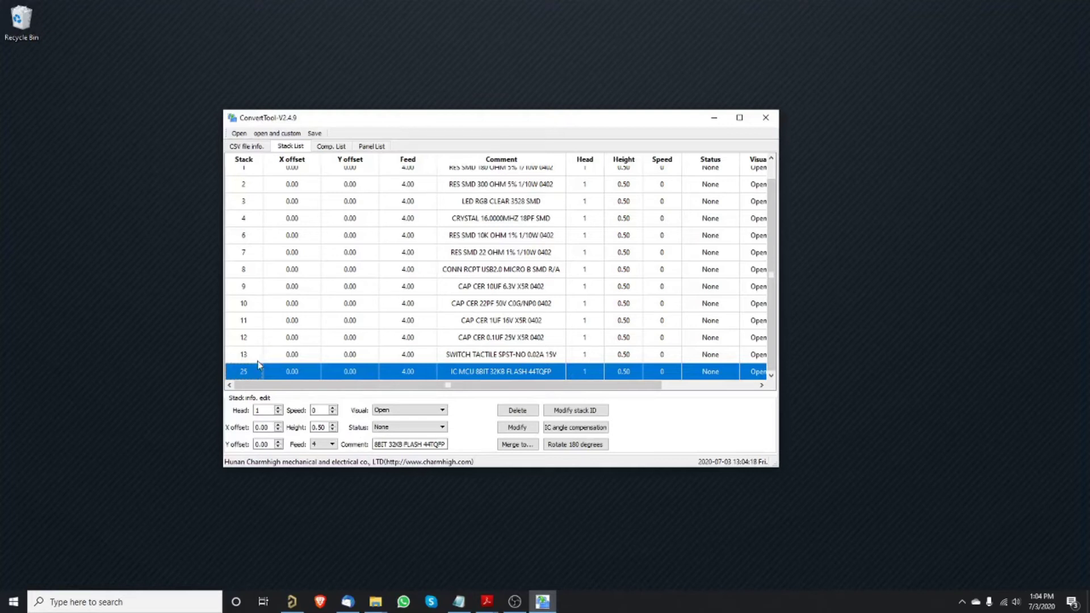
{"action": "left_click", "coordinate": [590, 409]}
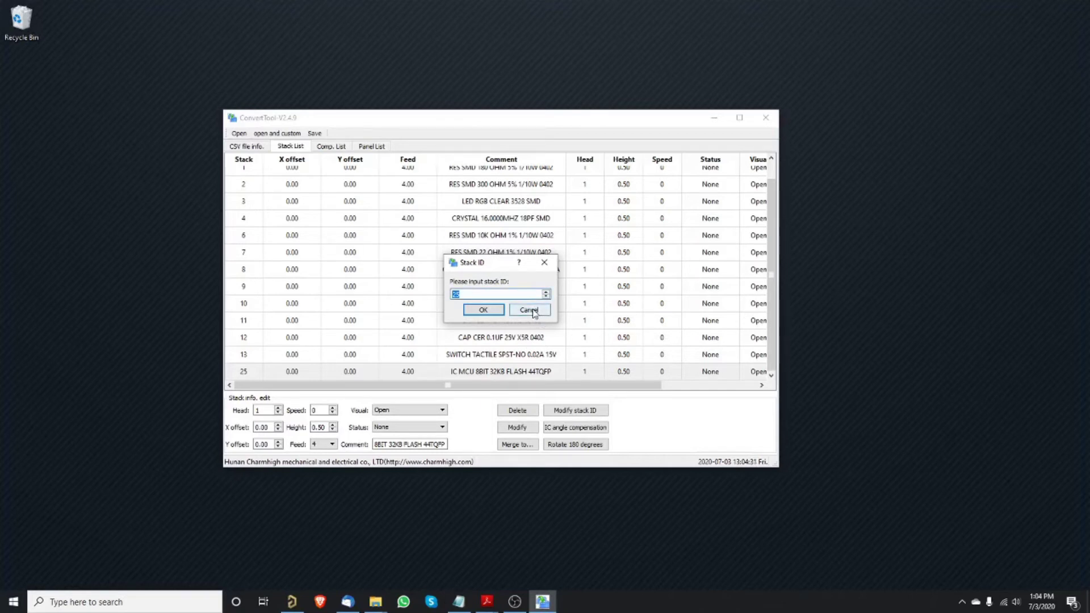
{"action": "left_click", "coordinate": [530, 310]}
{"action": "scroll", "coordinate": [409, 340], "scroll_direction": "up", "scroll_amount": 1}
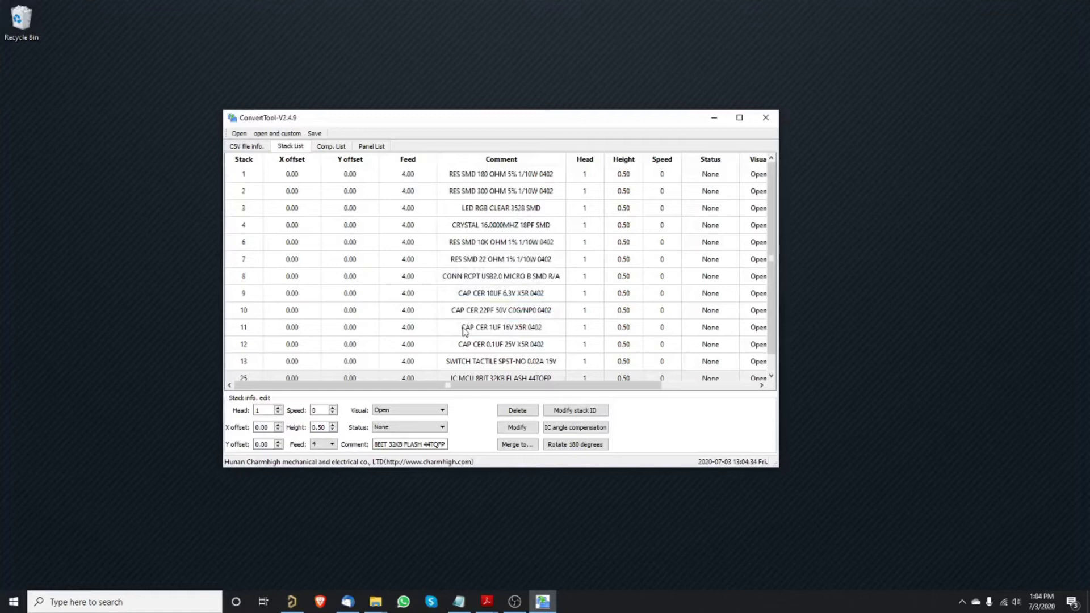
Renumber the RES SMD 10K OHM stack from 6 to 2
{"action": "left_click", "coordinate": [481, 242]}
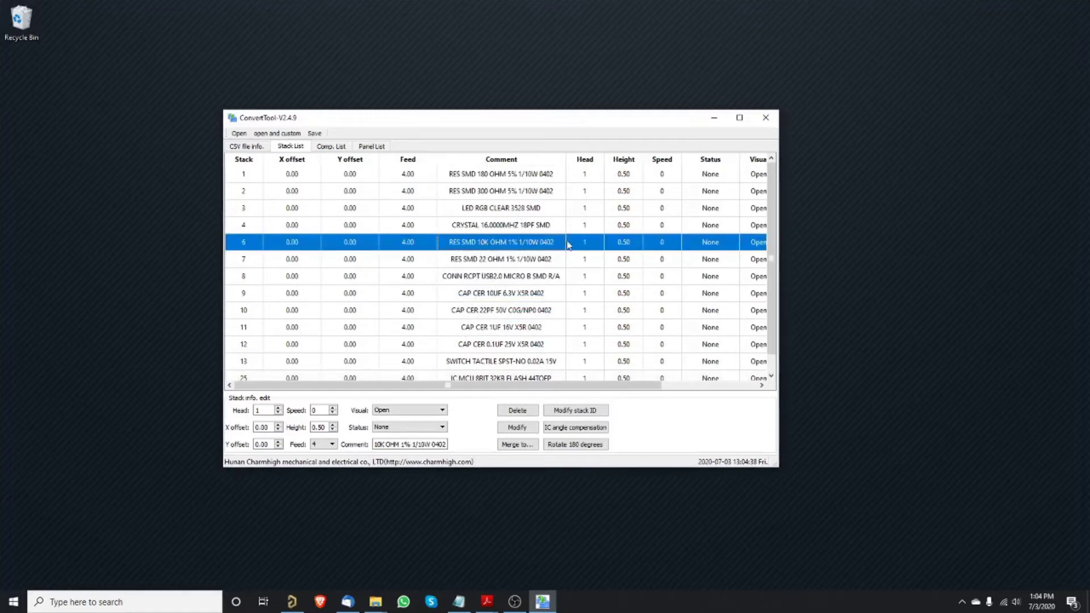
{"action": "left_click", "coordinate": [574, 411]}
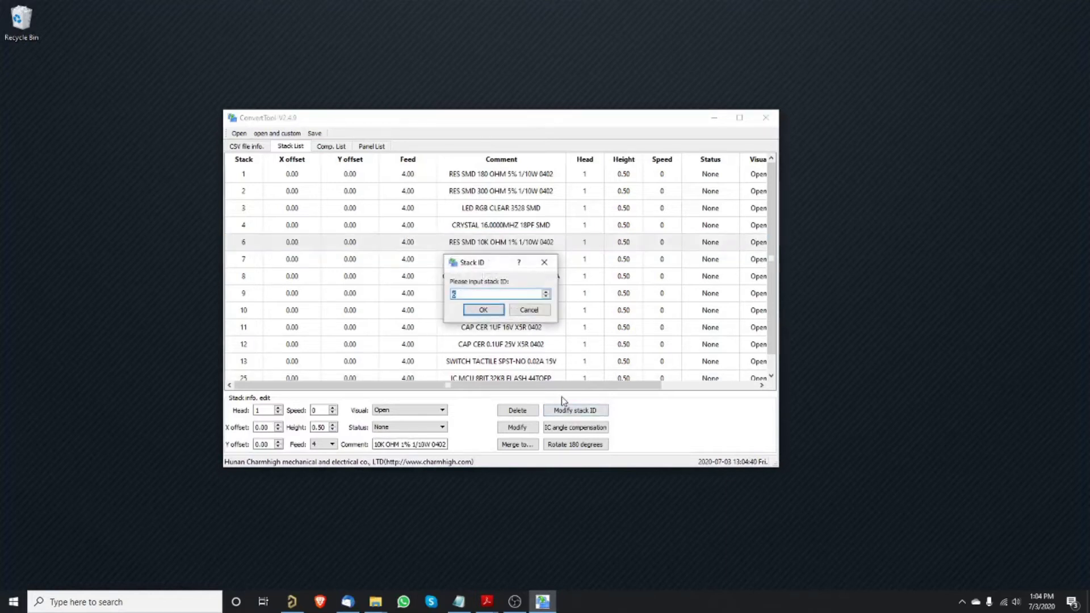
{"action": "type", "text": "2"}
{"action": "left_click", "coordinate": [482, 310]}
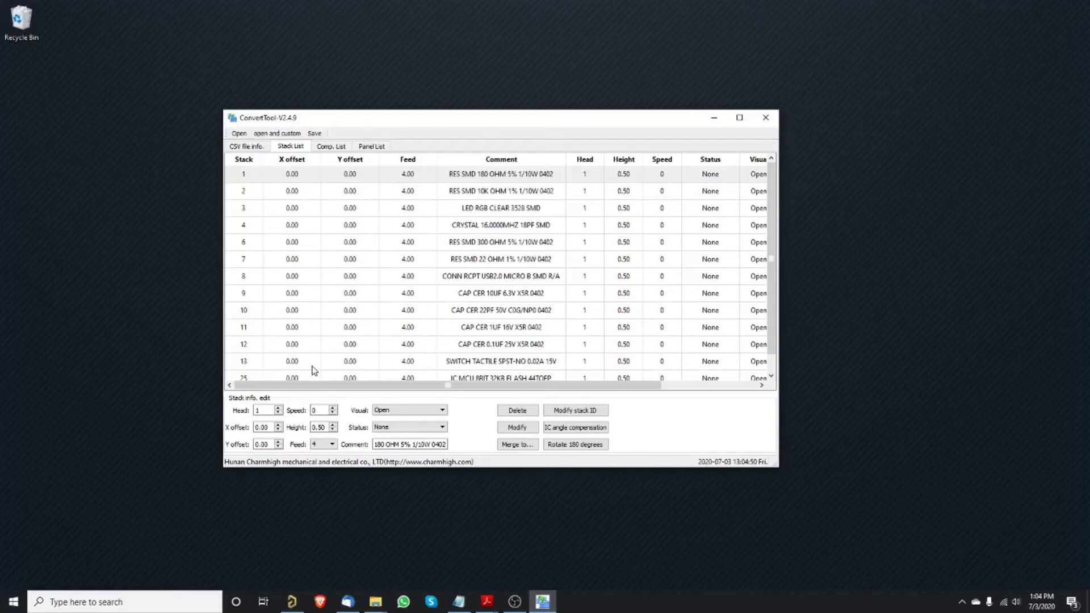
{"action": "scroll", "coordinate": [313, 372], "scroll_direction": "down", "scroll_amount": 1}
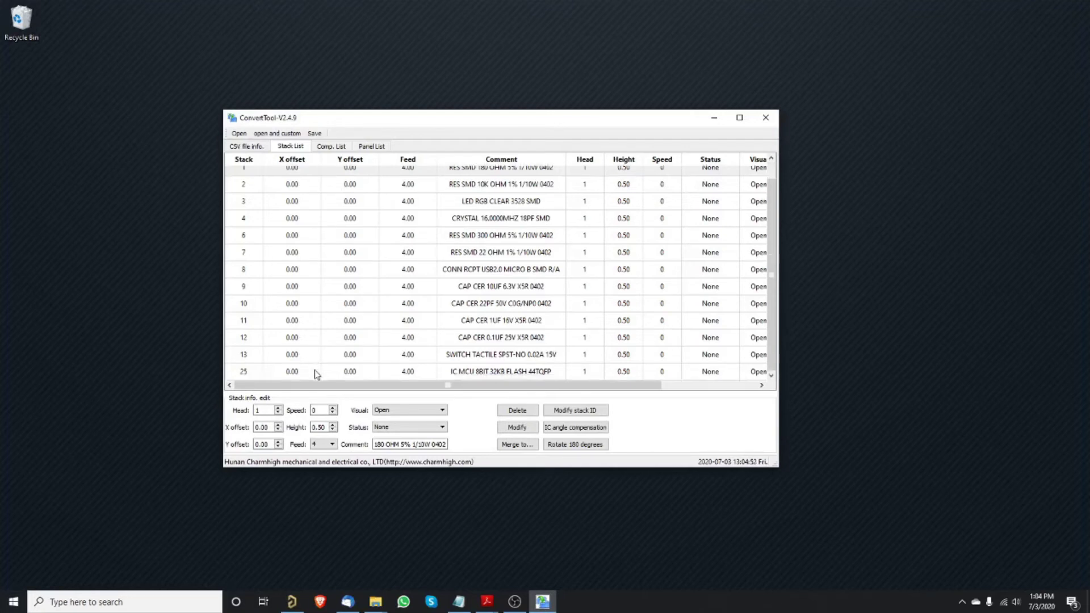
{"action": "scroll", "coordinate": [313, 372], "scroll_direction": "up", "scroll_amount": 1}
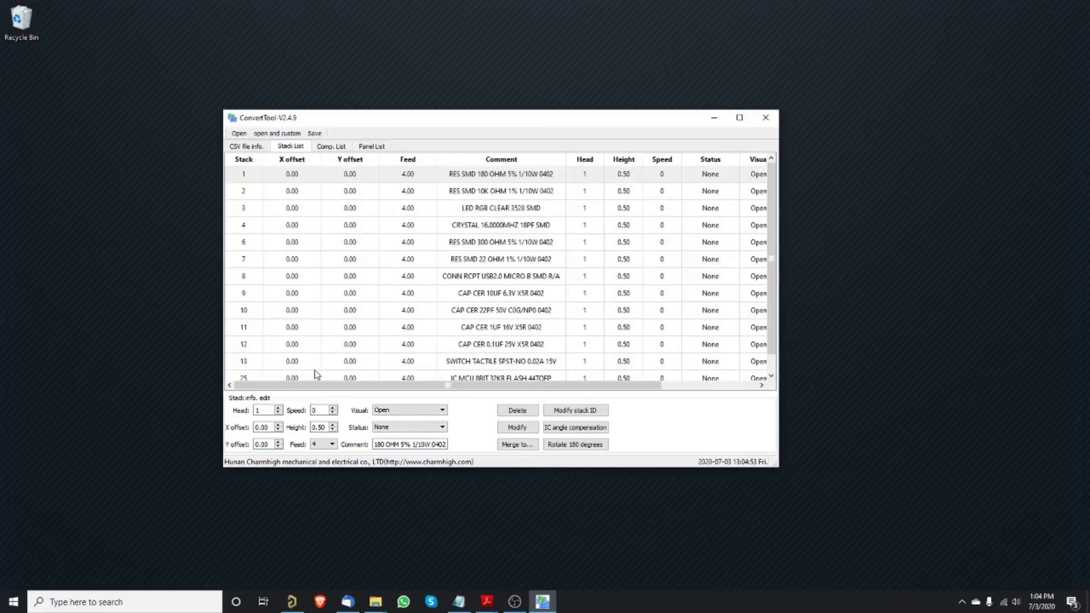
Select the 10K OHM resistor stack and bring up the open Acrobat PDF documents
{"action": "left_click", "coordinate": [418, 176]}
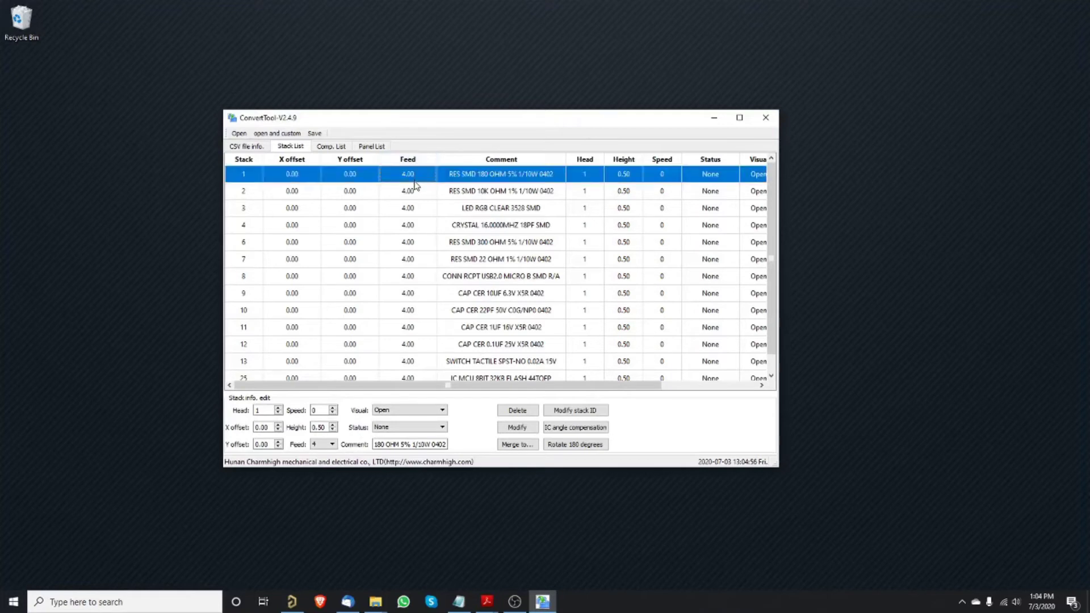
{"action": "left_click", "coordinate": [410, 193]}
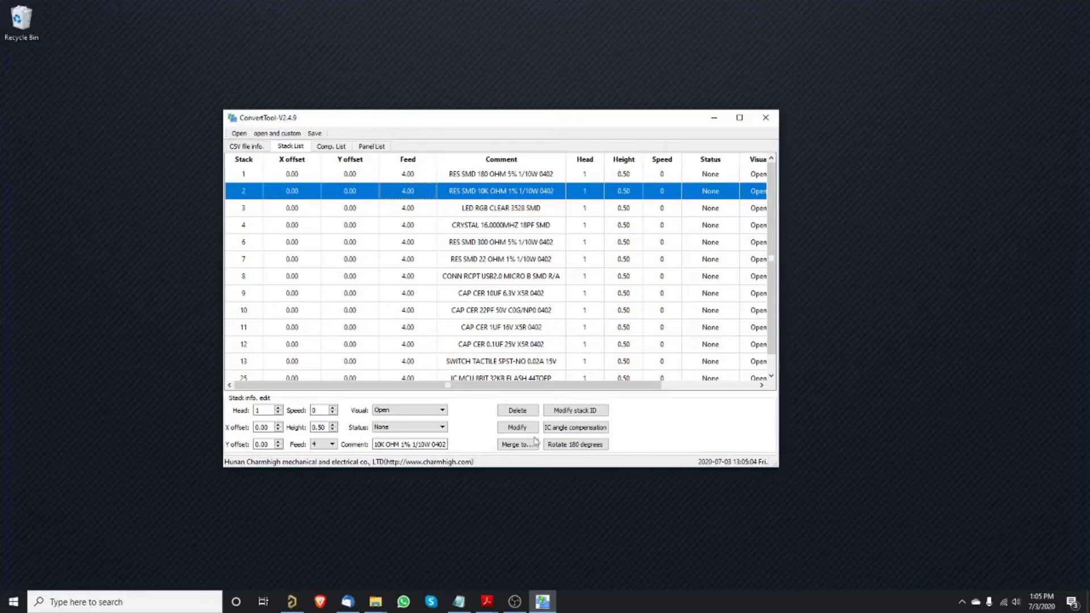
{"action": "left_click", "coordinate": [530, 578]}
{"action": "left_click", "coordinate": [502, 199]}
{"action": "left_click", "coordinate": [487, 602]}
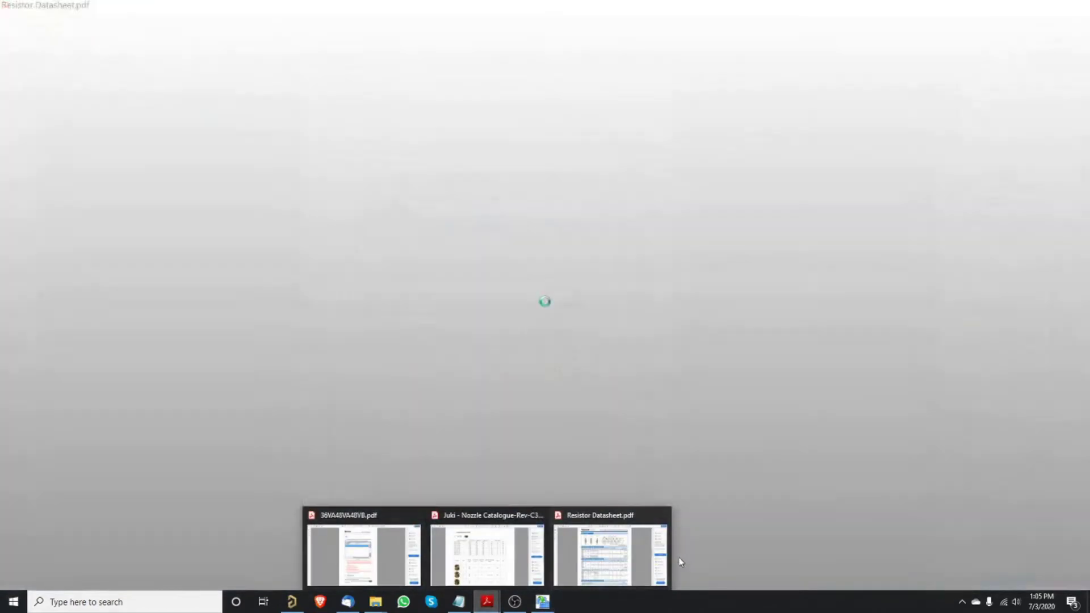
Open Resistor Datasheet.pdf and highlight ERJ2, 1005 and the P1 pitch heading in the taping table
{"action": "left_click", "coordinate": [642, 556]}
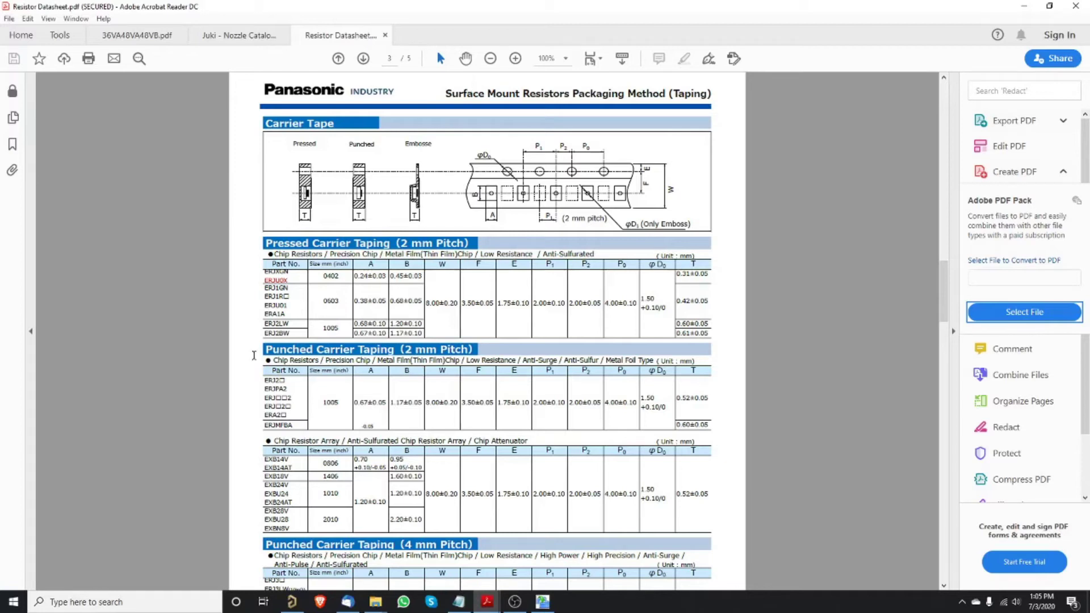
{"action": "left_click_drag", "start_coordinate": [264, 380], "coordinate": [286, 385]}
{"action": "left_click", "coordinate": [282, 392]}
{"action": "left_click_drag", "start_coordinate": [320, 404], "coordinate": [339, 410]}
{"action": "left_click", "coordinate": [342, 416]}
{"action": "double_click", "coordinate": [549, 371]}
{"action": "left_click", "coordinate": [1023, 6]}
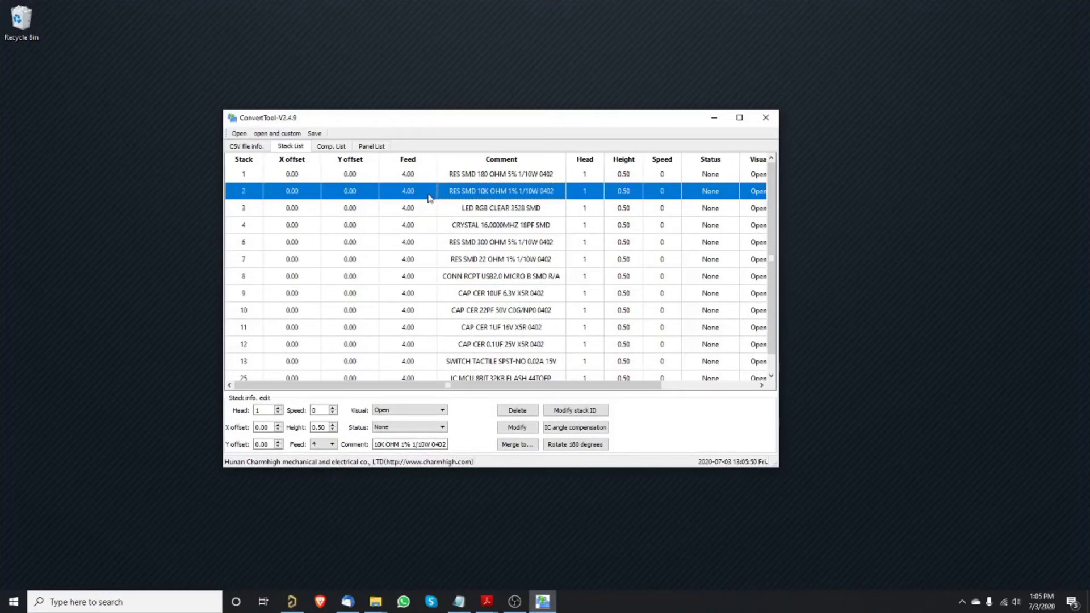
Set stack 2's feed to 2.00 and confirm updating all matching components
{"action": "left_click", "coordinate": [328, 448]}
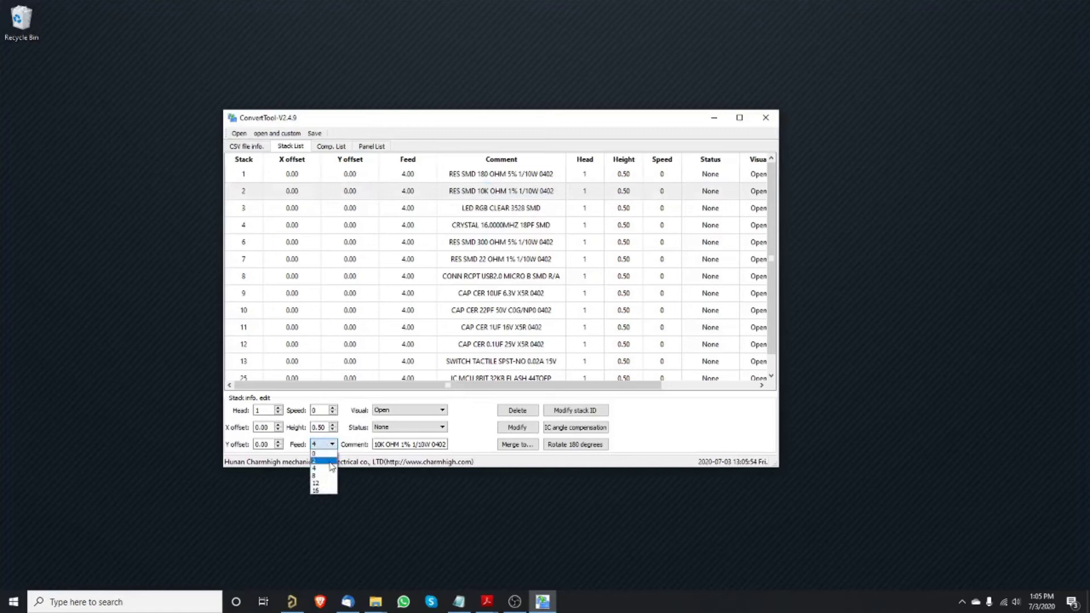
{"action": "left_click", "coordinate": [329, 462]}
{"action": "left_click", "coordinate": [517, 410]}
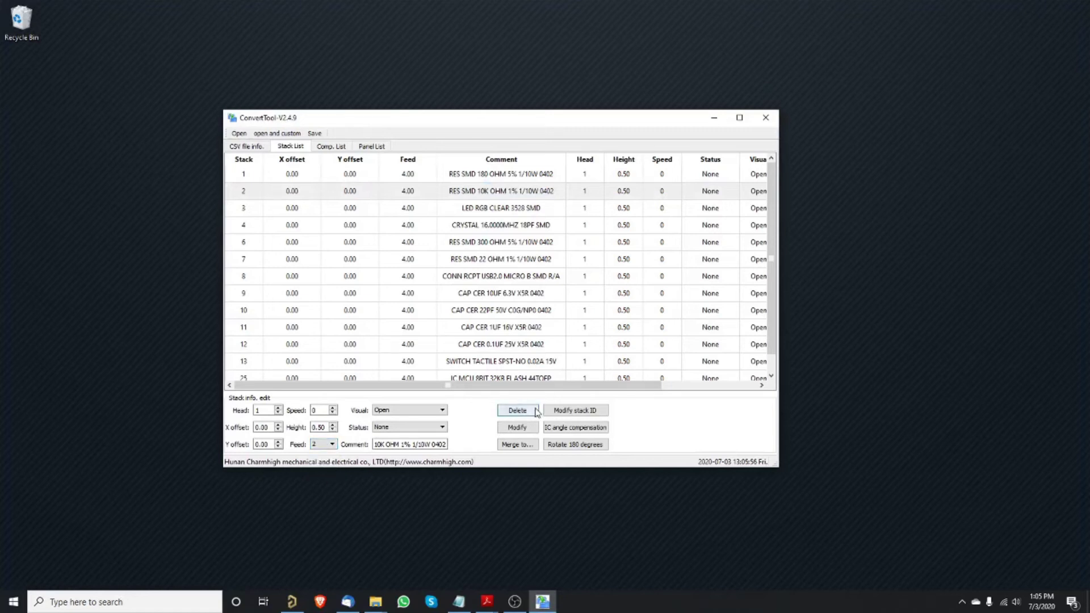
{"action": "left_click", "coordinate": [518, 428]}
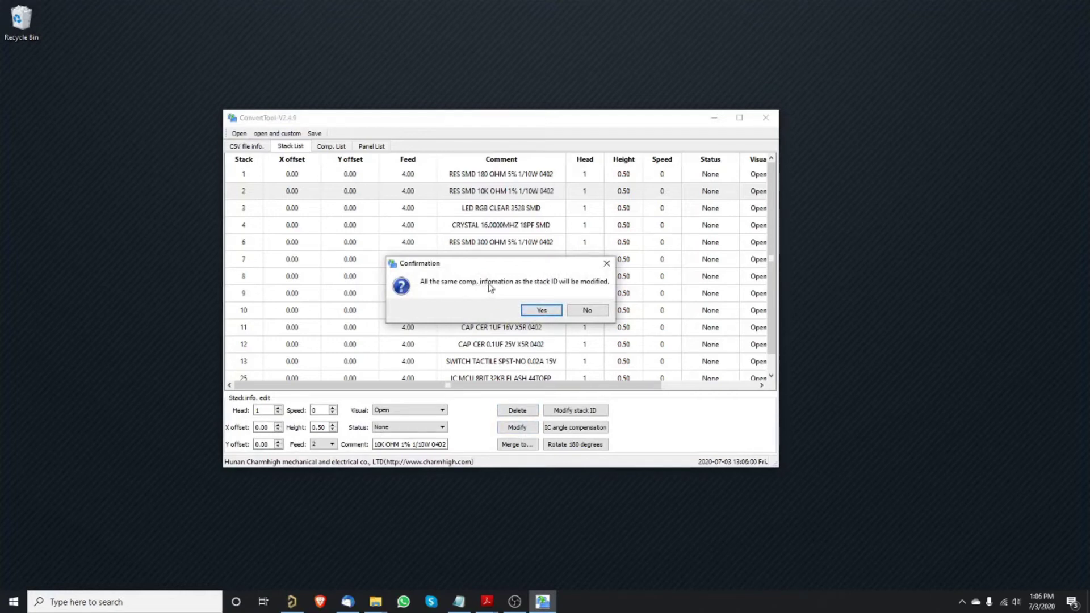
{"action": "left_click", "coordinate": [542, 310]}
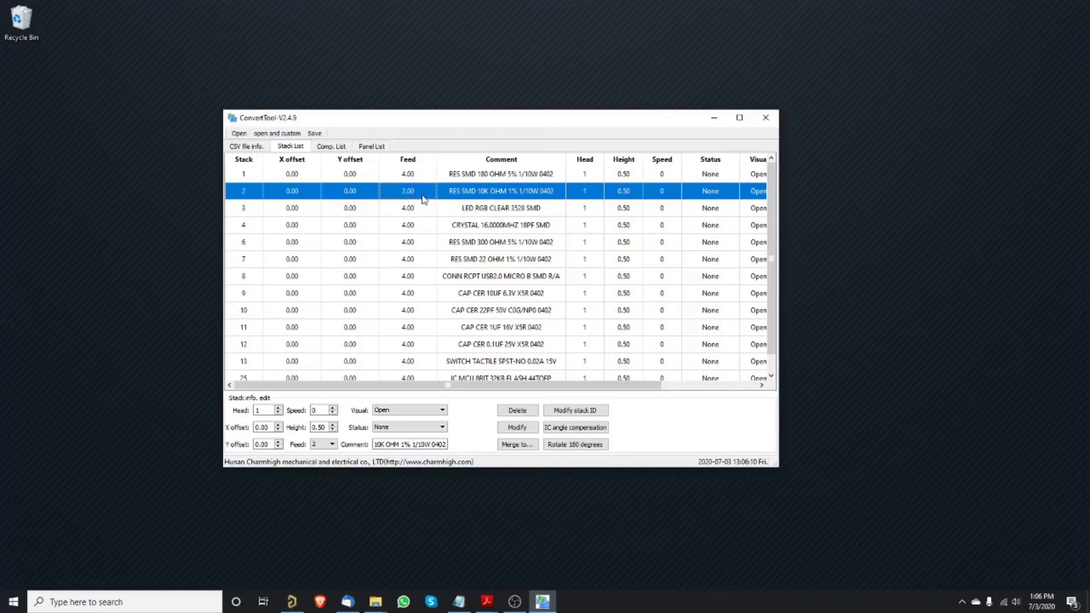
{"action": "scroll", "coordinate": [418, 200], "scroll_direction": "down", "scroll_amount": 1}
{"action": "scroll", "coordinate": [402, 222], "scroll_direction": "up", "scroll_amount": 1}
{"action": "left_click", "coordinate": [321, 258]}
{"action": "left_click", "coordinate": [328, 276]}
{"action": "left_click", "coordinate": [310, 191]}
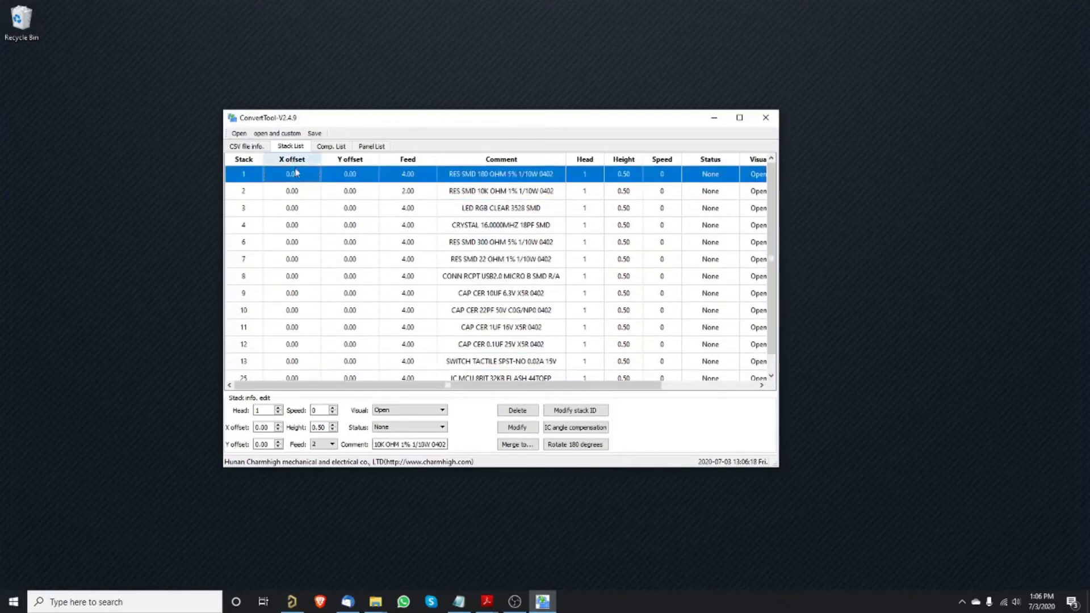
{"action": "left_click", "coordinate": [292, 174]}
{"action": "scroll", "coordinate": [305, 219], "scroll_direction": "down", "scroll_amount": 1}
{"action": "scroll", "coordinate": [304, 219], "scroll_direction": "up", "scroll_amount": 1}
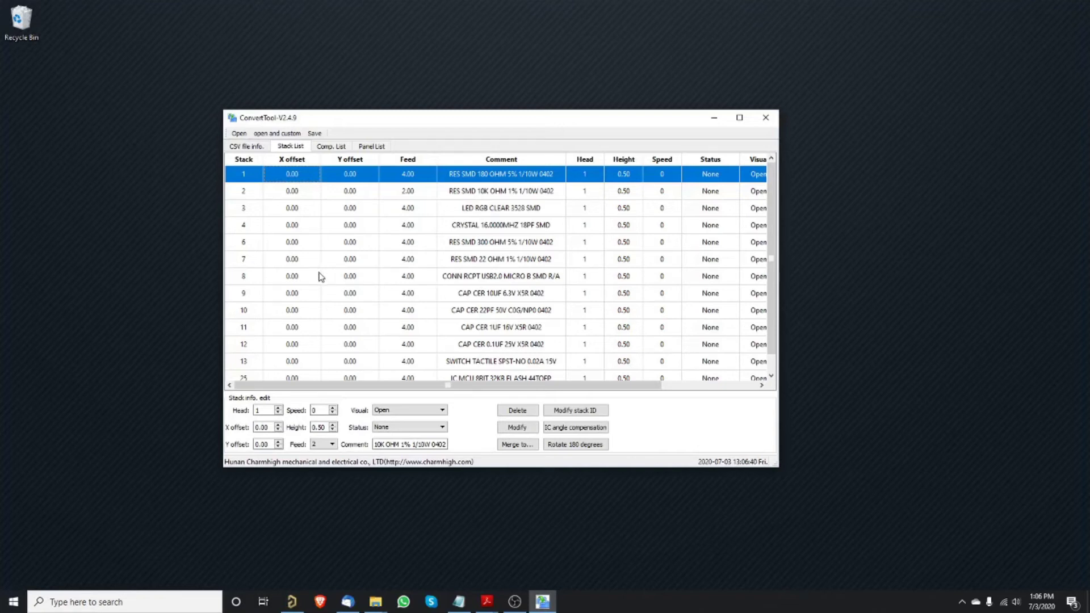
{"action": "left_click_drag", "start_coordinate": [307, 182], "coordinate": [324, 376]}
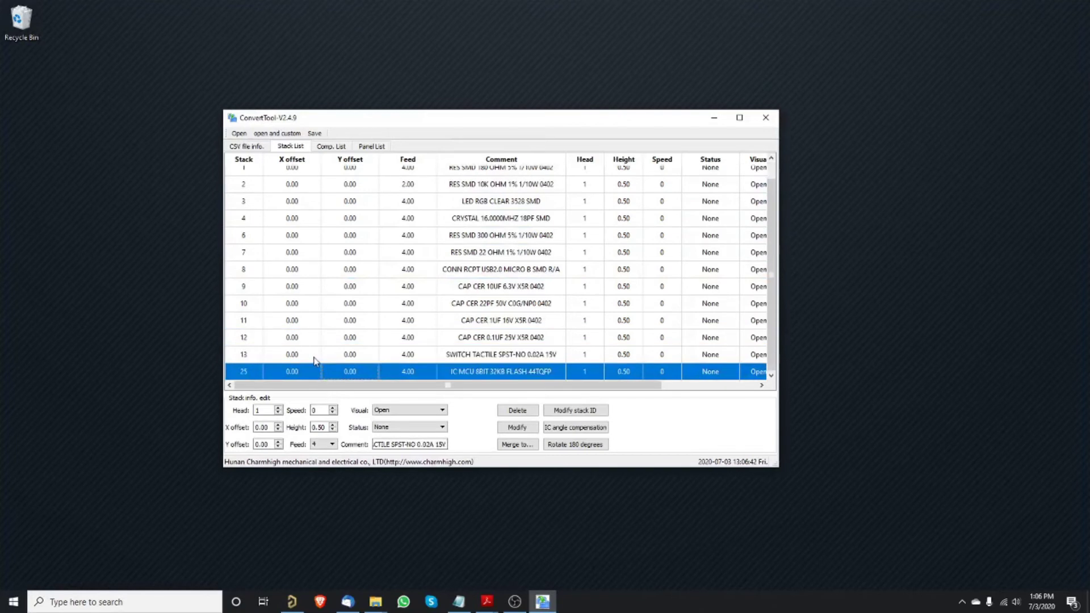
{"action": "scroll", "coordinate": [316, 364], "scroll_direction": "up", "scroll_amount": 1}
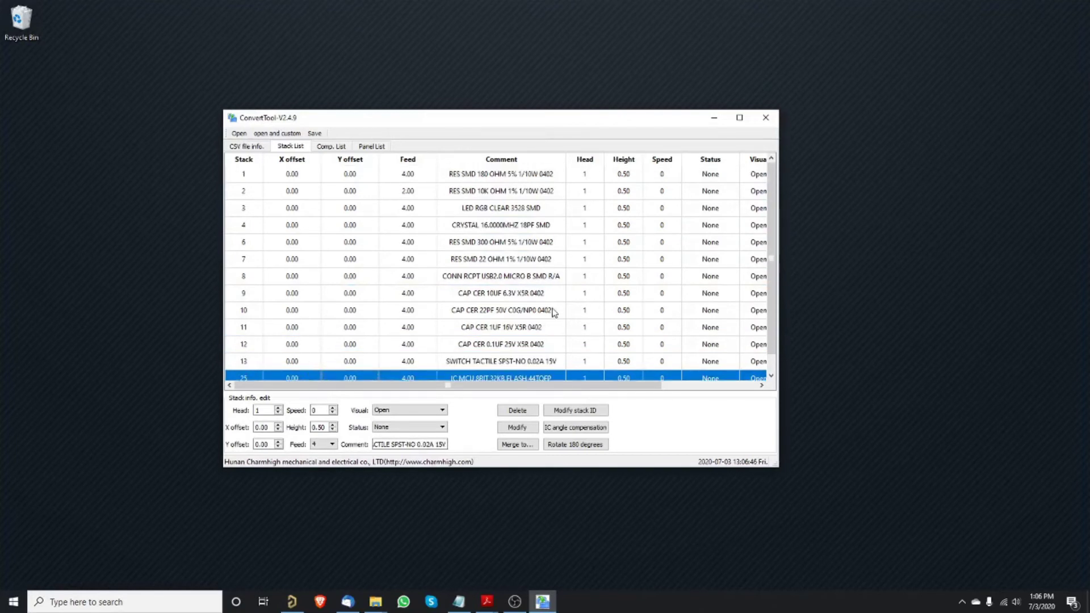
Browse the stack rows, ending on the 10K OHM resistor stack
{"action": "left_click", "coordinate": [661, 174]}
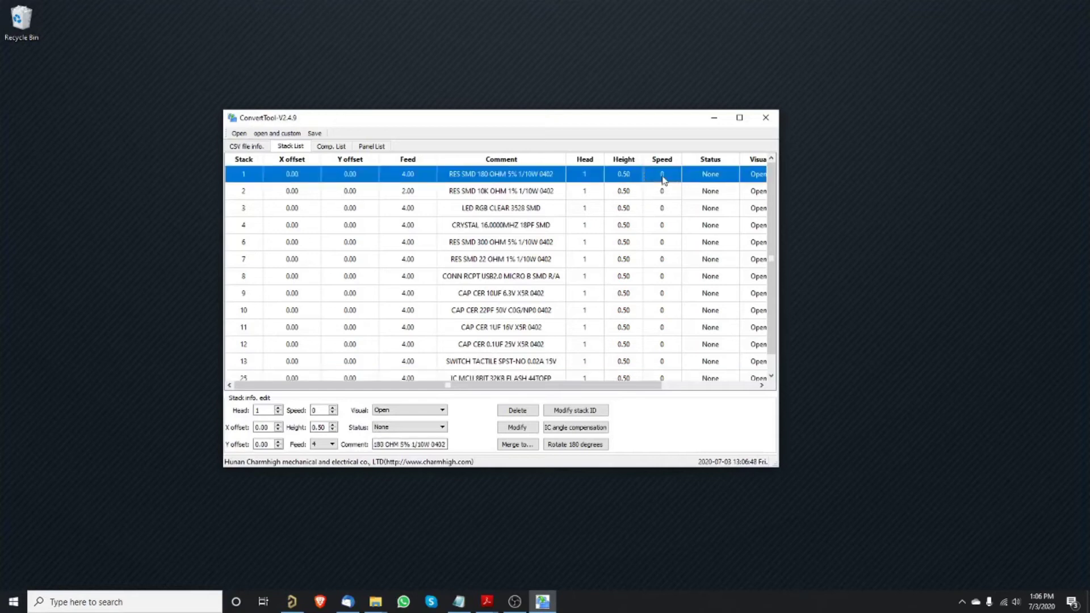
{"action": "left_click", "coordinate": [663, 243]}
{"action": "left_click", "coordinate": [670, 311]}
{"action": "left_click", "coordinate": [669, 244]}
{"action": "left_click", "coordinate": [668, 208]}
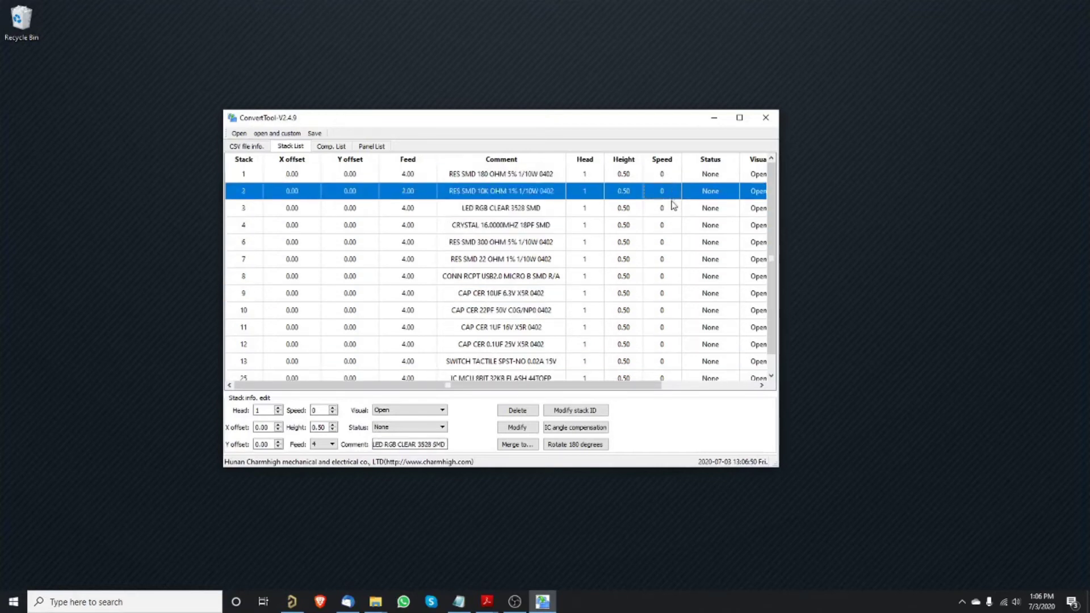
{"action": "left_click", "coordinate": [668, 194]}
{"action": "scroll", "coordinate": [641, 300], "scroll_direction": "down", "scroll_amount": 1}
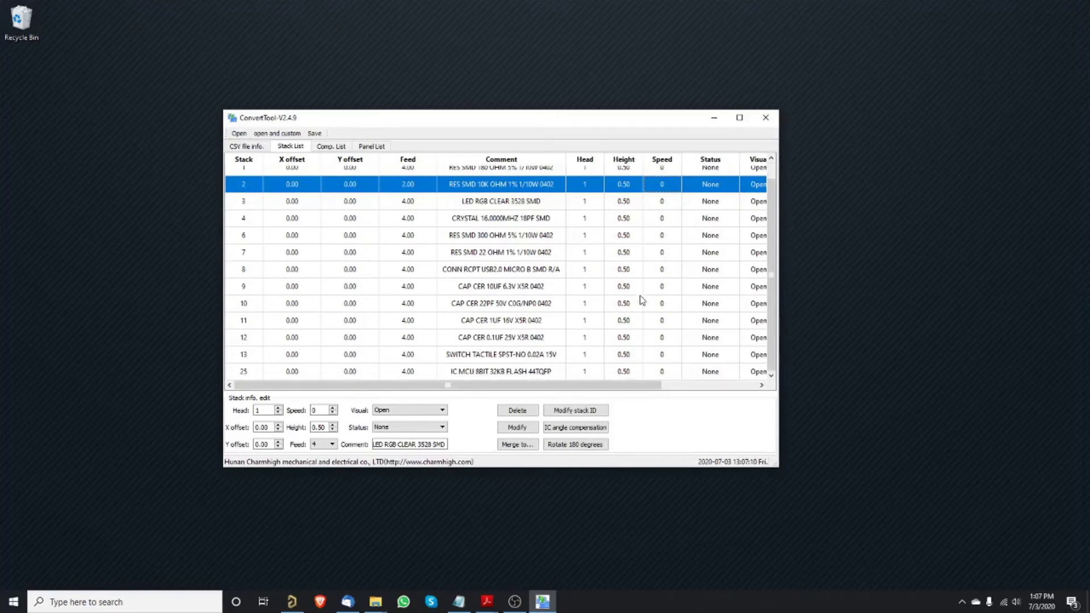
Set the IC MCU 8BIT 32KB FLASH 44TQFP stack 25 speed to 60 and confirm
{"action": "left_click", "coordinate": [673, 374]}
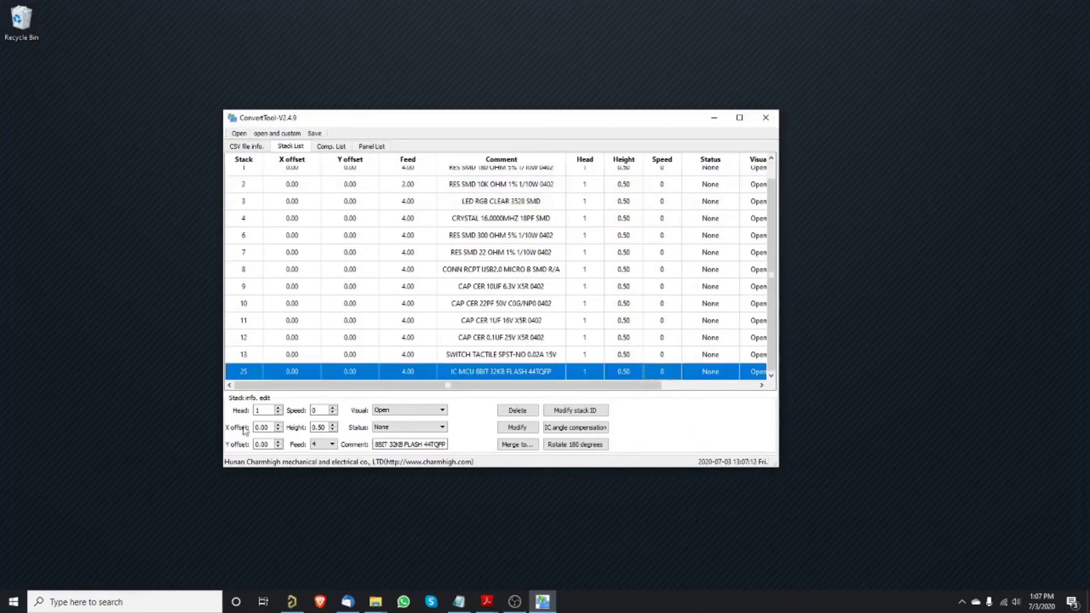
{"action": "left_click", "coordinate": [323, 412]}
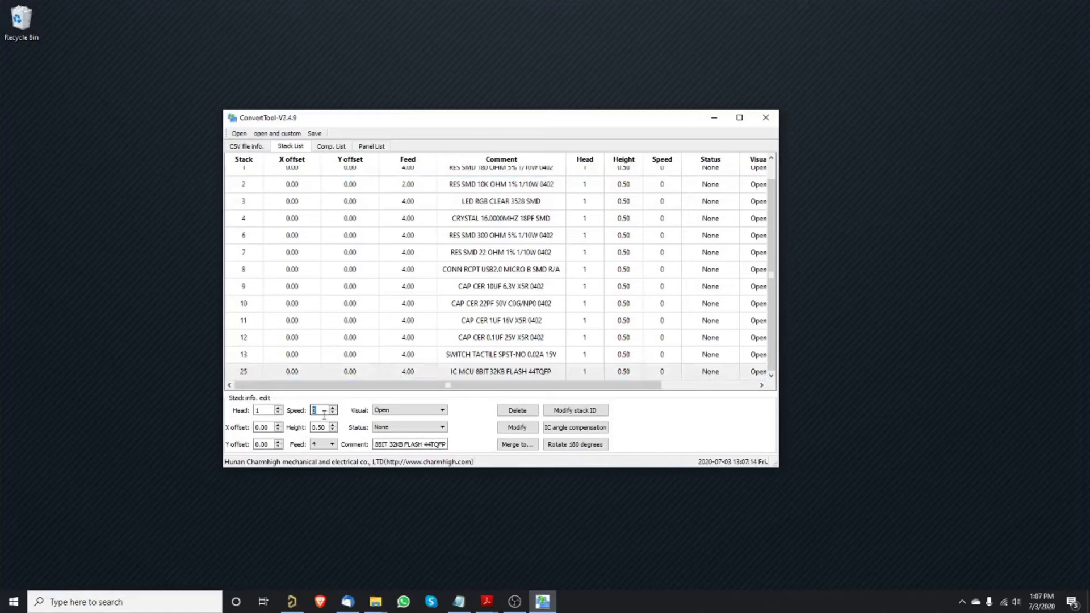
{"action": "left_click", "coordinate": [516, 426]}
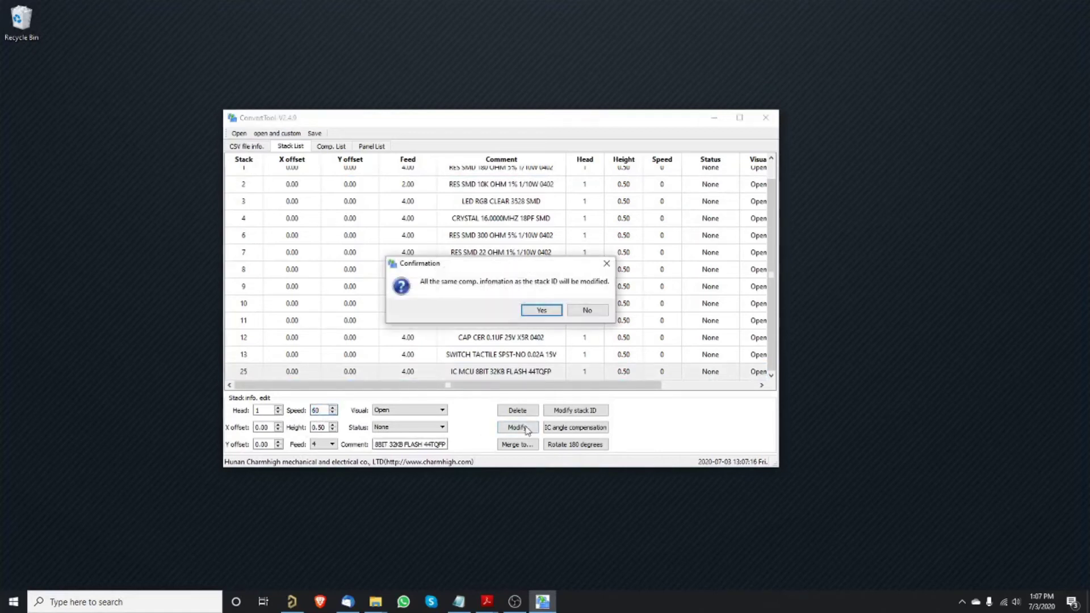
{"action": "left_click", "coordinate": [541, 310]}
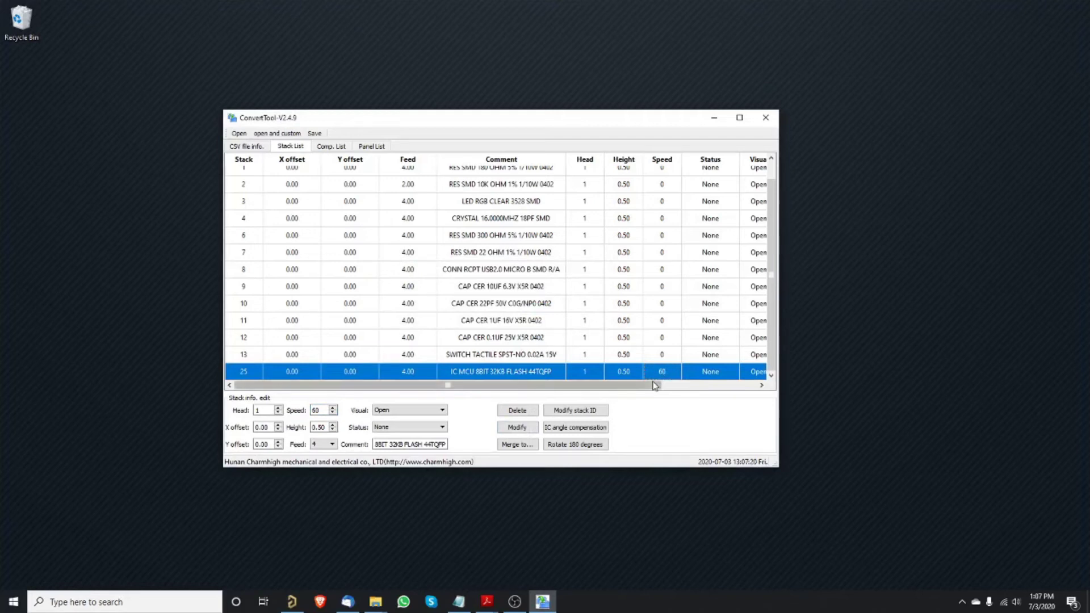
{"action": "left_click_drag", "start_coordinate": [654, 386], "coordinate": [748, 400]}
{"action": "left_click", "coordinate": [400, 427]}
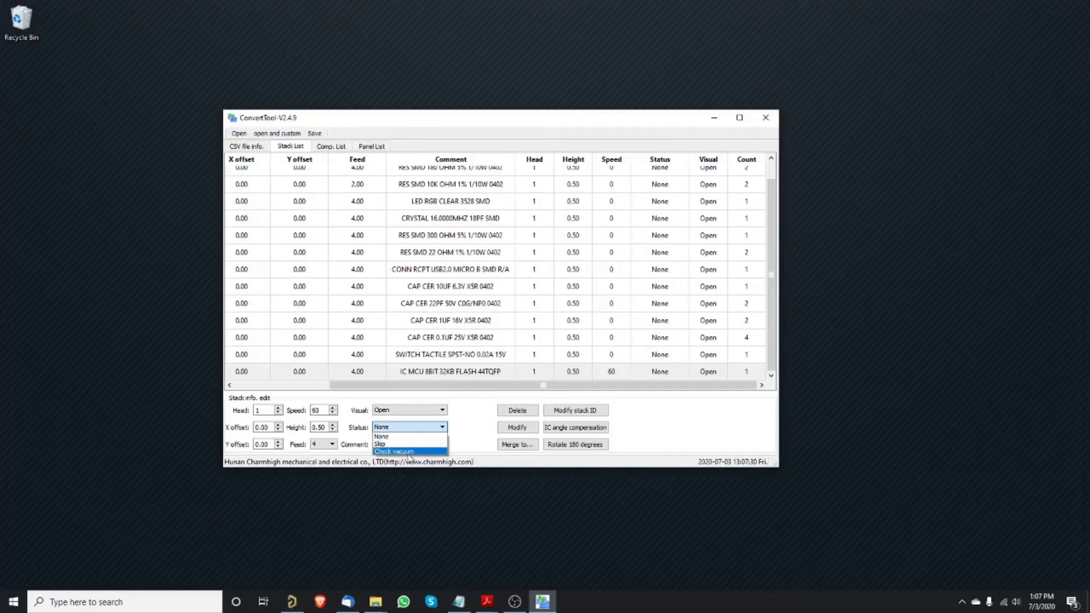
{"action": "left_click", "coordinate": [478, 443]}
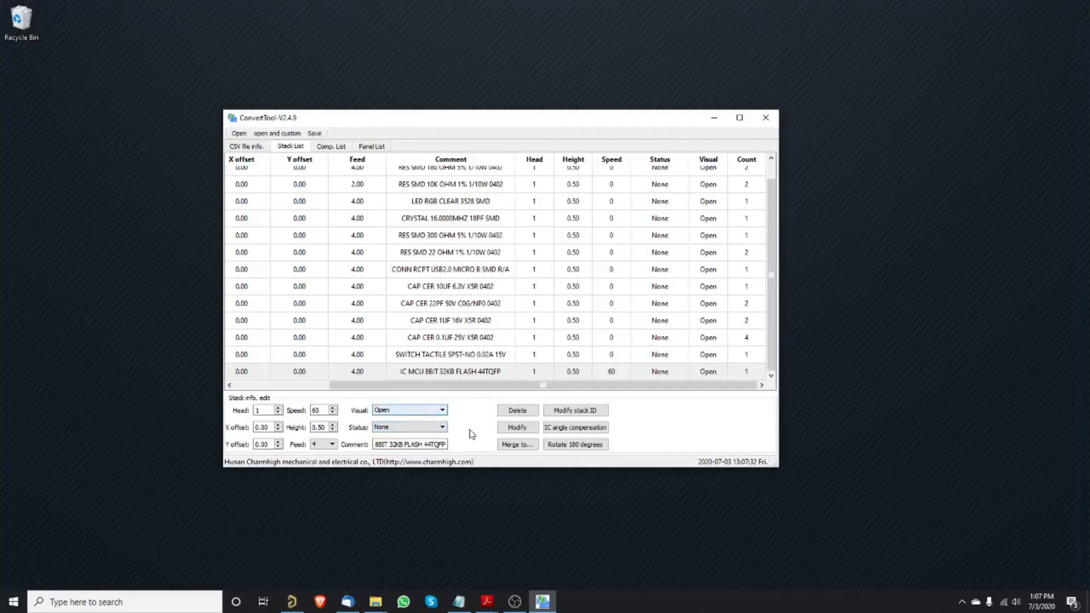
{"action": "left_click", "coordinate": [414, 416]}
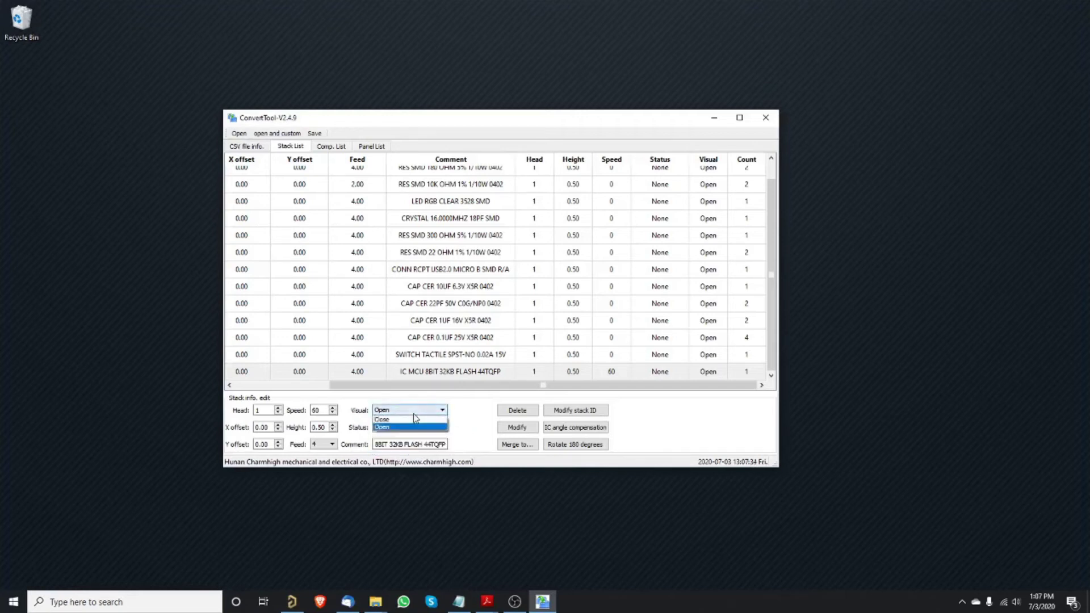
{"action": "left_click", "coordinate": [465, 418]}
{"action": "left_click", "coordinate": [458, 377]}
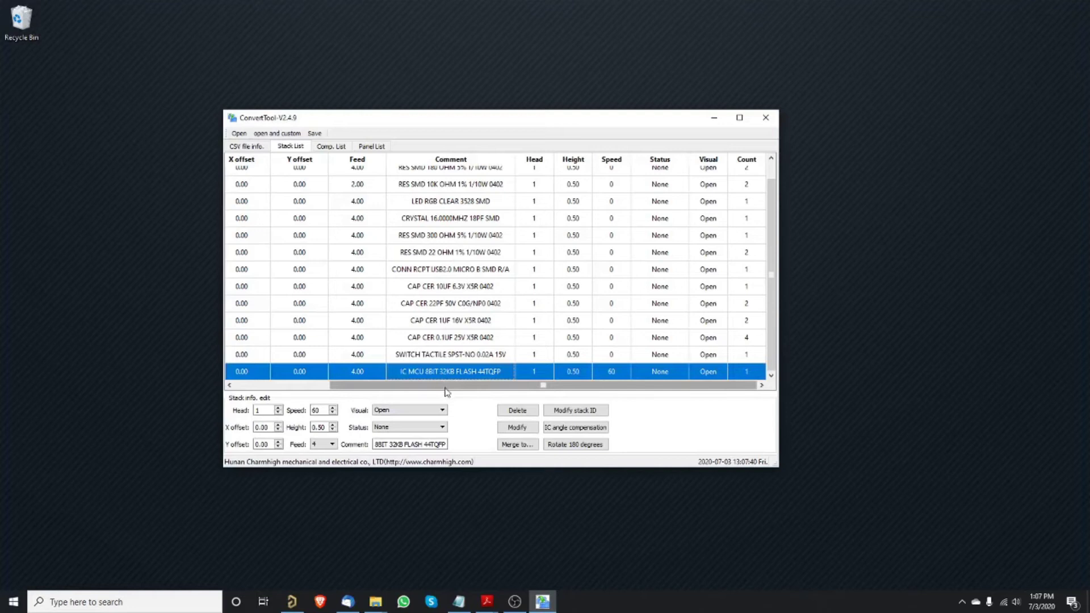
{"action": "left_click_drag", "start_coordinate": [424, 387], "coordinate": [329, 389]}
{"action": "scroll", "coordinate": [325, 348], "scroll_direction": "up", "scroll_amount": 1}
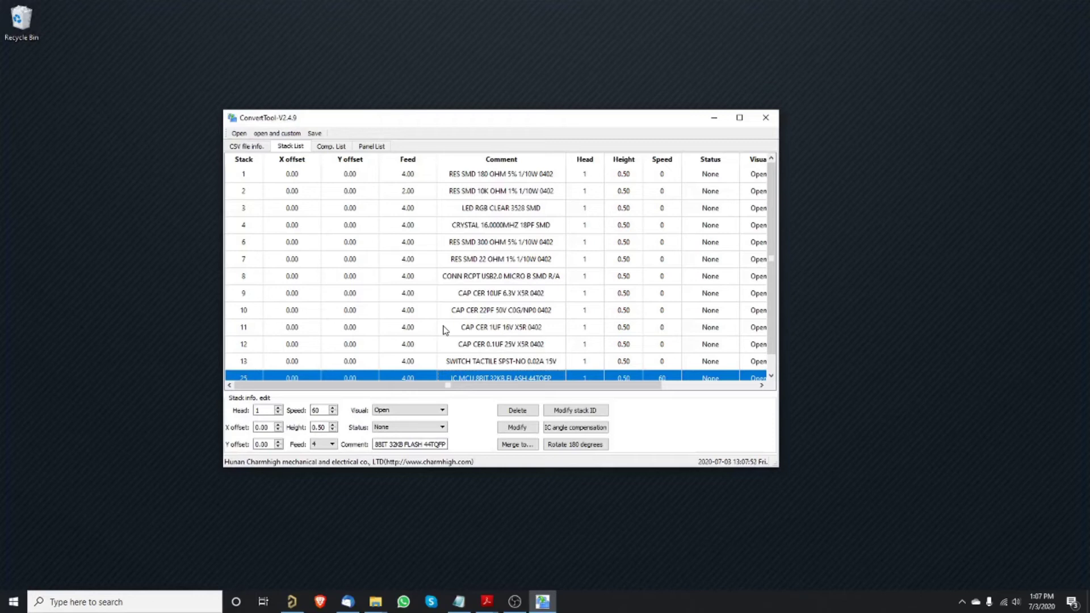
Browse the stack list from stack 1 down to the IC MCU stack 25
{"action": "left_click", "coordinate": [525, 178]}
{"action": "left_click", "coordinate": [526, 195]}
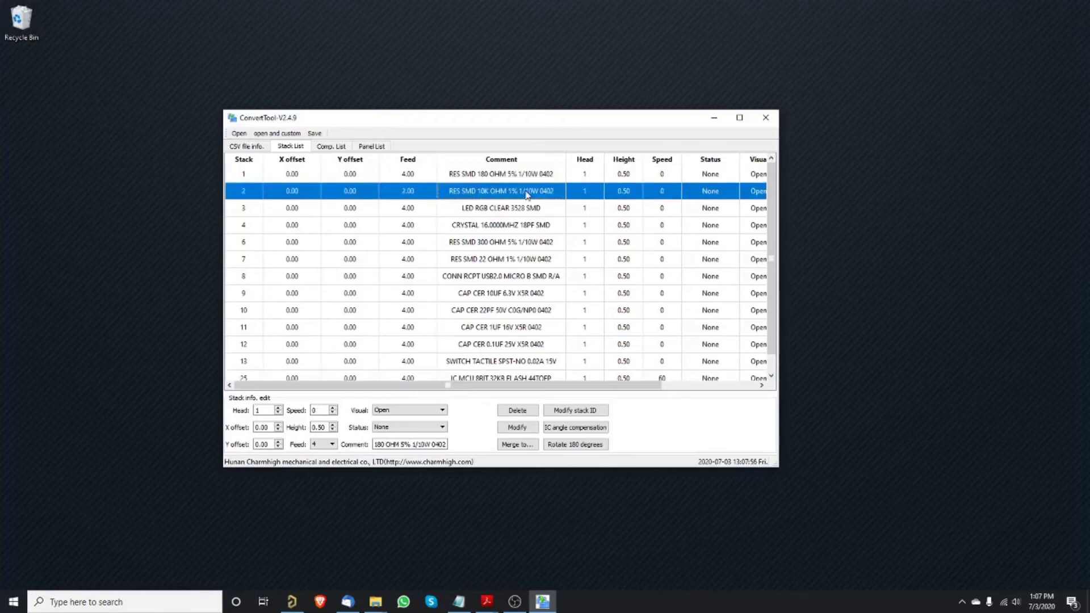
{"action": "left_click", "coordinate": [591, 176]}
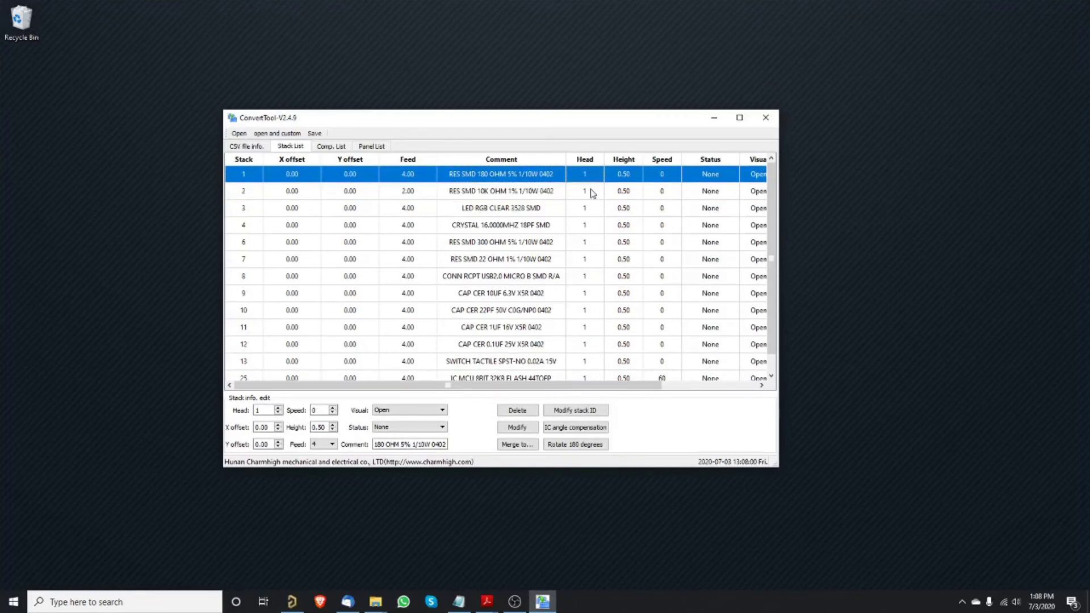
{"action": "left_click", "coordinate": [588, 227]}
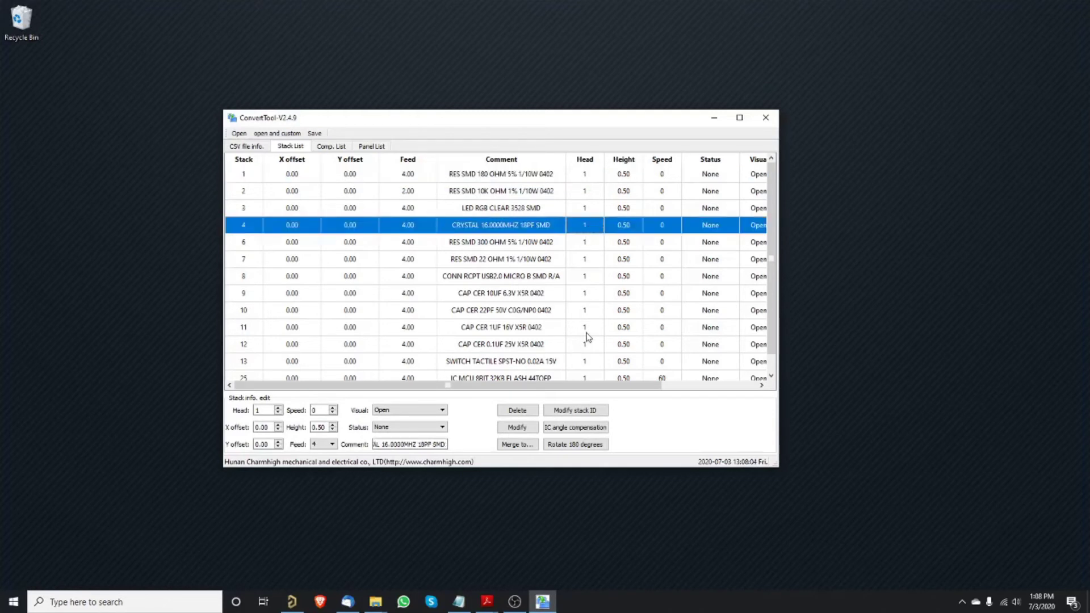
{"action": "left_click", "coordinate": [588, 281]}
{"action": "scroll", "coordinate": [587, 312], "scroll_direction": "down", "scroll_amount": 1}
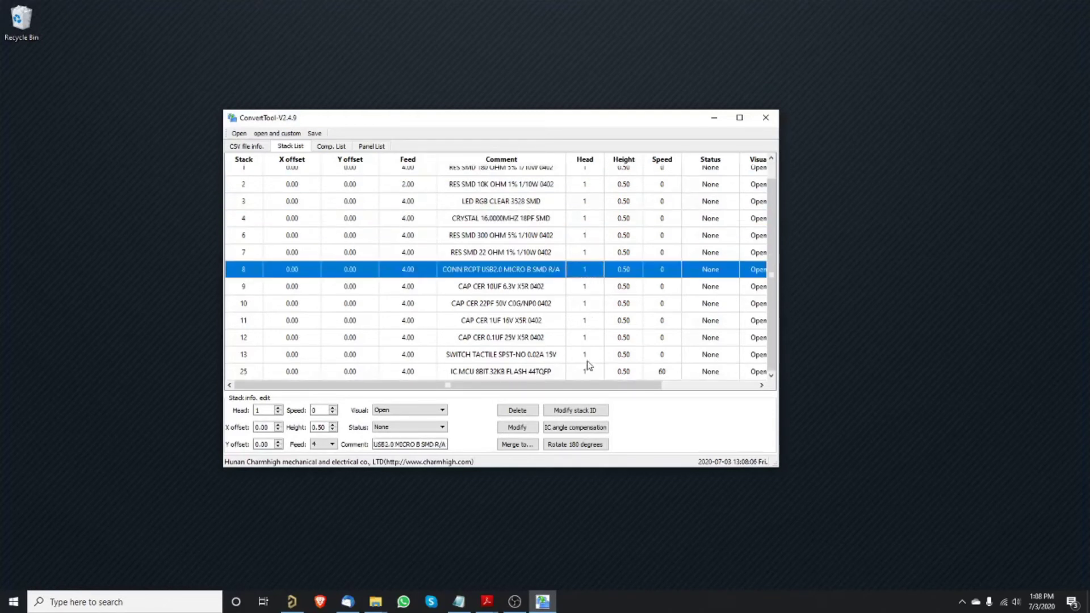
{"action": "left_click", "coordinate": [586, 357]}
{"action": "left_click", "coordinate": [591, 375]}
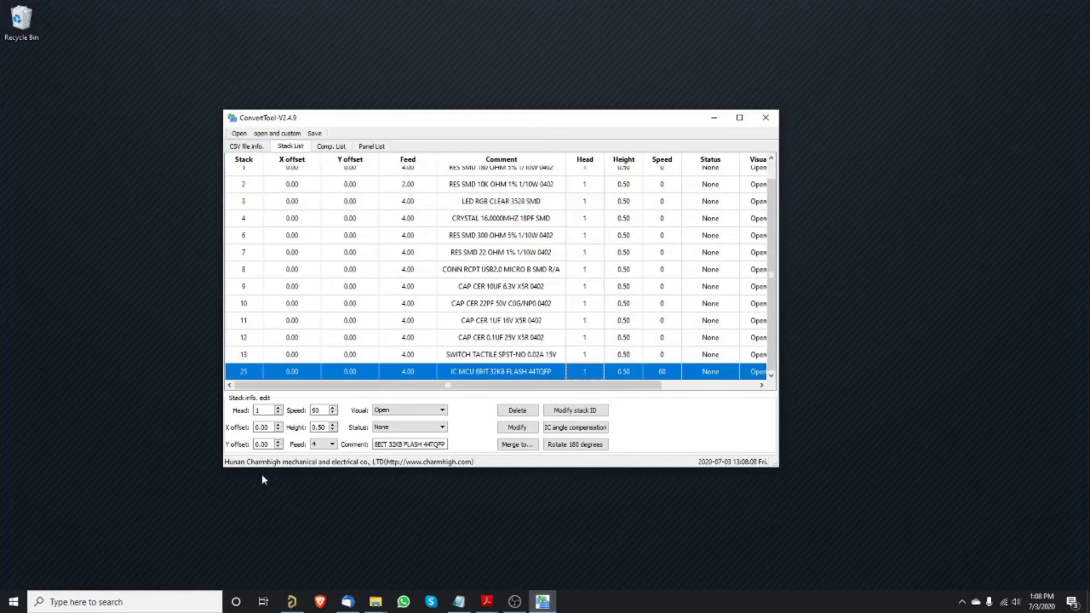
Assign stack 25 to head 2, confirm the change, and show the Comp. List
{"action": "double_click", "coordinate": [272, 410]}
{"action": "type", "text": "2"}
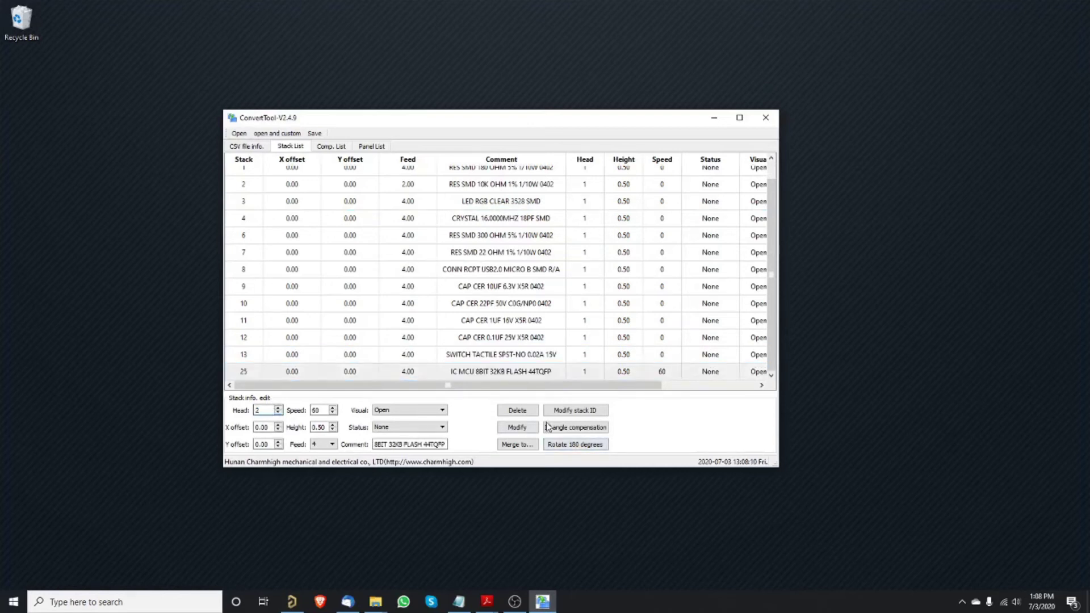
{"action": "left_click", "coordinate": [517, 427]}
{"action": "left_click", "coordinate": [540, 311]}
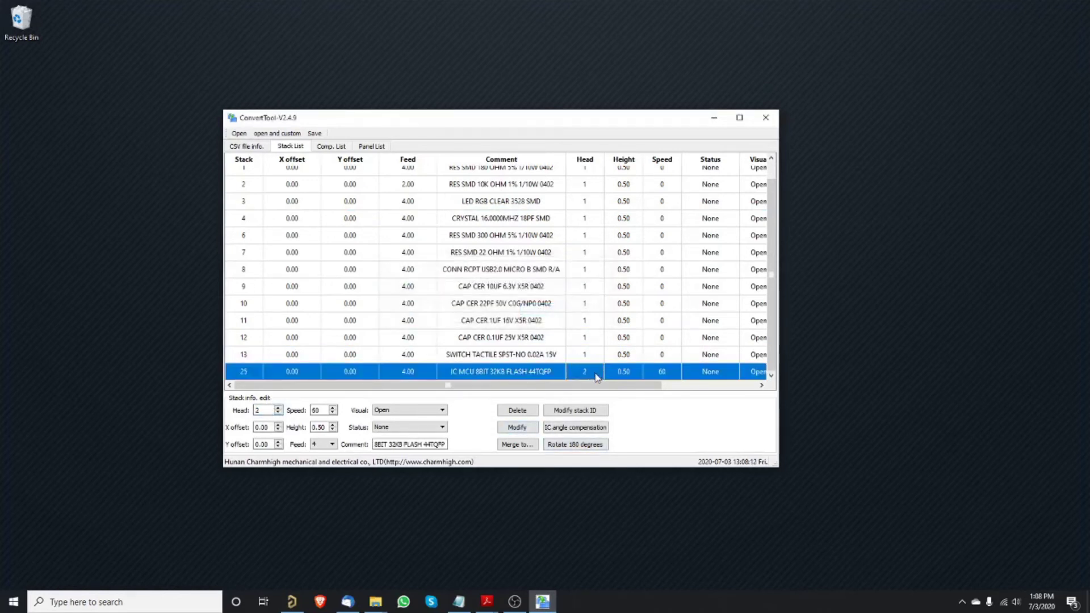
{"action": "scroll", "coordinate": [595, 372], "scroll_direction": "up", "scroll_amount": 1}
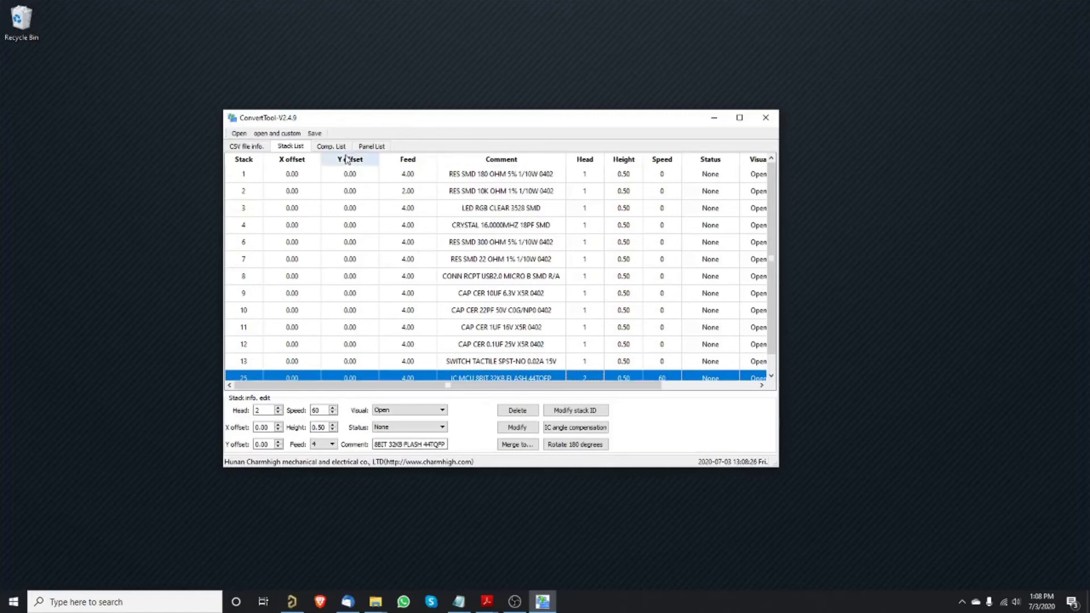
{"action": "left_click", "coordinate": [331, 147]}
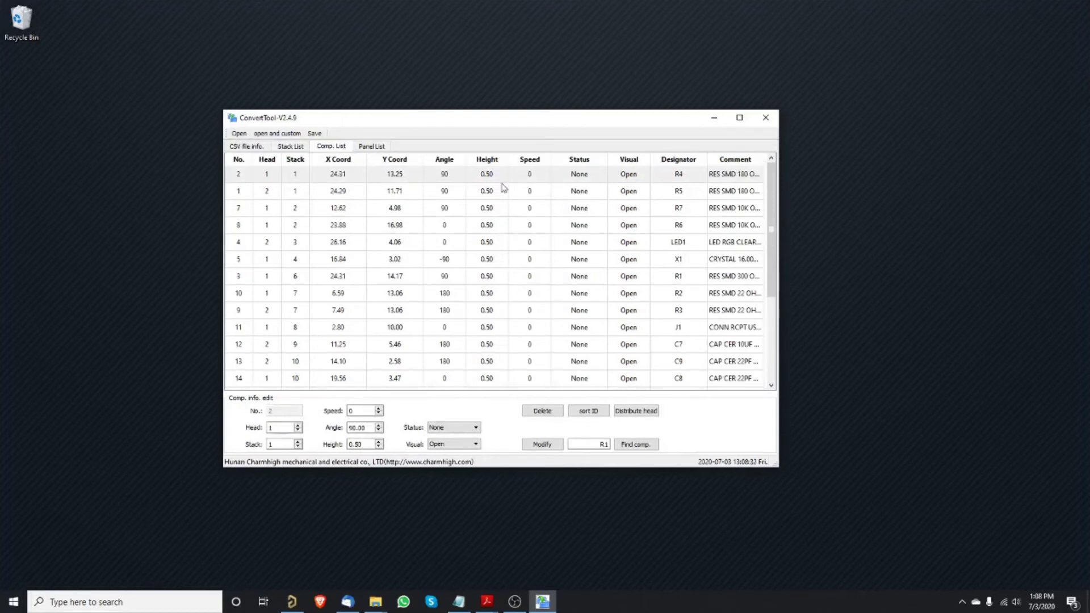
{"action": "left_click", "coordinate": [458, 175]}
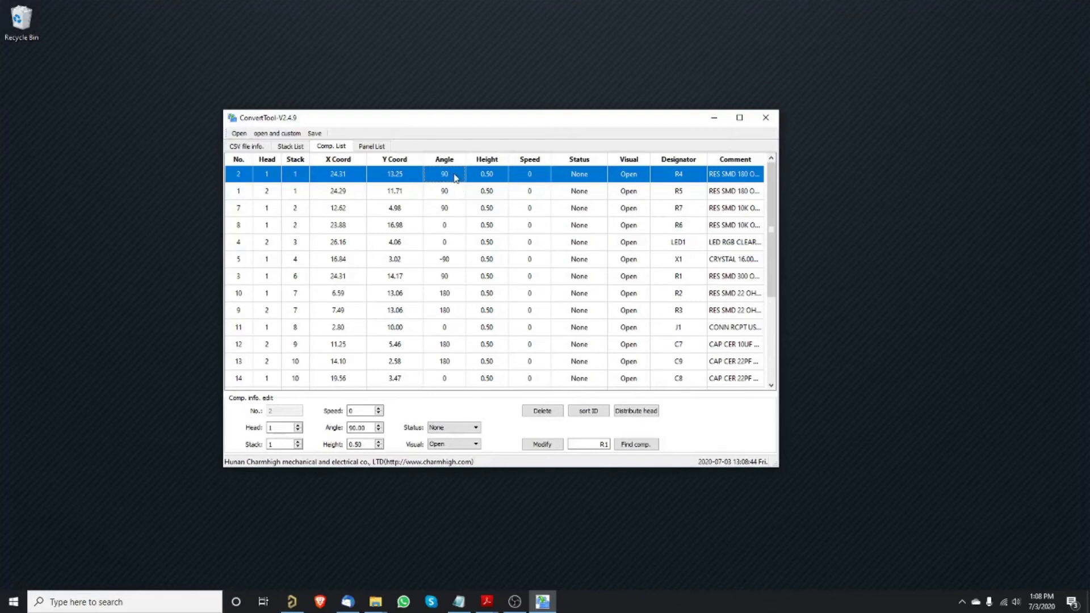
{"action": "left_click", "coordinate": [245, 146]}
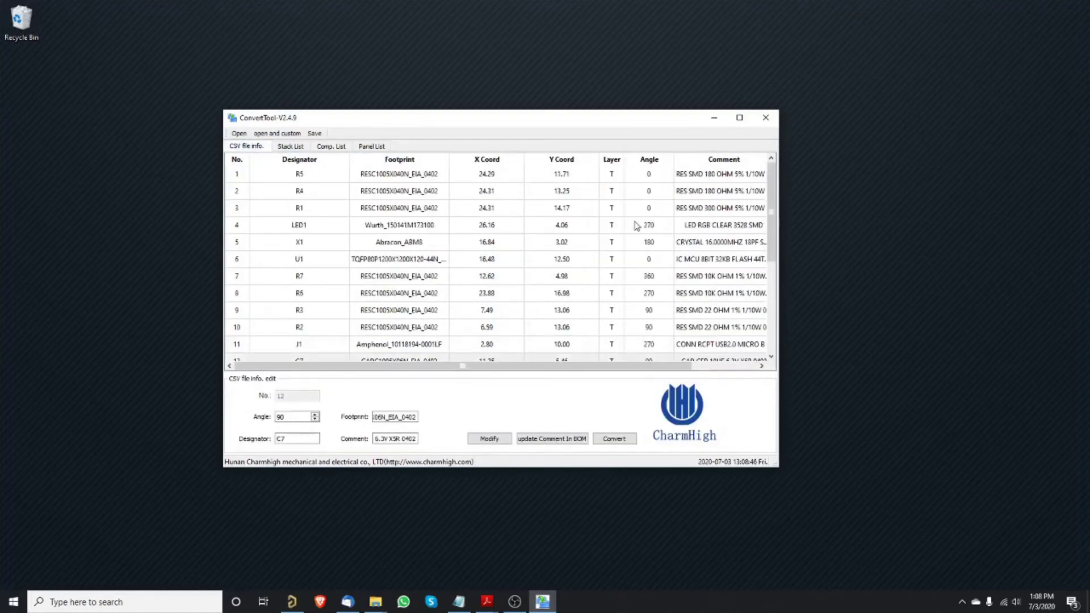
{"action": "left_click", "coordinate": [653, 177]}
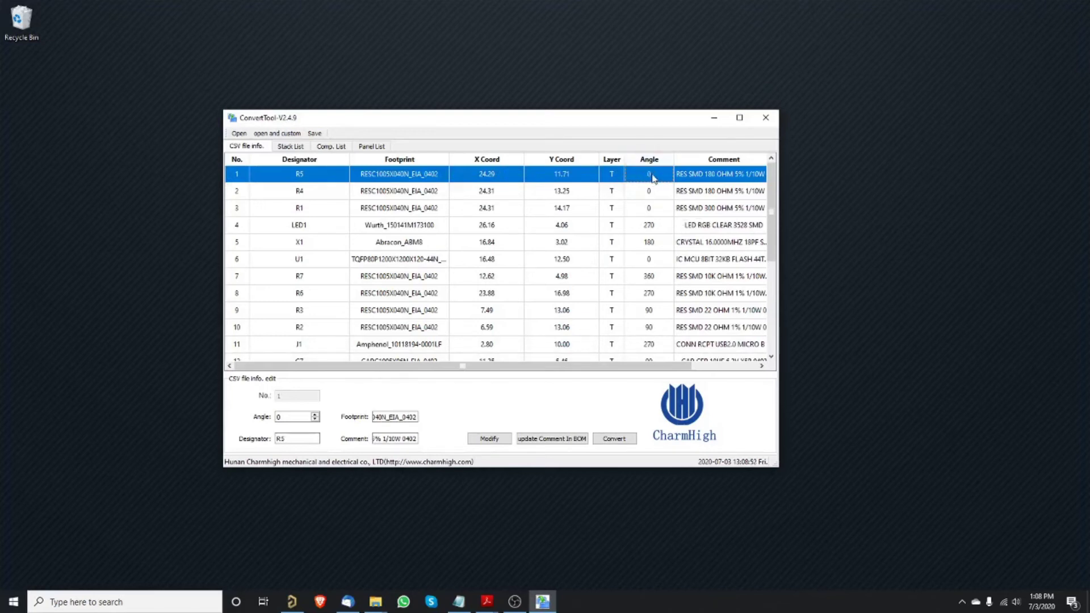
{"action": "left_click", "coordinate": [338, 147]}
{"action": "left_click", "coordinate": [691, 194]}
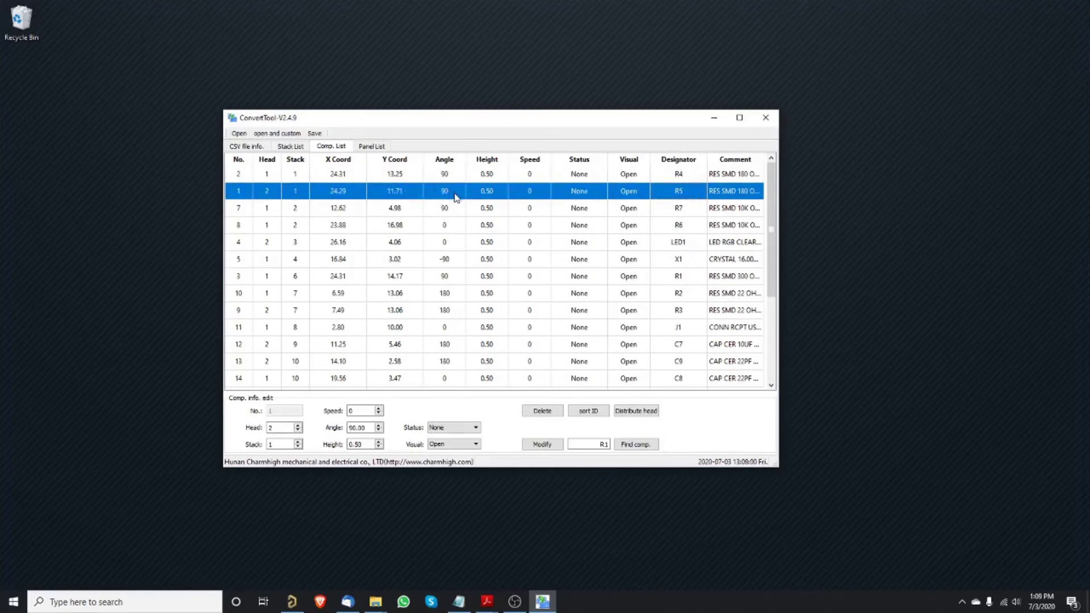
{"action": "scroll", "coordinate": [431, 328], "scroll_direction": "down", "scroll_amount": 3}
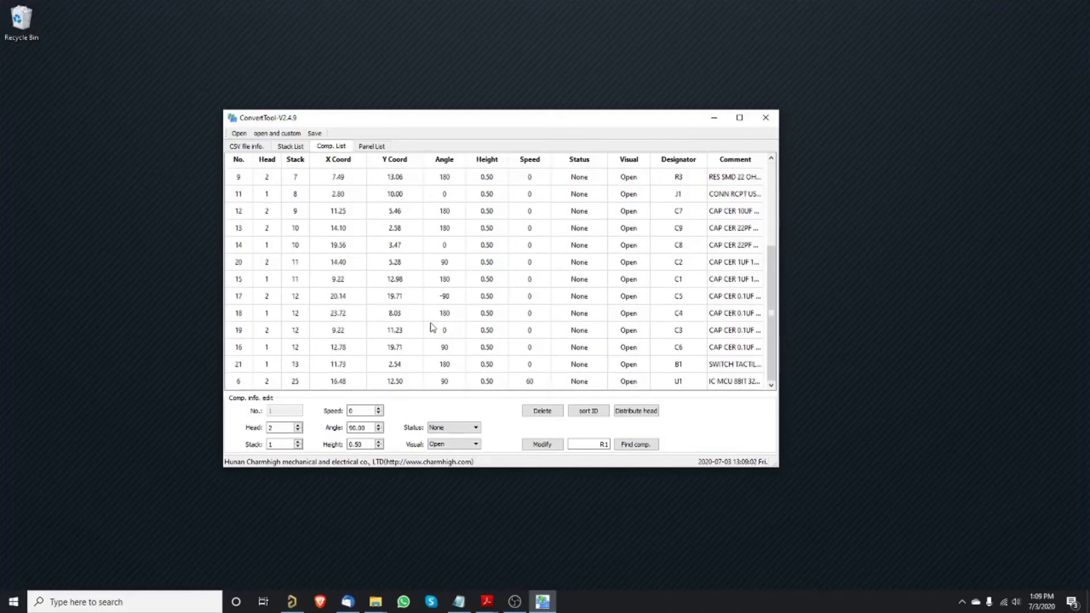
{"action": "scroll", "coordinate": [431, 327], "scroll_direction": "up", "scroll_amount": 3}
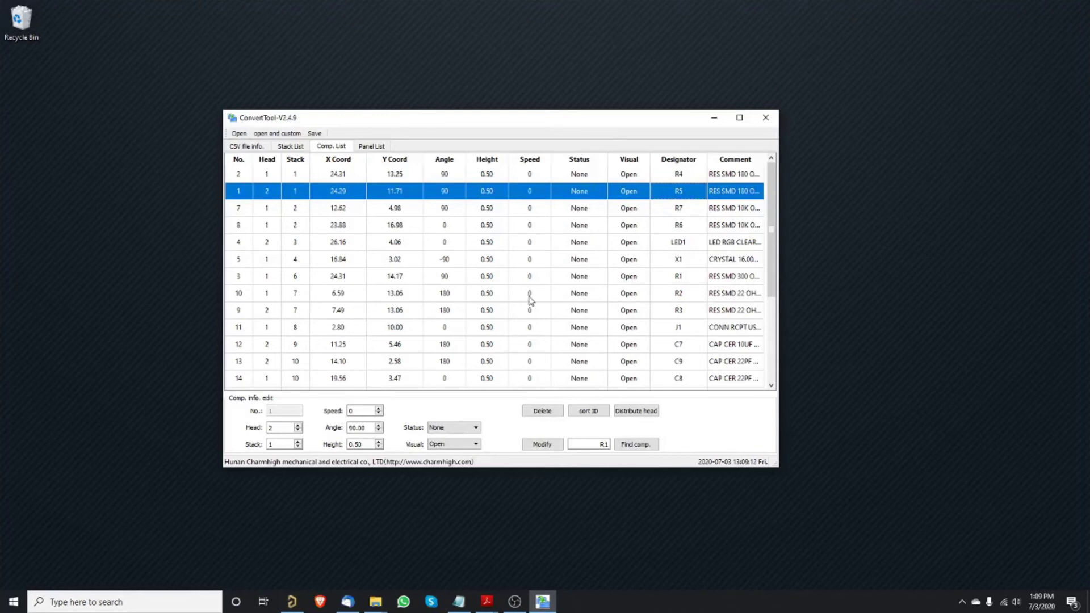
{"action": "left_click_drag", "start_coordinate": [449, 118], "coordinate": [860, 111]}
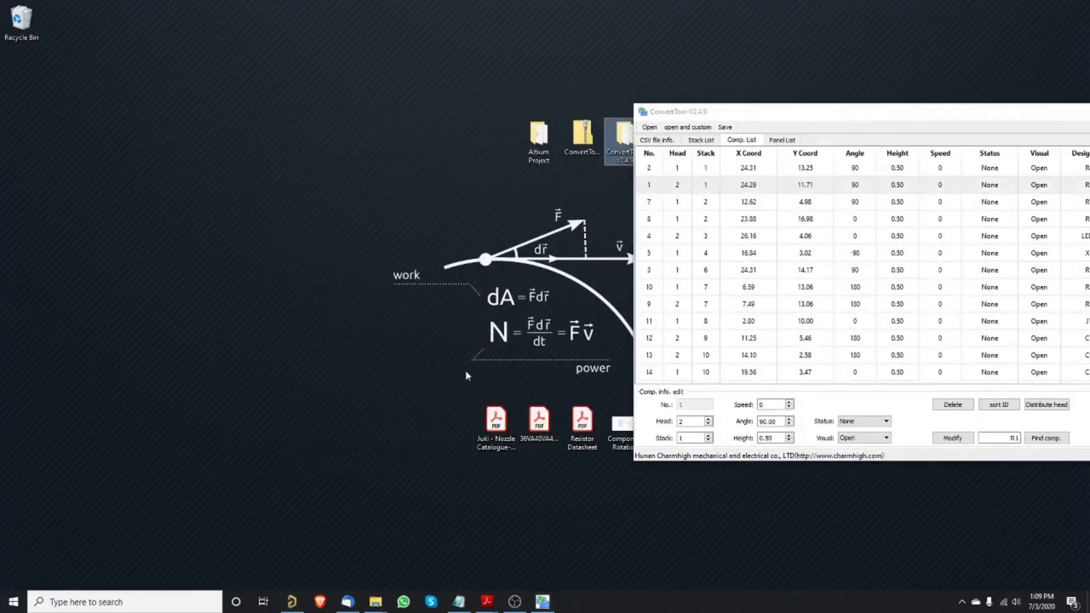
{"action": "double_click", "coordinate": [623, 427]}
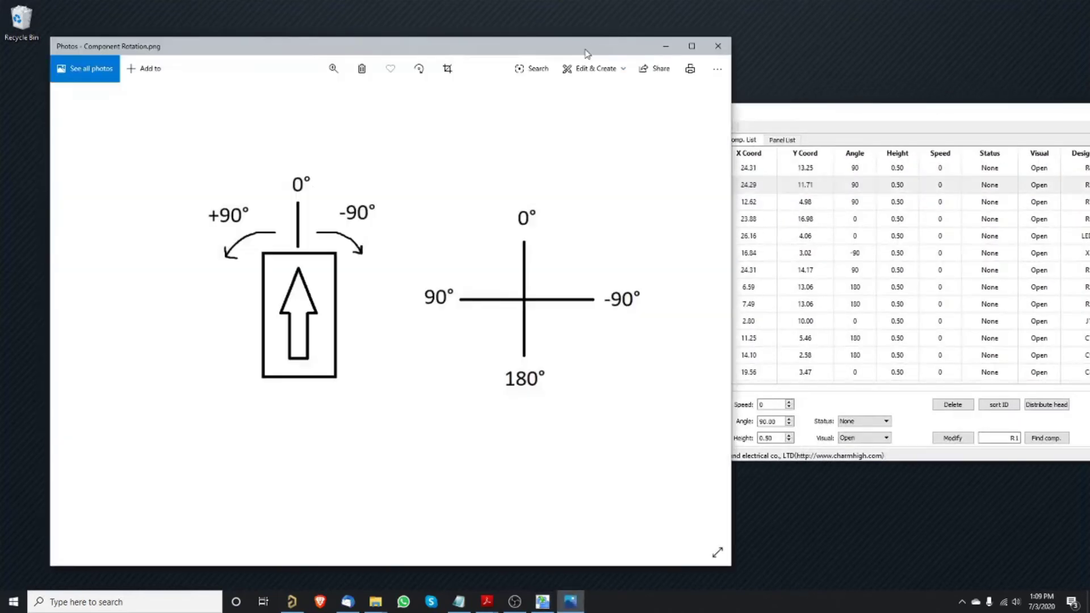
{"action": "left_click_drag", "start_coordinate": [587, 54], "coordinate": [592, 85]}
{"action": "mouse_move", "coordinate": [486, 598]}
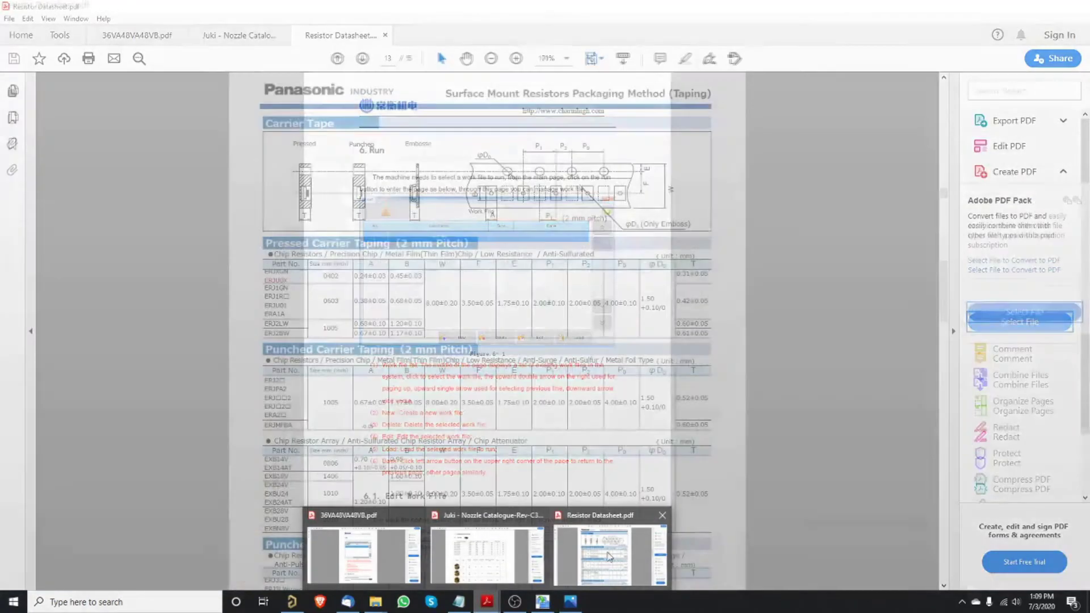
{"action": "left_click", "coordinate": [605, 551]}
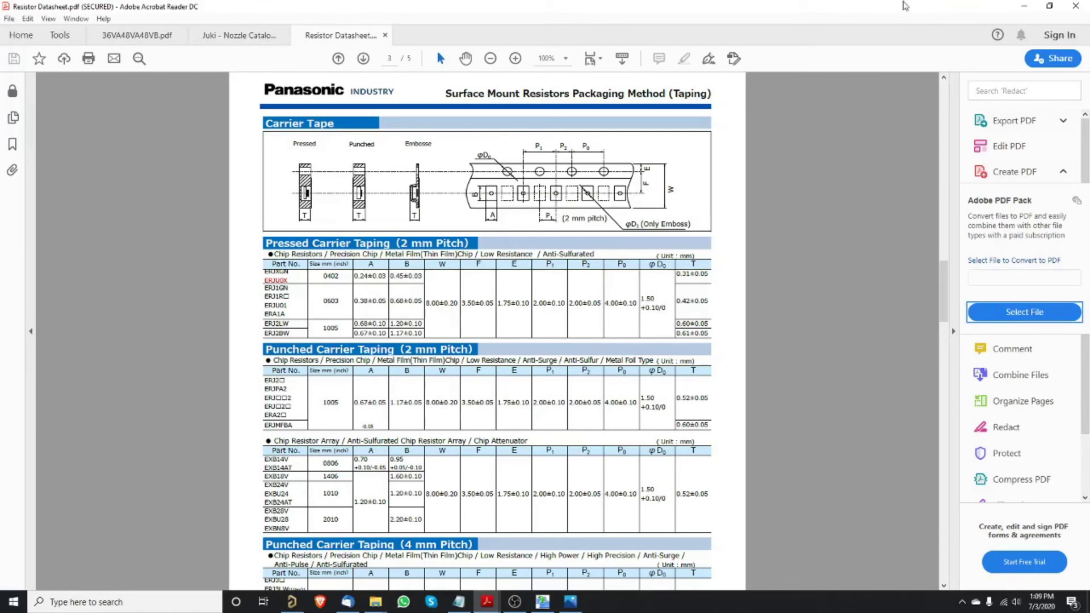
{"action": "double_click", "coordinate": [905, 5]}
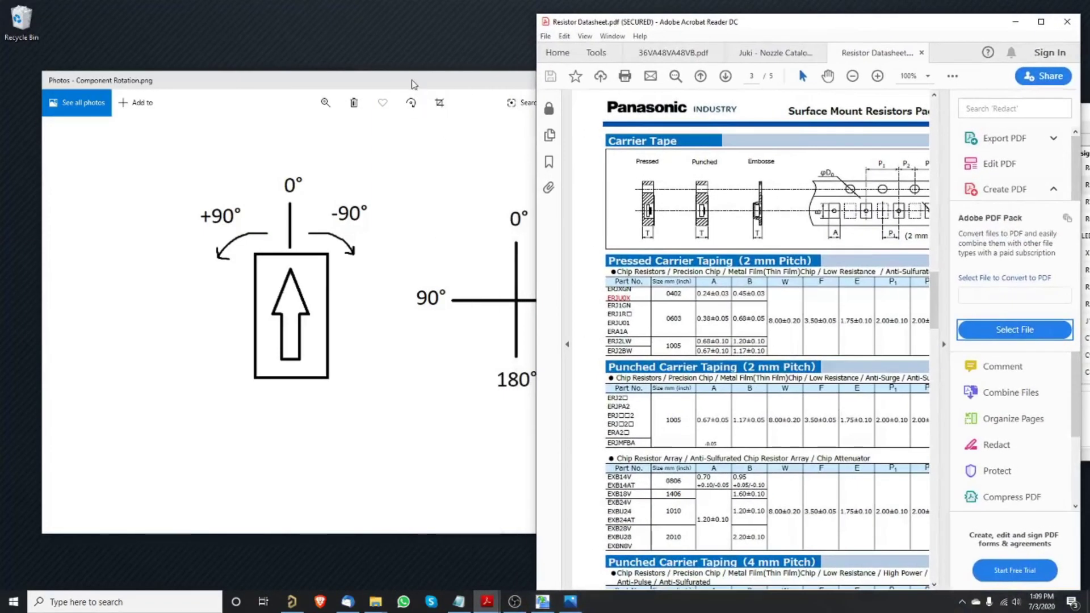
{"action": "left_click_drag", "start_coordinate": [380, 83], "coordinate": [355, 82]}
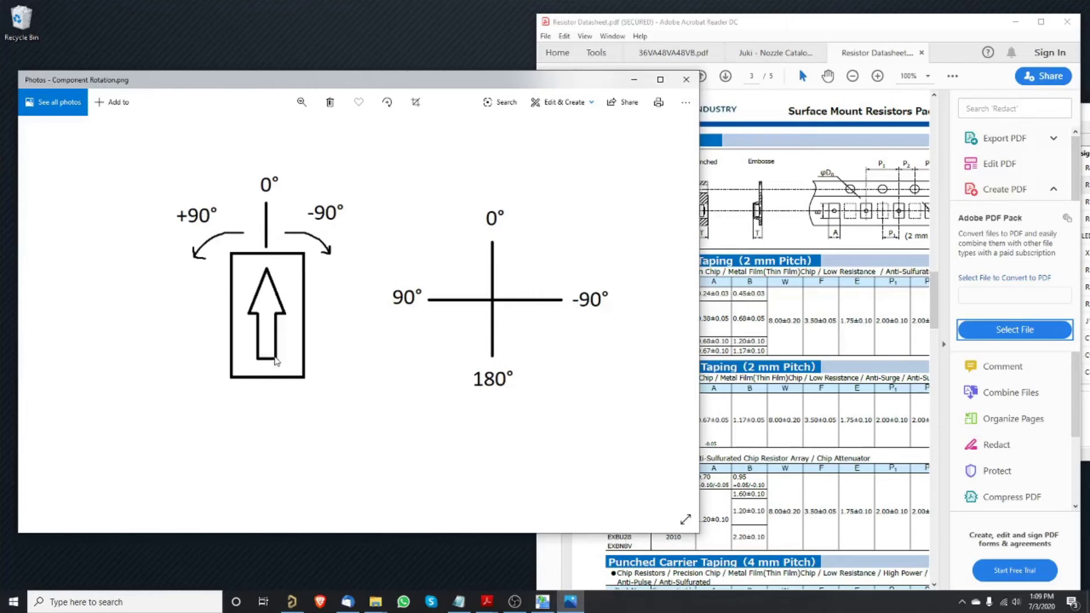
{"action": "left_click", "coordinate": [1015, 22]}
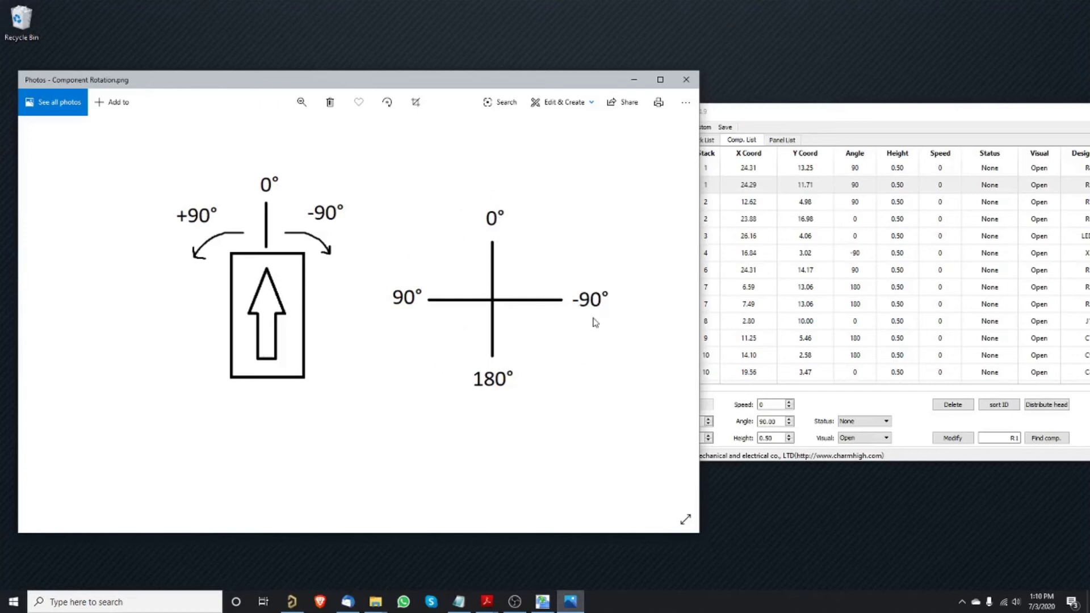
{"action": "left_click_drag", "start_coordinate": [815, 117], "coordinate": [760, 114]}
{"action": "left_click", "coordinate": [641, 83]}
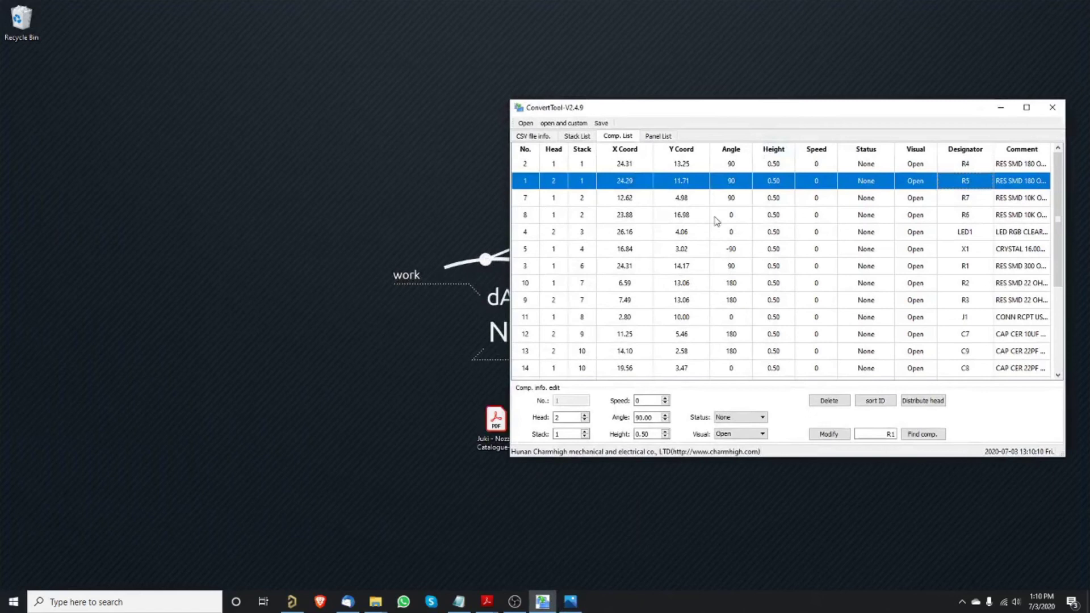
{"action": "left_click", "coordinate": [745, 165]}
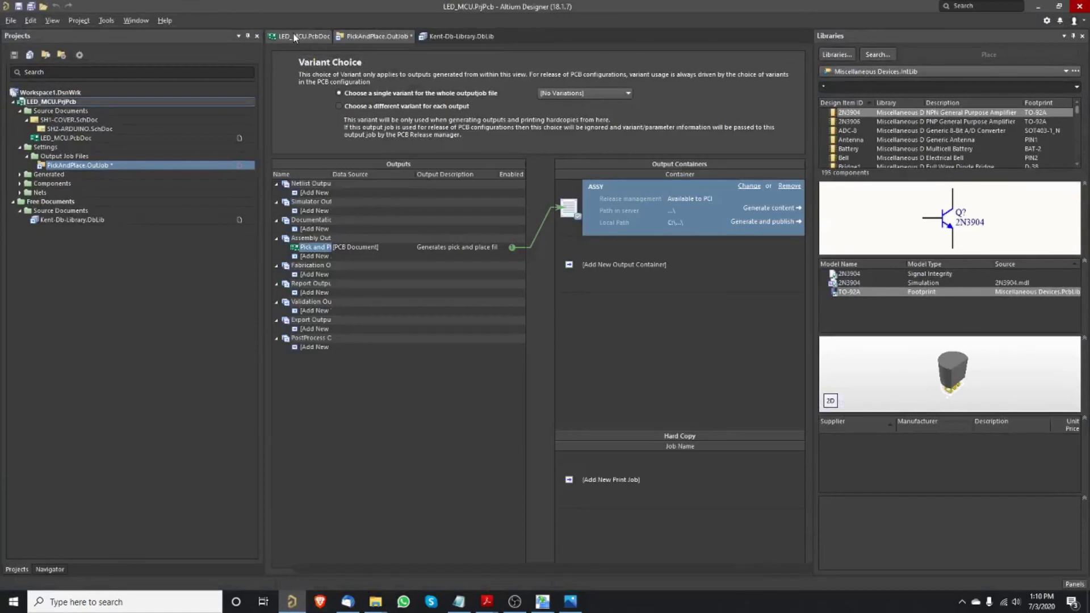
Open the LED_MCU.PcbDoc layout in 2D view and zoom in around U1
{"action": "left_click", "coordinate": [294, 37]}
{"action": "scroll", "coordinate": [602, 259], "scroll_direction": "up", "scroll_amount": 3, "text": "ctrl"}
{"action": "key", "text": "2"}
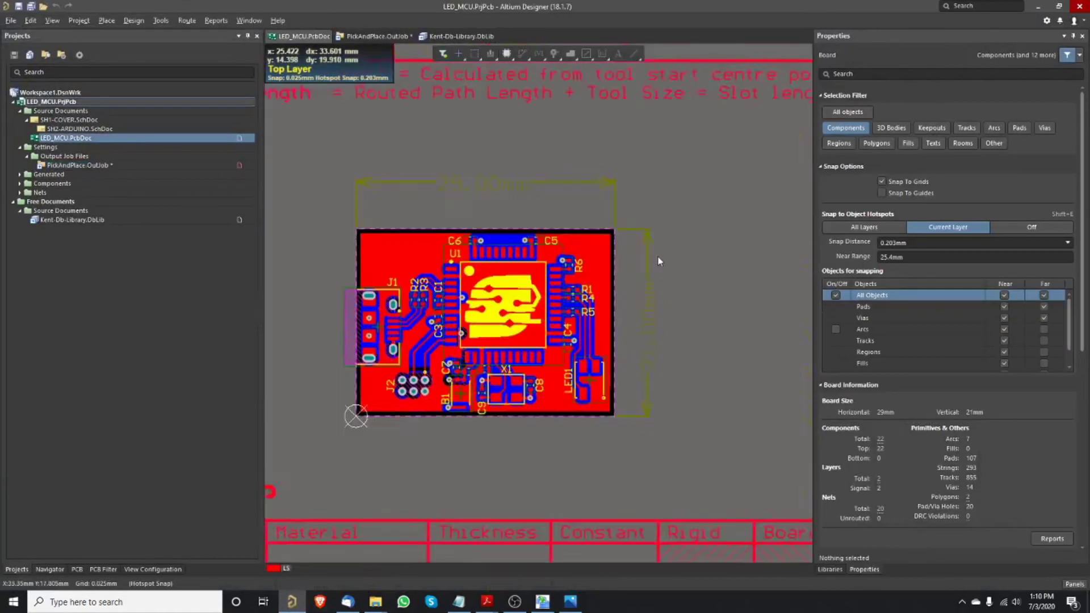
{"action": "scroll", "coordinate": [592, 291], "scroll_direction": "up", "scroll_amount": 3, "text": "ctrl"}
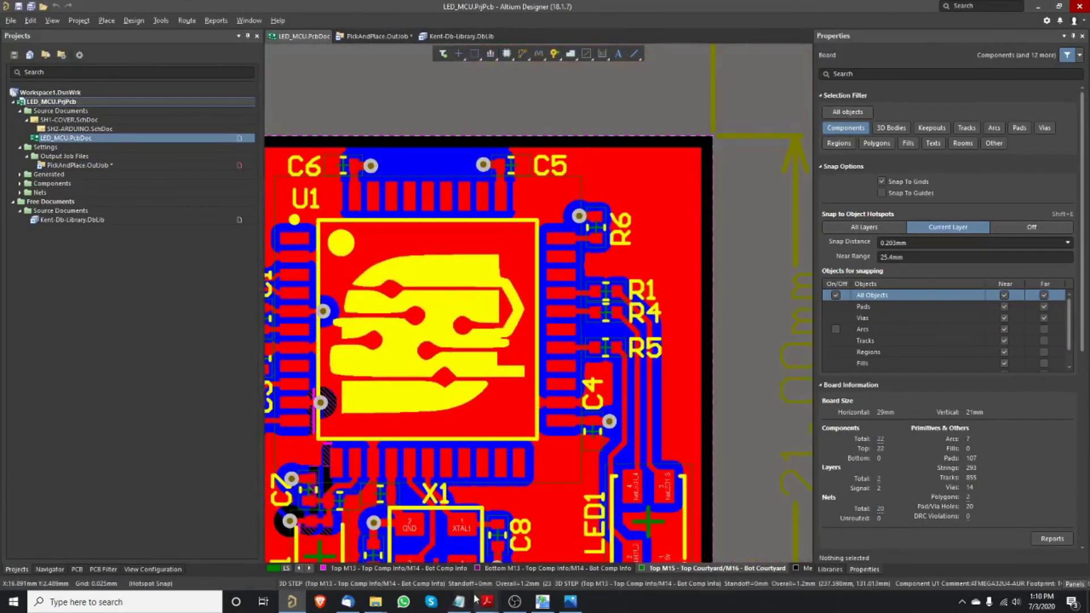
Bring up the Resistor Datasheet PDF and maximize its window
{"action": "mouse_move", "coordinate": [476, 599]}
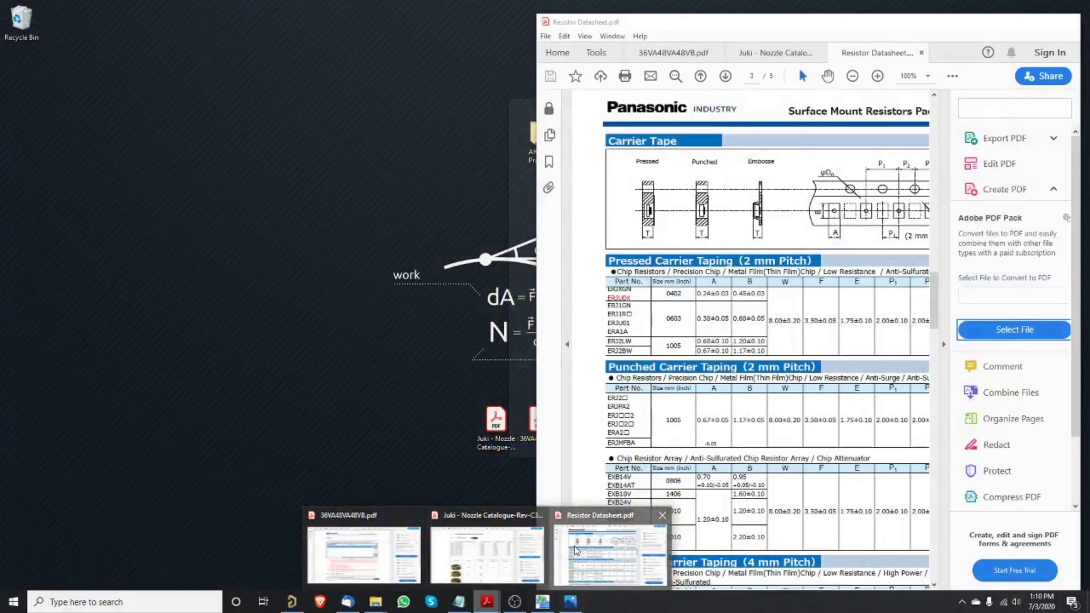
{"action": "left_click", "coordinate": [575, 549]}
{"action": "double_click", "coordinate": [594, 20]}
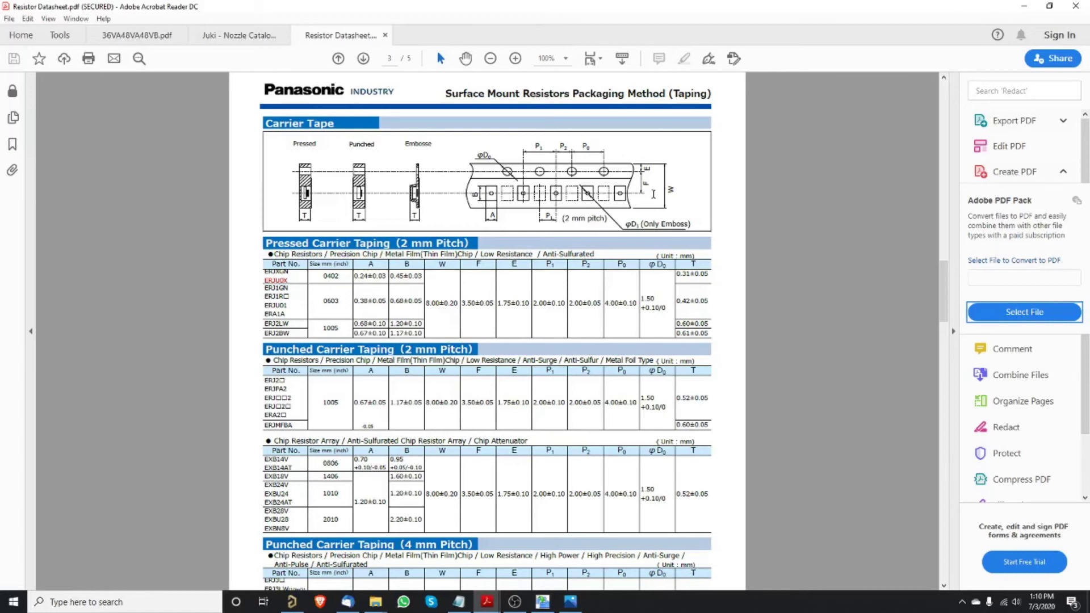
Rotate resistor R5 through 270° and on to 360°, leaving it horizontal in its original spot
{"action": "left_click", "coordinate": [1023, 6]}
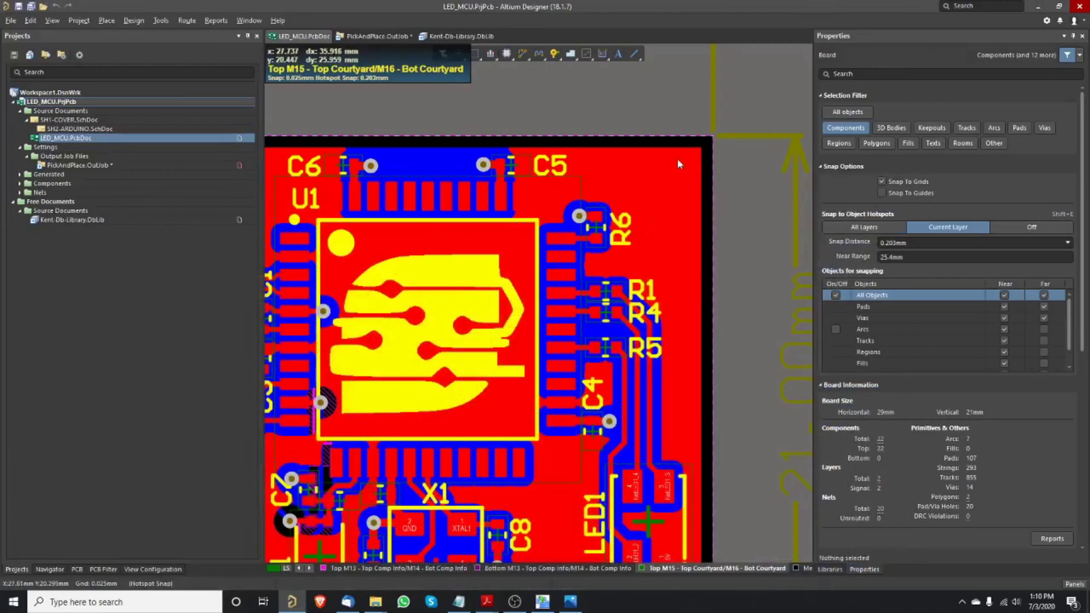
{"action": "scroll", "coordinate": [612, 248], "scroll_direction": "up", "scroll_amount": 3, "text": "ctrl"}
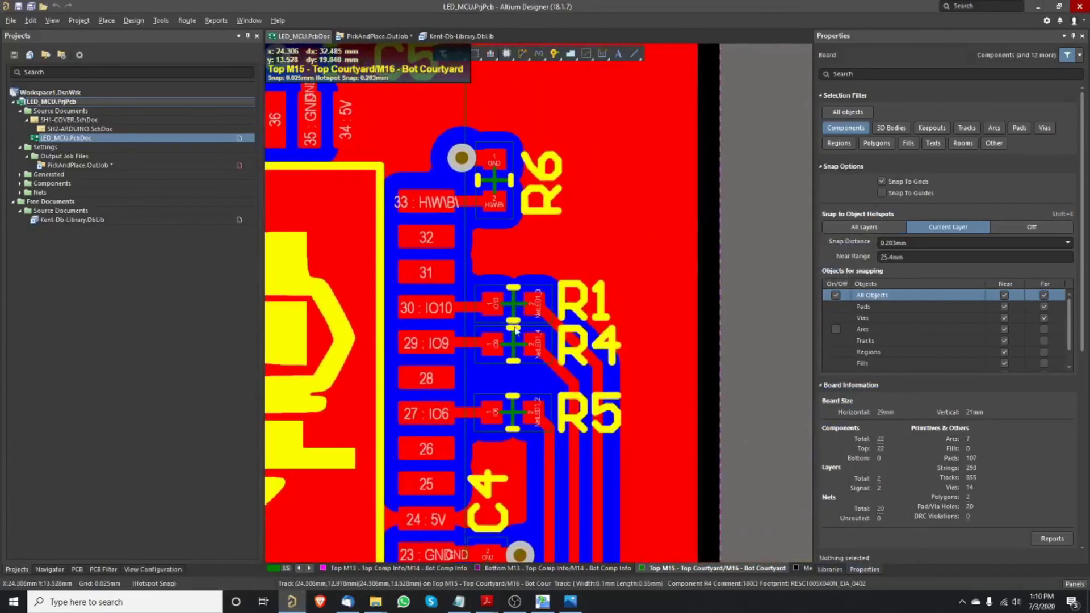
{"action": "left_click", "coordinate": [521, 417]}
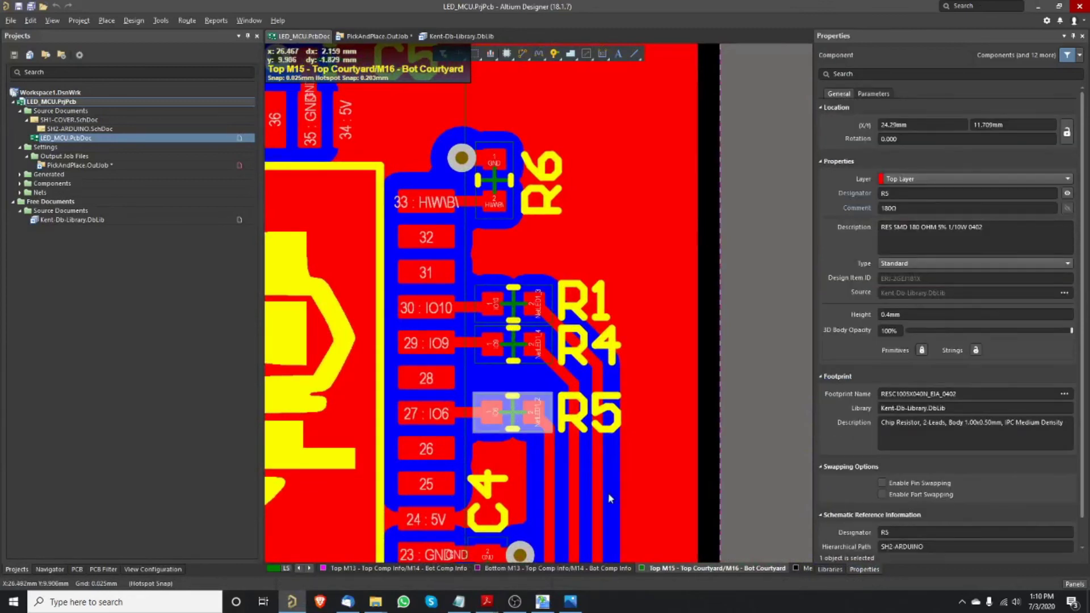
{"action": "right_click_drag", "start_coordinate": [583, 482], "coordinate": [567, 435]}
{"action": "scroll", "coordinate": [497, 348], "scroll_direction": "up", "scroll_amount": 3, "text": "ctrl"}
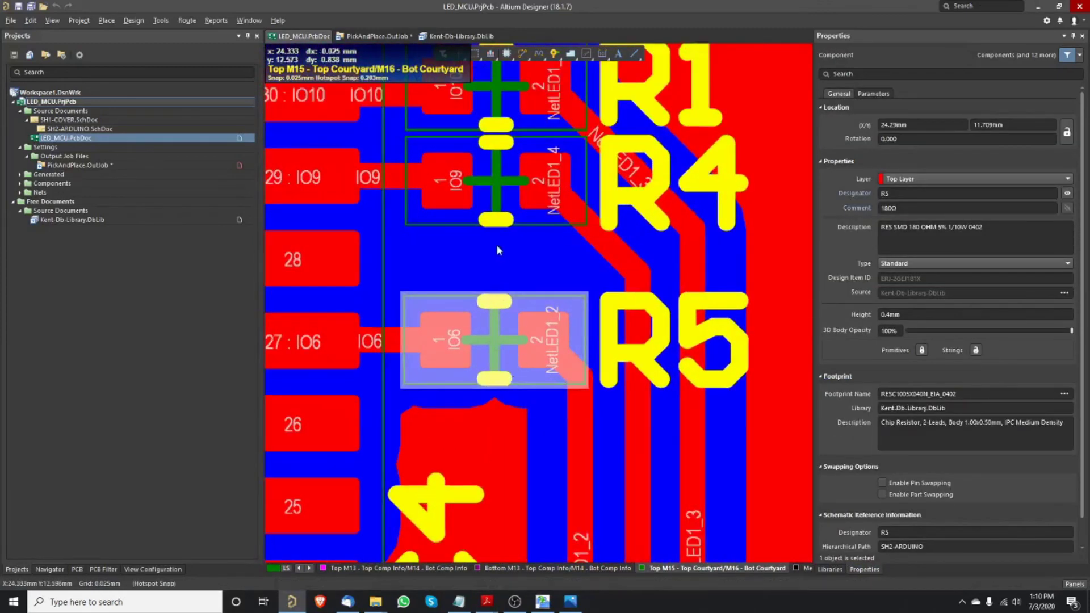
{"action": "left_click_drag", "start_coordinate": [497, 347], "coordinate": [494, 339]}
{"action": "key", "text": "space"}
{"action": "key", "text": "space"}
{"action": "key", "text": "space"}
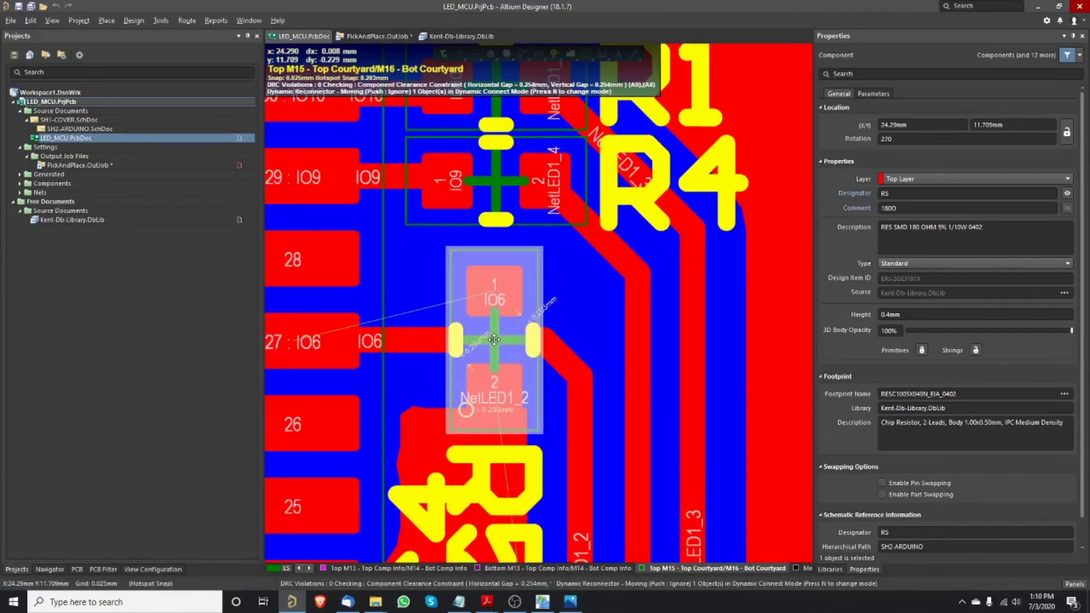
{"action": "key", "text": "space"}
{"action": "left_click_drag", "start_coordinate": [494, 339], "coordinate": [493, 339]}
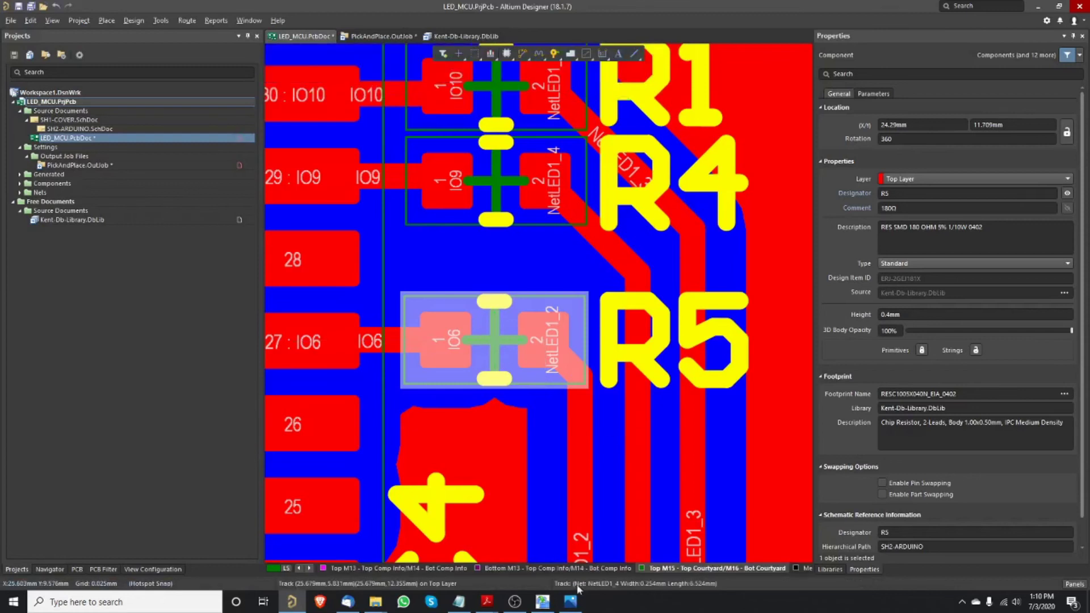
Select R5's row in ConvertTool's component list and shift the window aside
{"action": "mouse_move", "coordinate": [543, 603]}
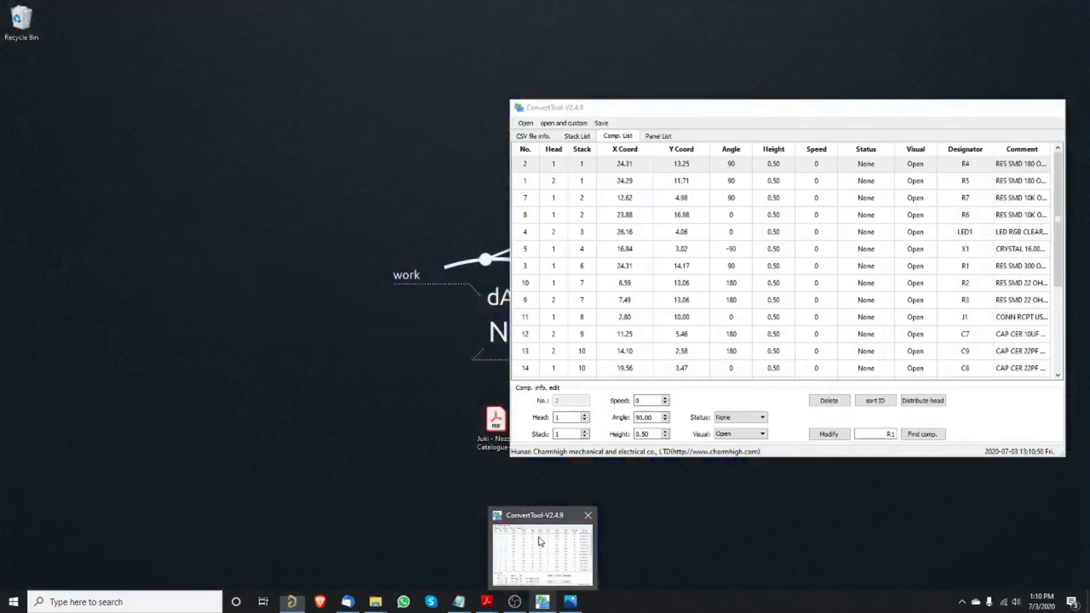
{"action": "left_click", "coordinate": [556, 528]}
{"action": "left_click", "coordinate": [976, 178]}
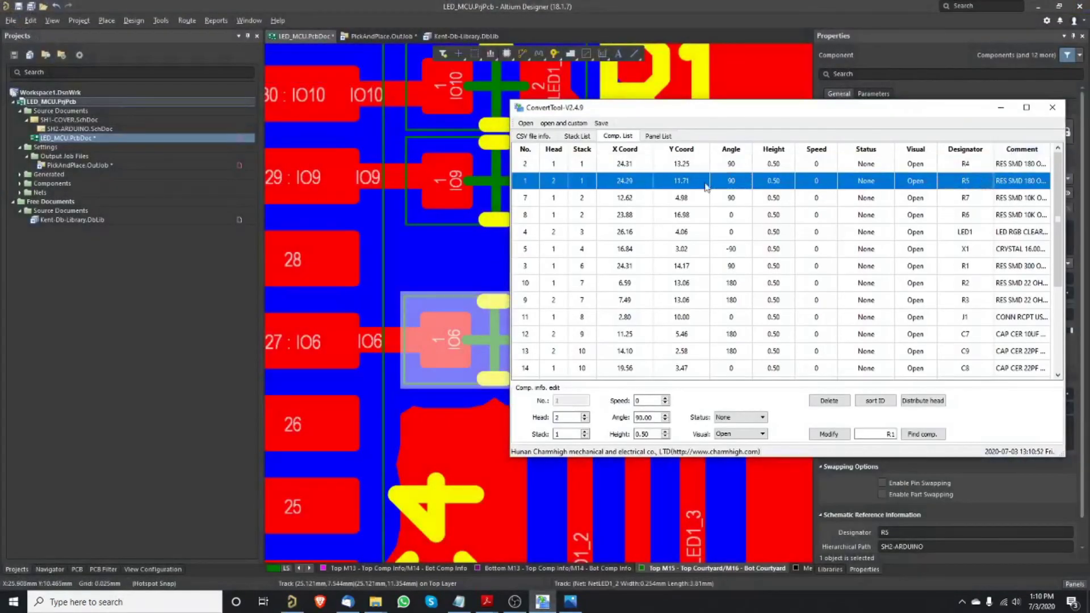
{"action": "left_click_drag", "start_coordinate": [748, 109], "coordinate": [855, 104]}
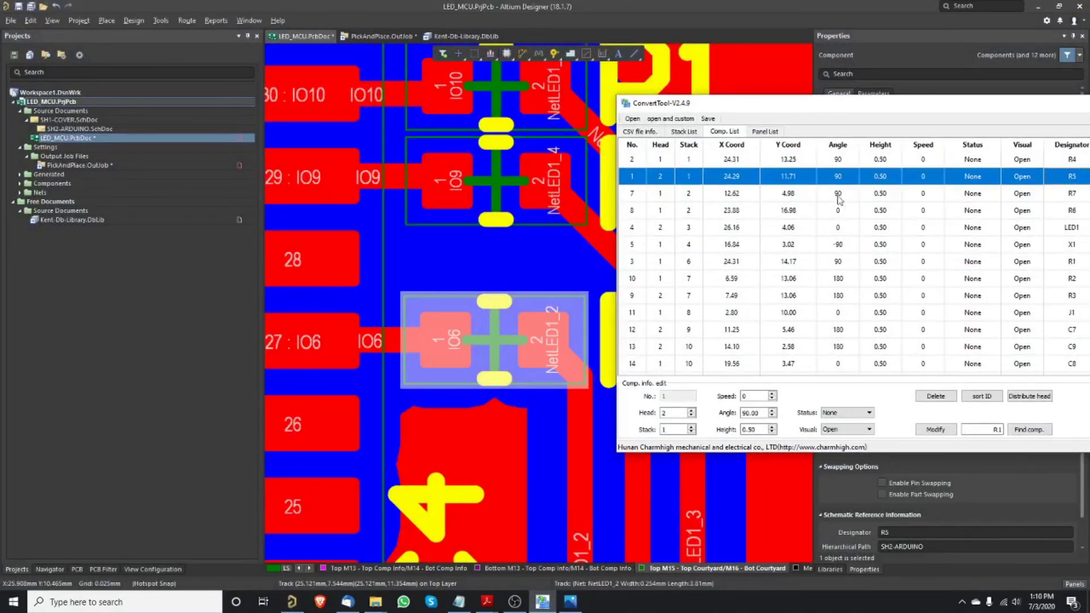
Zoom to resistor R6 on the board, pick it up, and set it back in place
{"action": "left_click", "coordinate": [526, 437]}
{"action": "scroll", "coordinate": [526, 436], "scroll_direction": "up", "scroll_amount": 3}
{"action": "scroll", "coordinate": [526, 431], "scroll_direction": "down", "scroll_amount": 2, "text": "ctrl"}
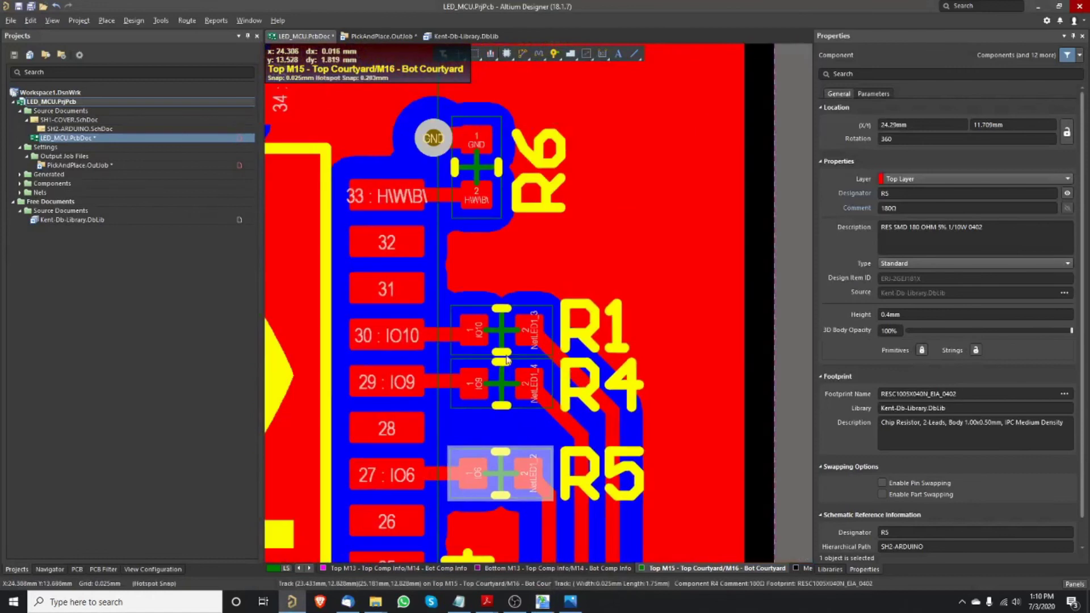
{"action": "scroll", "coordinate": [511, 340], "scroll_direction": "up", "scroll_amount": 2}
{"action": "scroll", "coordinate": [475, 268], "scroll_direction": "up", "scroll_amount": 3, "text": "ctrl"}
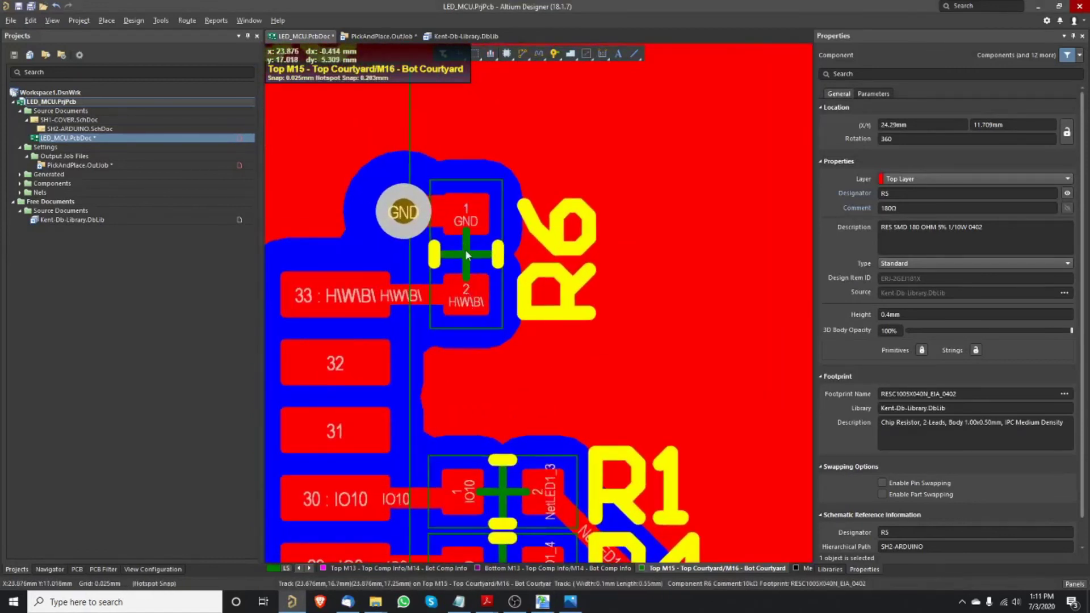
{"action": "left_click_drag", "start_coordinate": [466, 255], "coordinate": [468, 258]}
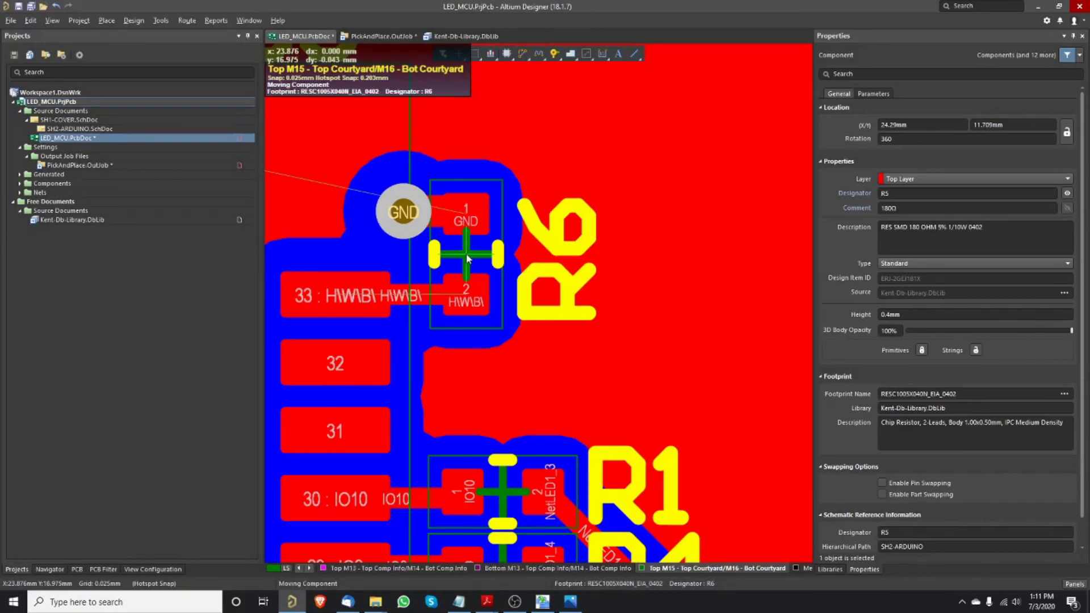
{"action": "left_click_drag", "start_coordinate": [466, 257], "coordinate": [466, 258]}
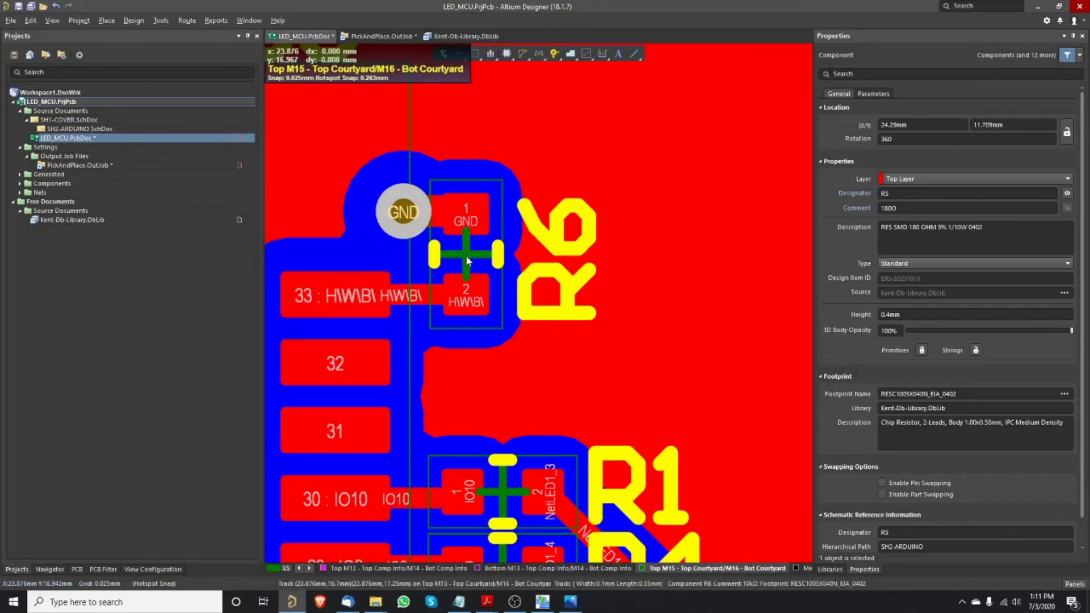
Select R6's row in ConvertTool's component list to check its angle of 0
{"action": "left_click", "coordinate": [546, 606]}
{"action": "left_click", "coordinate": [1070, 210]}
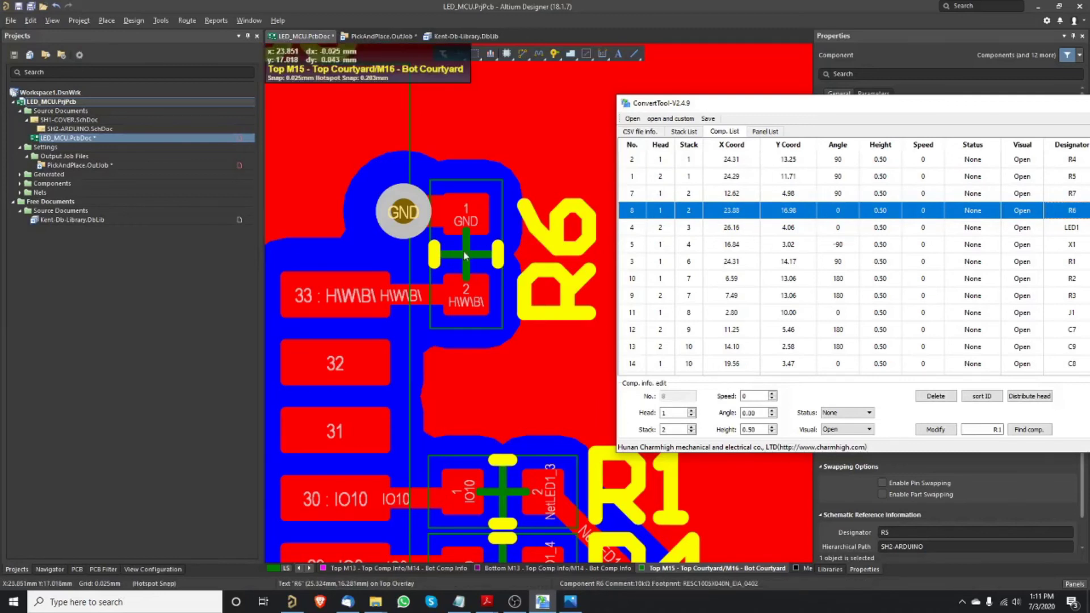
{"action": "scroll", "coordinate": [464, 255], "scroll_direction": "down", "scroll_amount": 8, "text": "ctrl"}
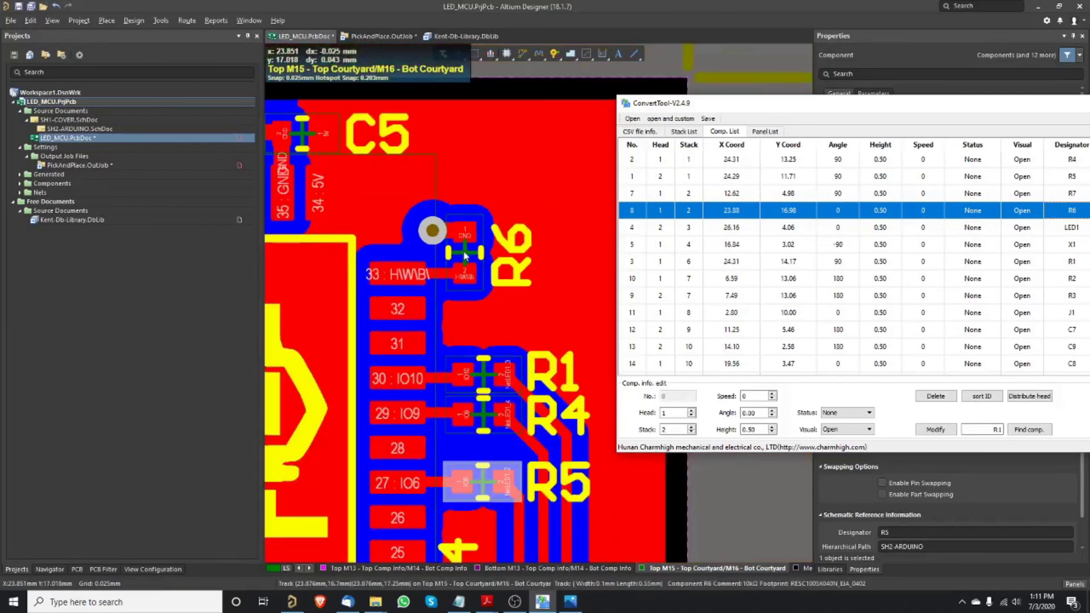
Make Top Layer the current layer, toggling single-layer view, and select microcontroller U1
{"action": "left_click", "coordinate": [500, 258]}
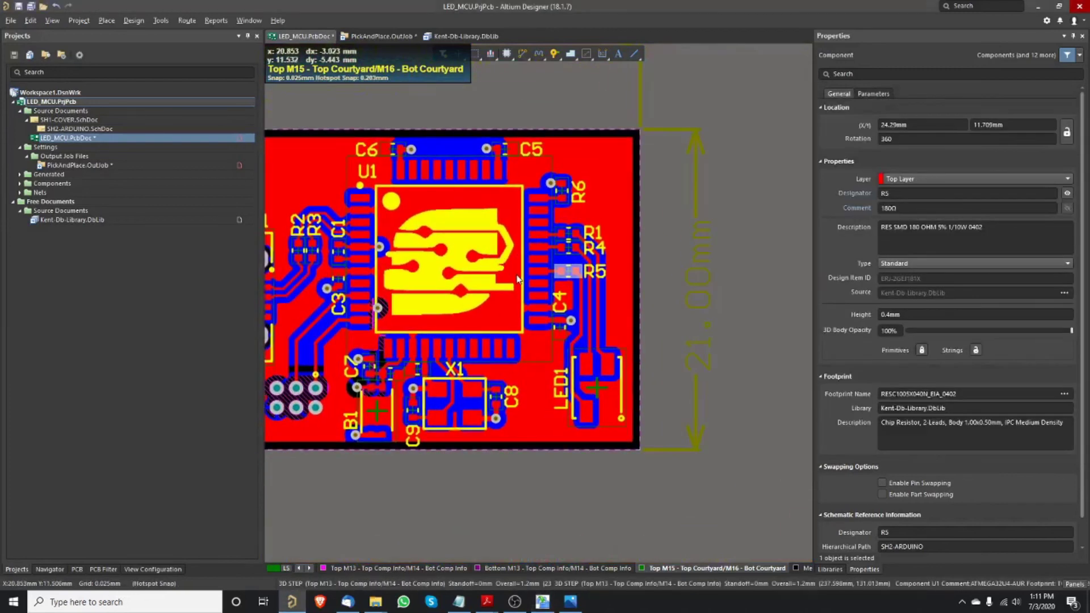
{"action": "scroll", "coordinate": [397, 275], "scroll_direction": "up", "scroll_amount": 2, "text": "ctrl"}
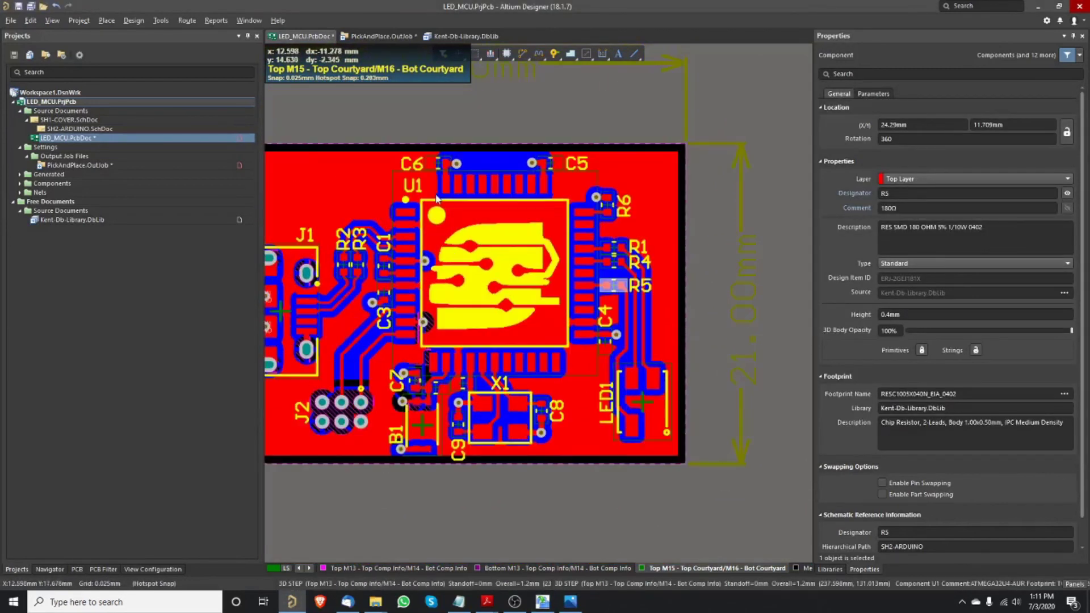
{"action": "scroll", "coordinate": [582, 209], "scroll_direction": "up", "scroll_amount": 1, "text": "ctrl"}
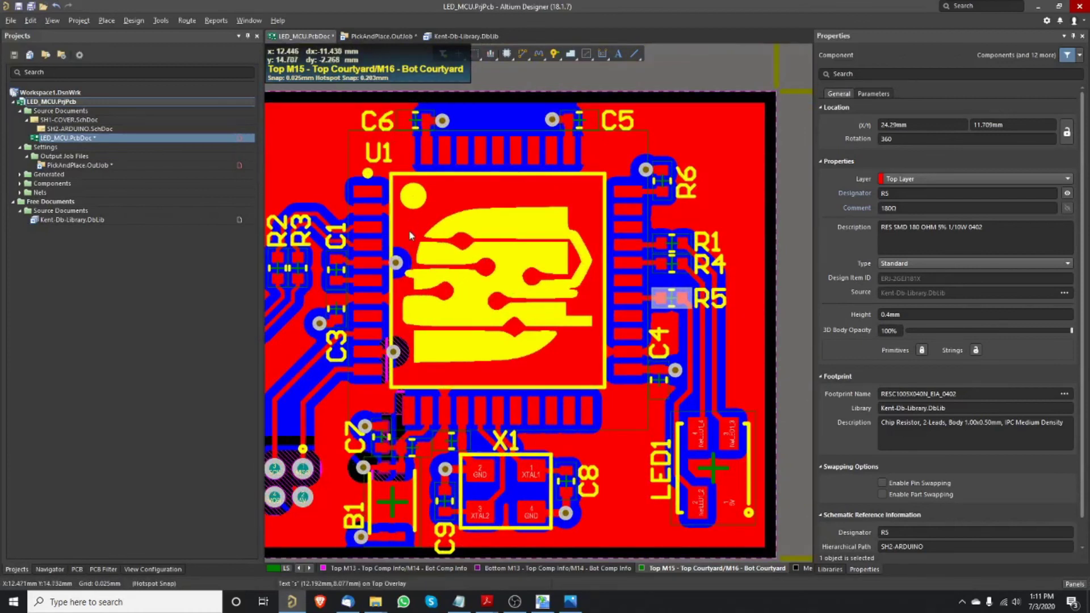
{"action": "right_click_drag", "start_coordinate": [408, 229], "coordinate": [410, 215]}
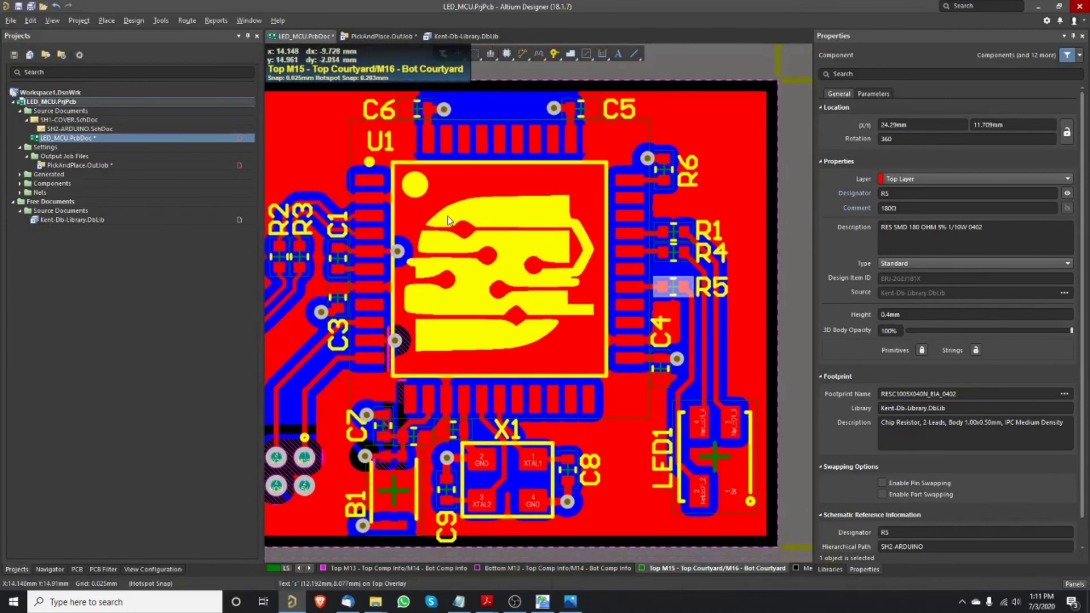
{"action": "key", "text": "shift+s"}
{"action": "key", "text": "shift+s"}
{"action": "key", "text": "shift+s"}
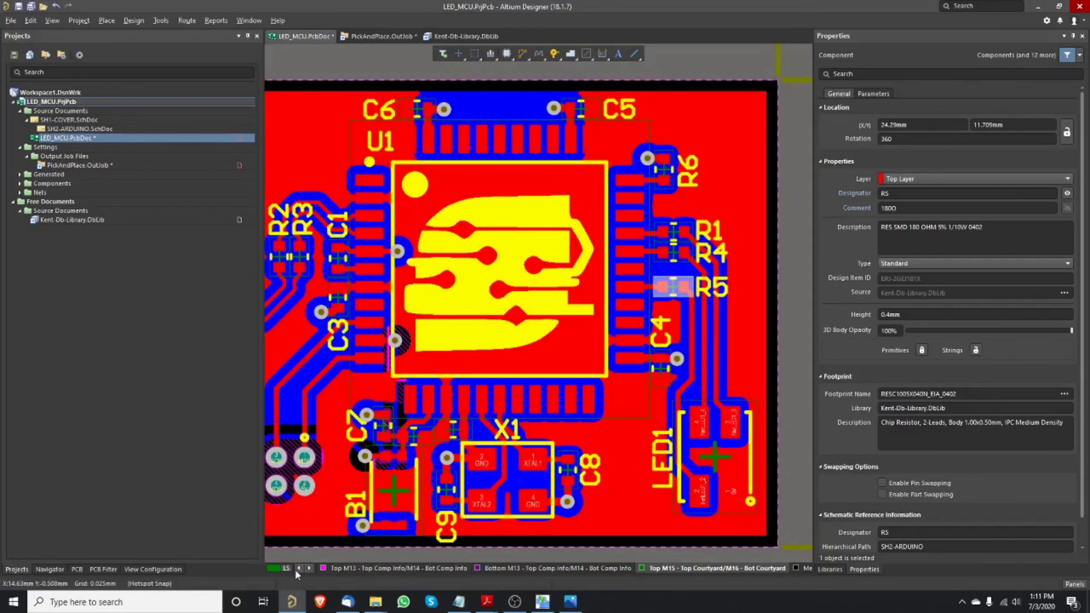
{"action": "left_click", "coordinate": [298, 568]}
{"action": "left_click", "coordinate": [298, 568]}
{"action": "left_click", "coordinate": [298, 568]}
{"action": "left_click", "coordinate": [298, 569]}
{"action": "left_click", "coordinate": [333, 567]}
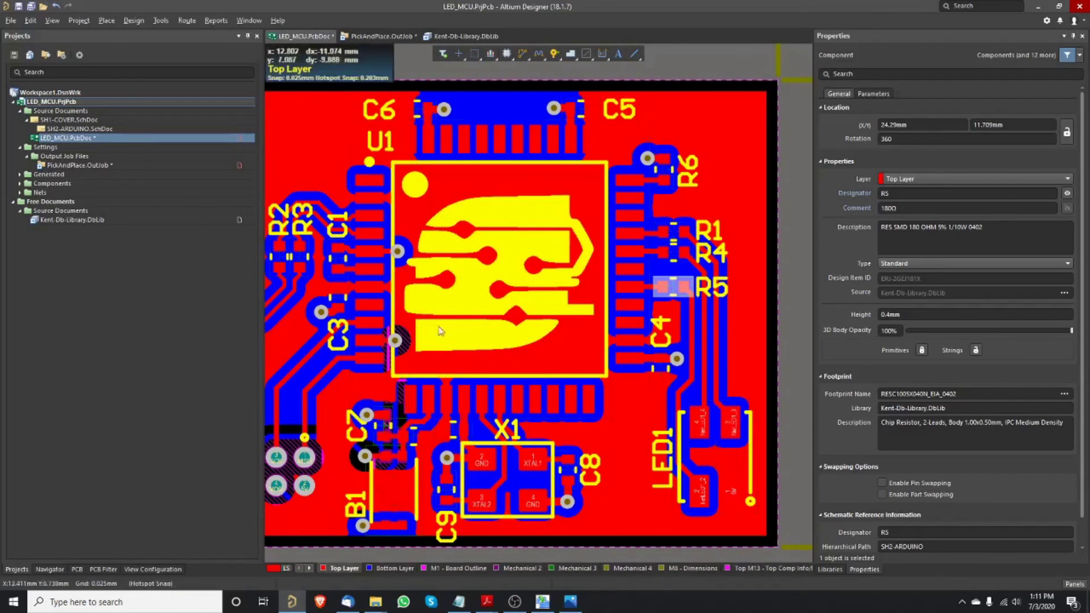
{"action": "key", "text": "shift+s"}
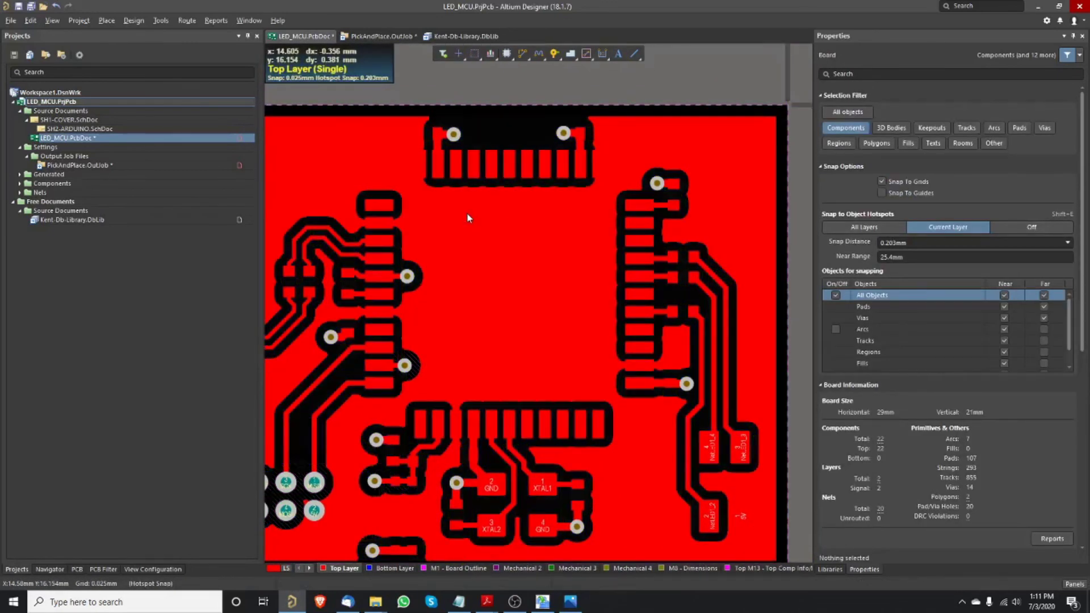
{"action": "key", "text": "shift+s"}
{"action": "left_click", "coordinate": [467, 216]}
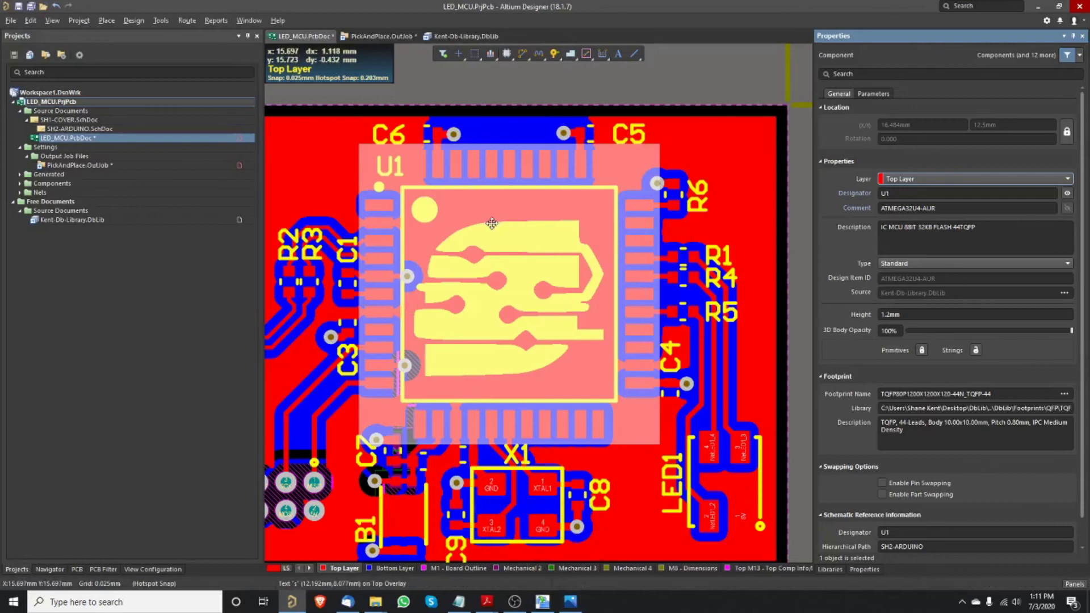
Set microcontroller U1's angle in the component list to 0 and apply it with Modify
{"action": "left_click", "coordinate": [546, 605]}
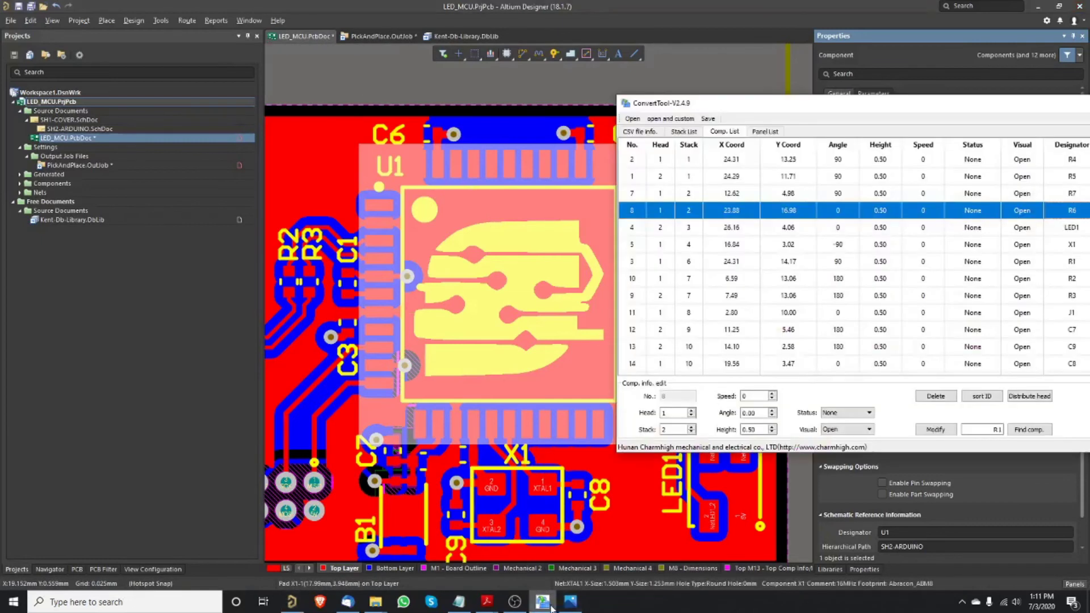
{"action": "left_click_drag", "start_coordinate": [865, 106], "coordinate": [762, 108]}
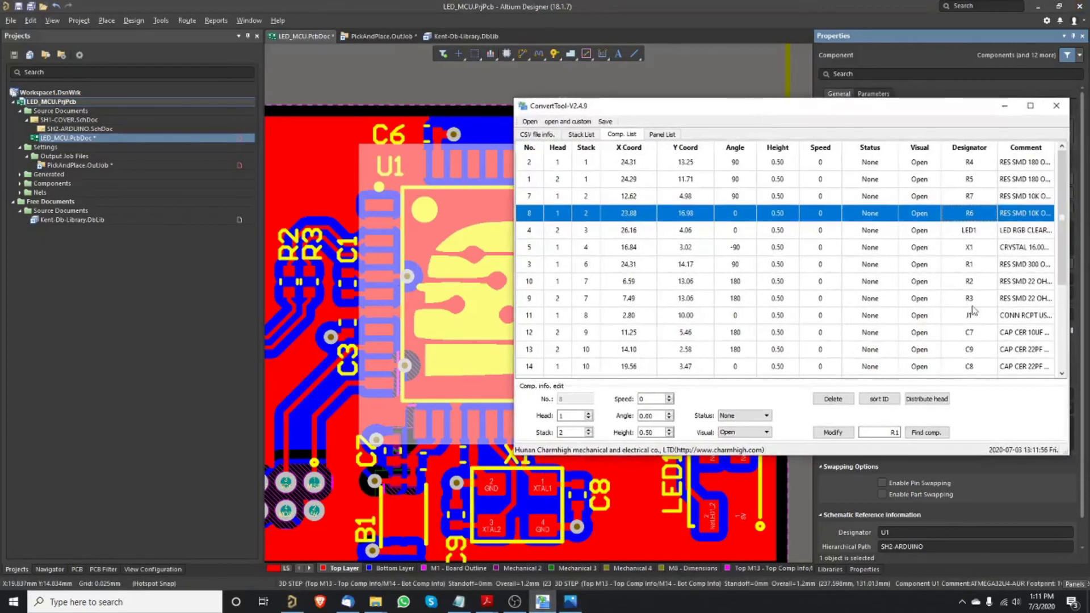
{"action": "scroll", "coordinate": [997, 278], "scroll_direction": "down", "scroll_amount": 3}
{"action": "left_click", "coordinate": [970, 369]}
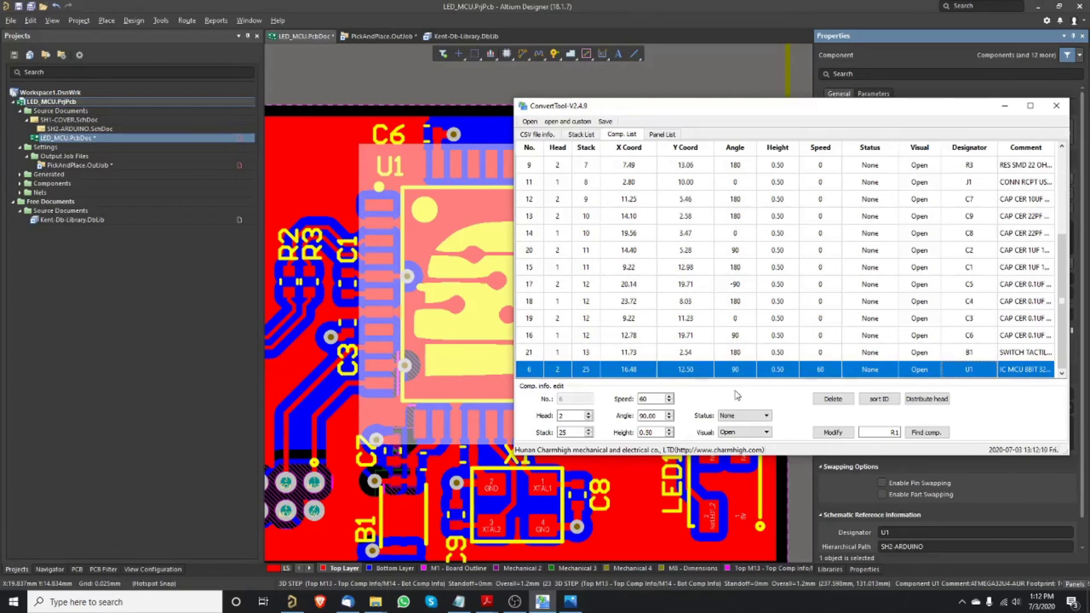
{"action": "double_click", "coordinate": [656, 419]}
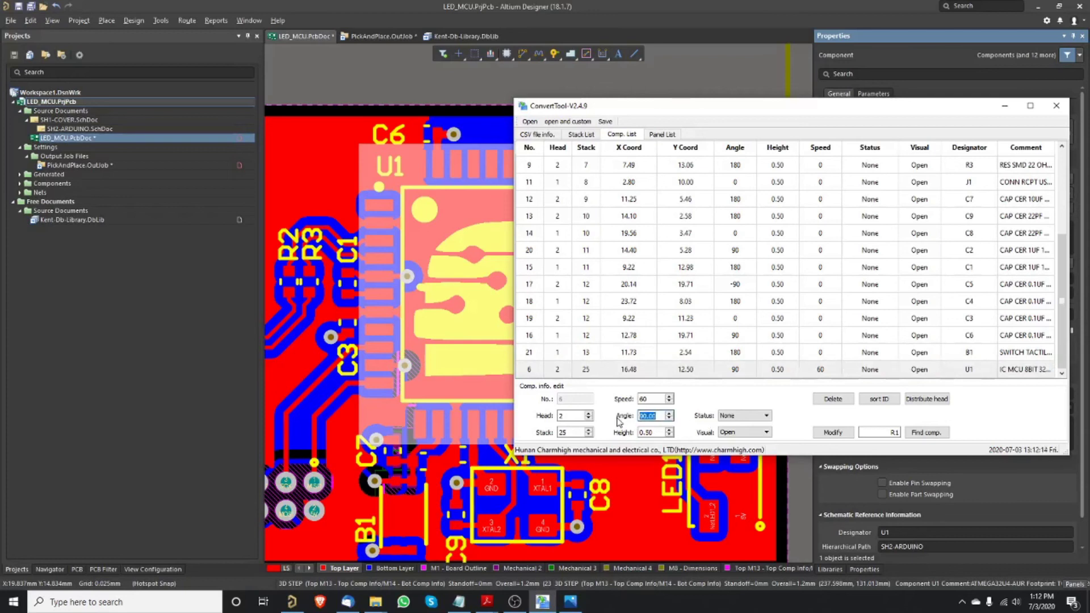
{"action": "type", "text": "0"}
{"action": "left_click", "coordinate": [833, 433]}
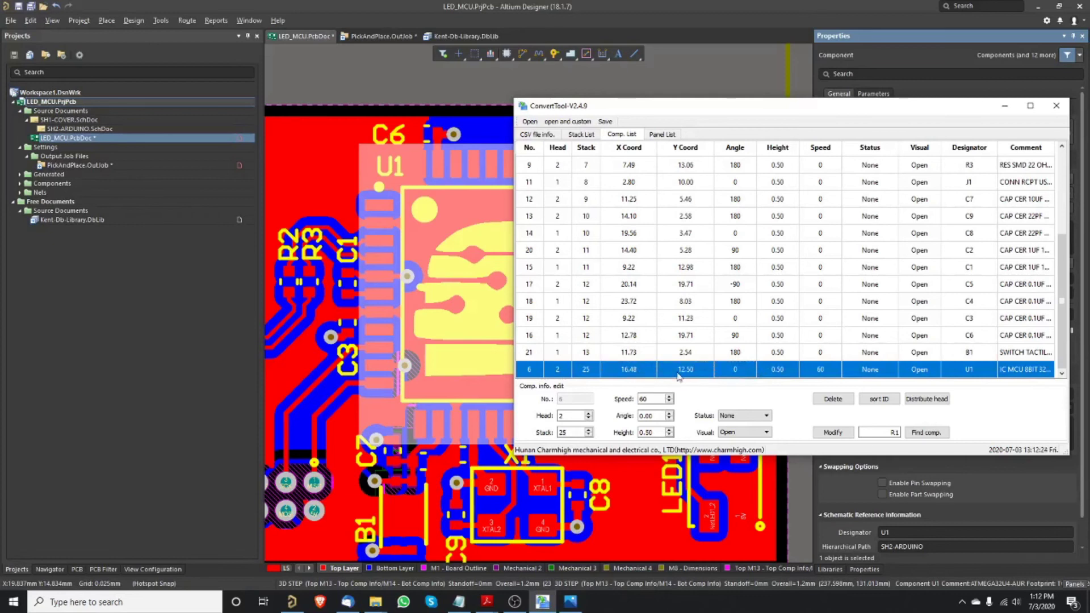
{"action": "scroll", "coordinate": [789, 373], "scroll_direction": "up", "scroll_amount": 3}
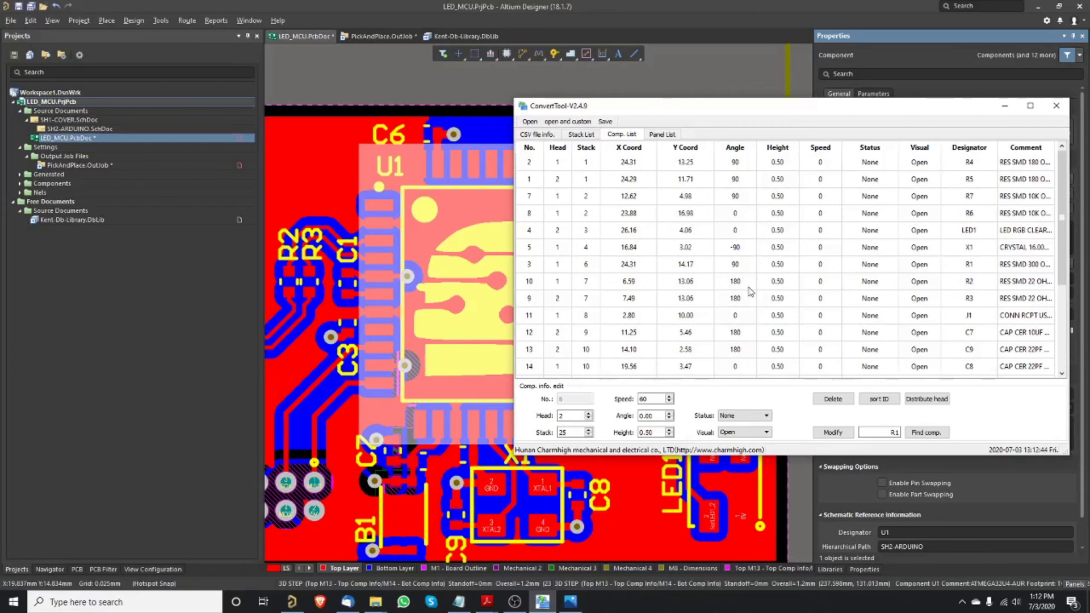
{"action": "scroll", "coordinate": [916, 287], "scroll_direction": "down", "scroll_amount": 3}
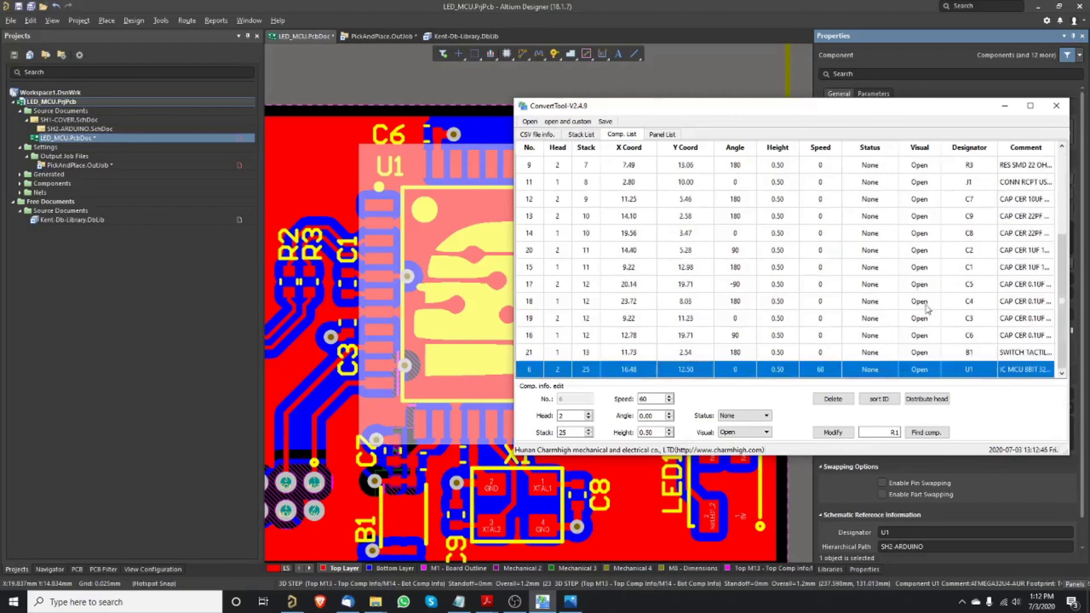
{"action": "scroll", "coordinate": [984, 219], "scroll_direction": "up", "scroll_amount": 3}
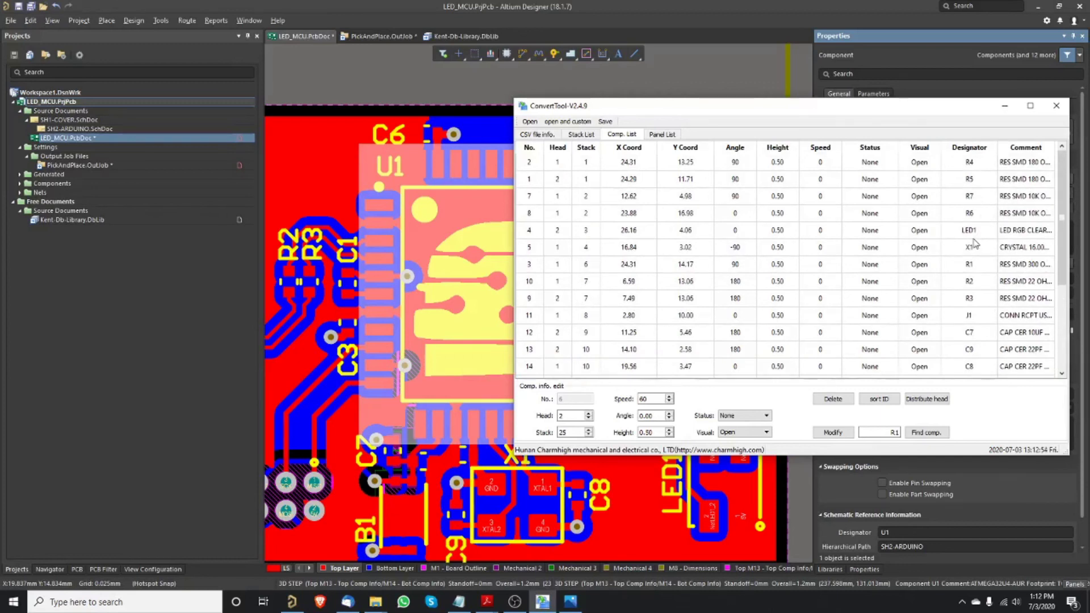
Distribute heads, then check head, stack and angle for R4, R6, R7, LED1, X1 and R5
{"action": "left_click", "coordinate": [923, 401]}
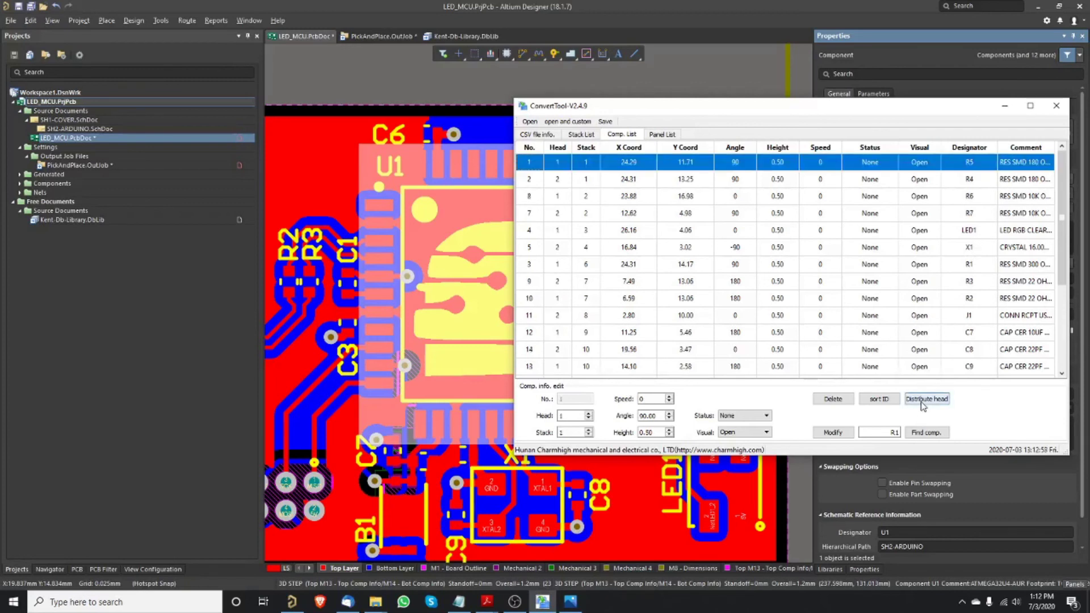
{"action": "left_click", "coordinate": [563, 180]}
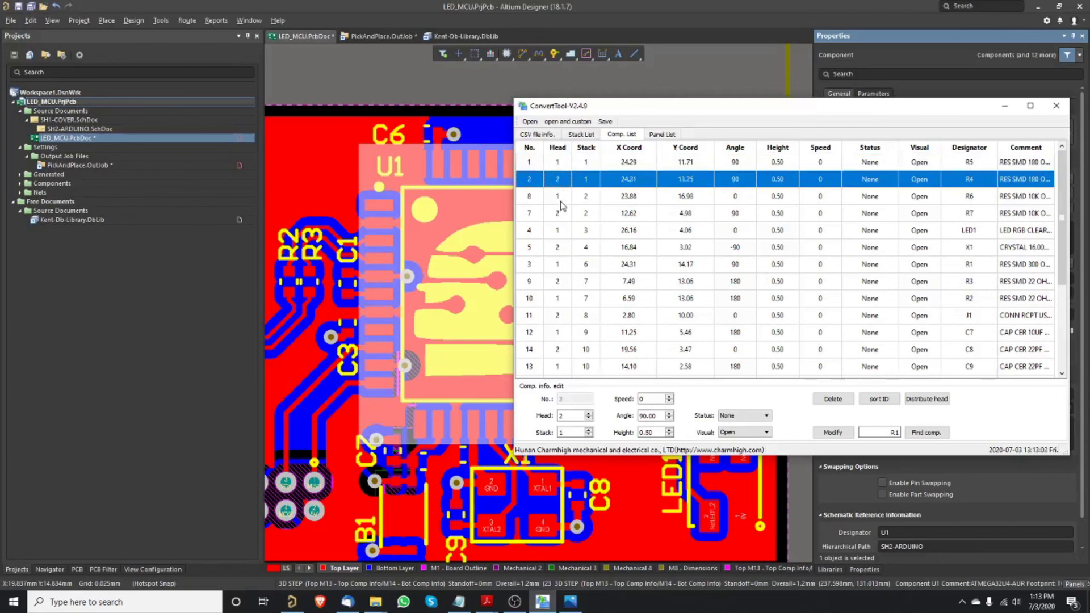
{"action": "left_click", "coordinate": [562, 200]}
{"action": "left_click", "coordinate": [562, 214]}
{"action": "left_click", "coordinate": [560, 231]}
{"action": "left_click", "coordinate": [561, 250]}
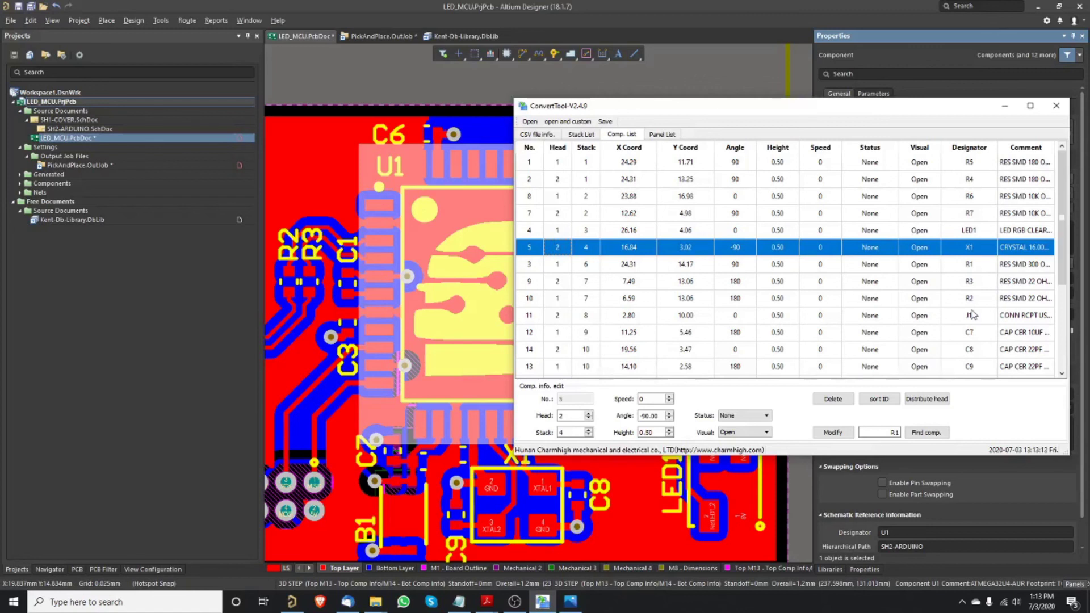
{"action": "left_click", "coordinate": [654, 164]}
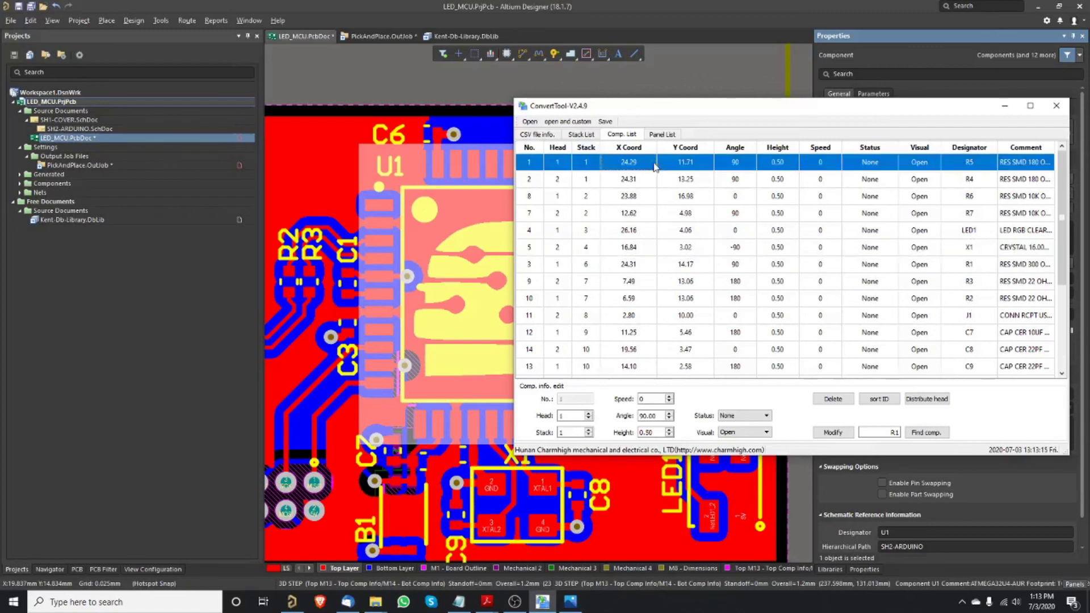
{"action": "left_click", "coordinate": [566, 180]}
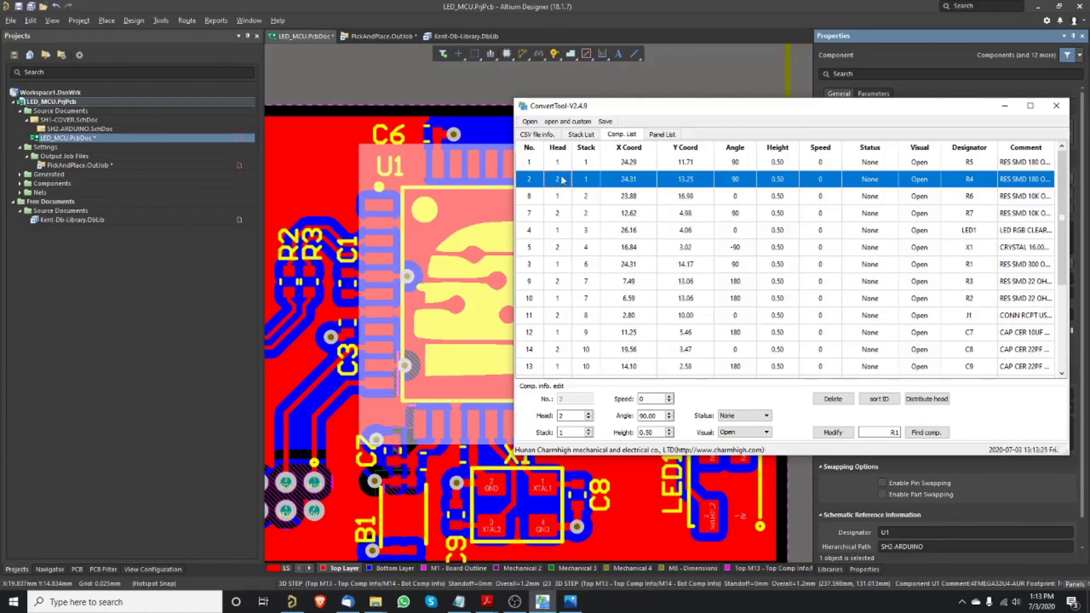
{"action": "left_click_drag", "start_coordinate": [594, 114], "coordinate": [458, 119]}
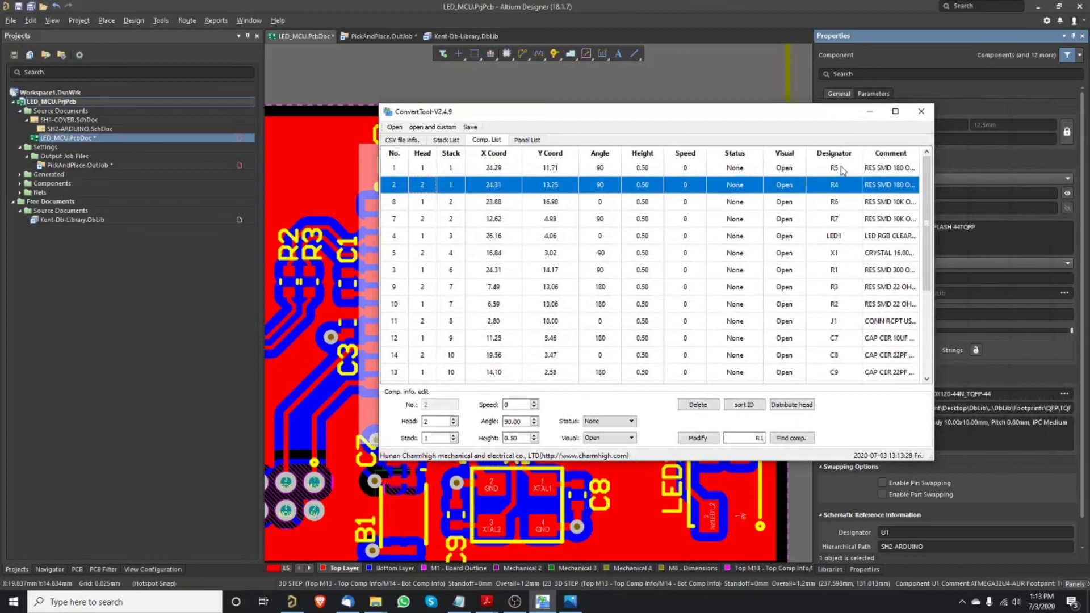
Scroll the component list down and back up
{"action": "scroll", "coordinate": [832, 363], "scroll_direction": "down", "scroll_amount": 3}
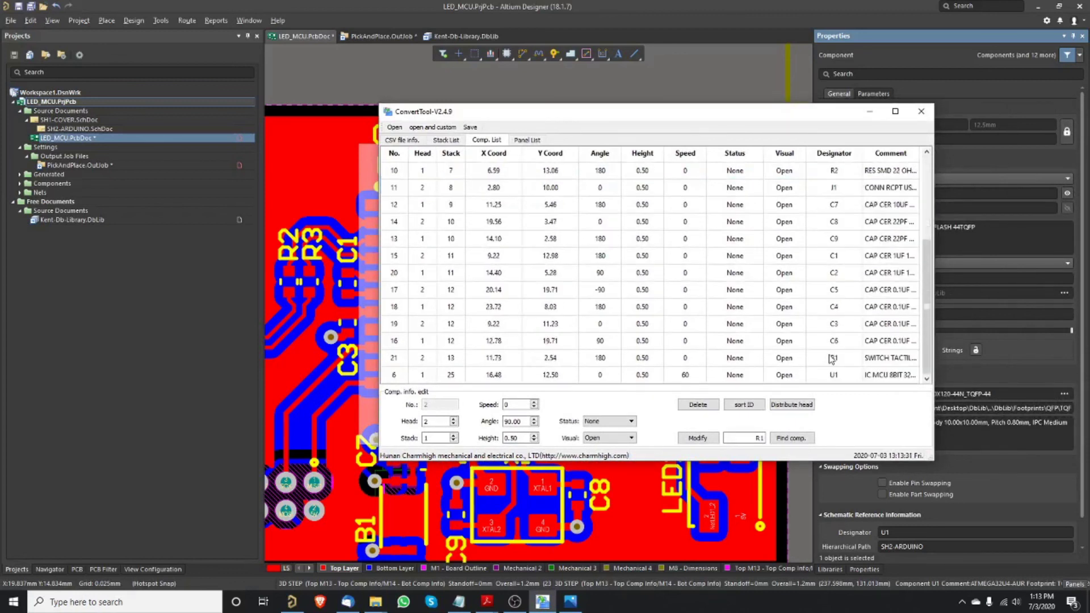
{"action": "scroll", "coordinate": [831, 359], "scroll_direction": "up", "scroll_amount": 3}
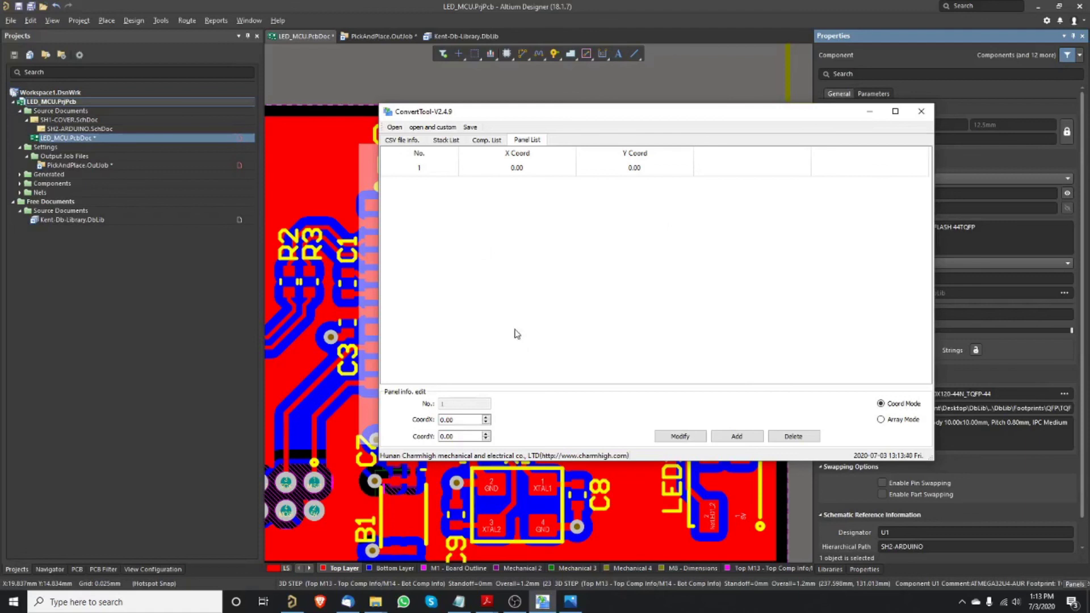
Save the component setup to the Desktop as the SMT work file LED-MCU (.dpu)
{"action": "left_click", "coordinate": [491, 142]}
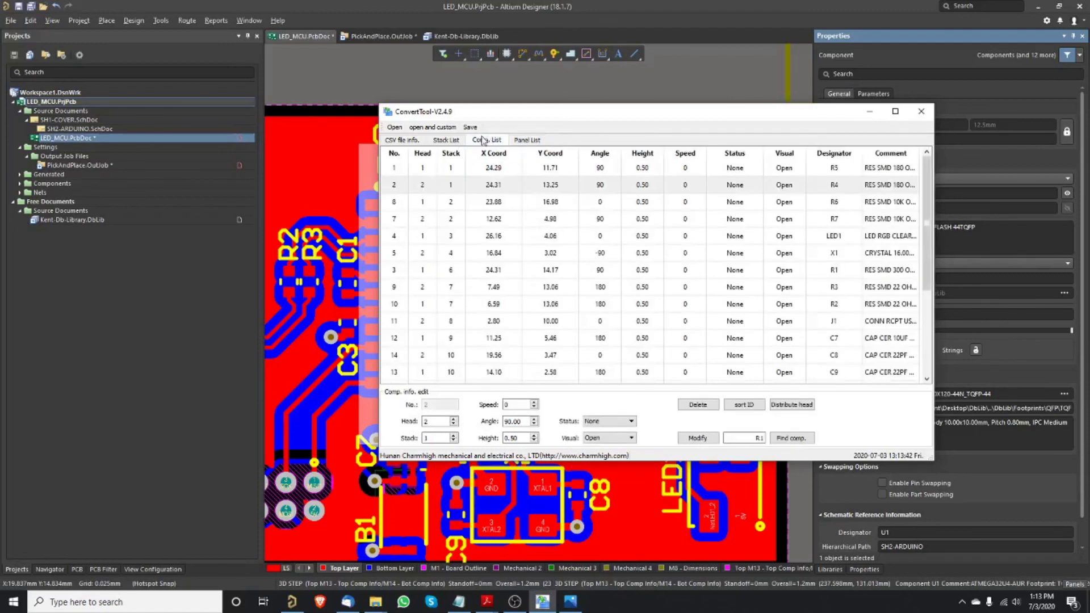
{"action": "left_click", "coordinate": [474, 128]}
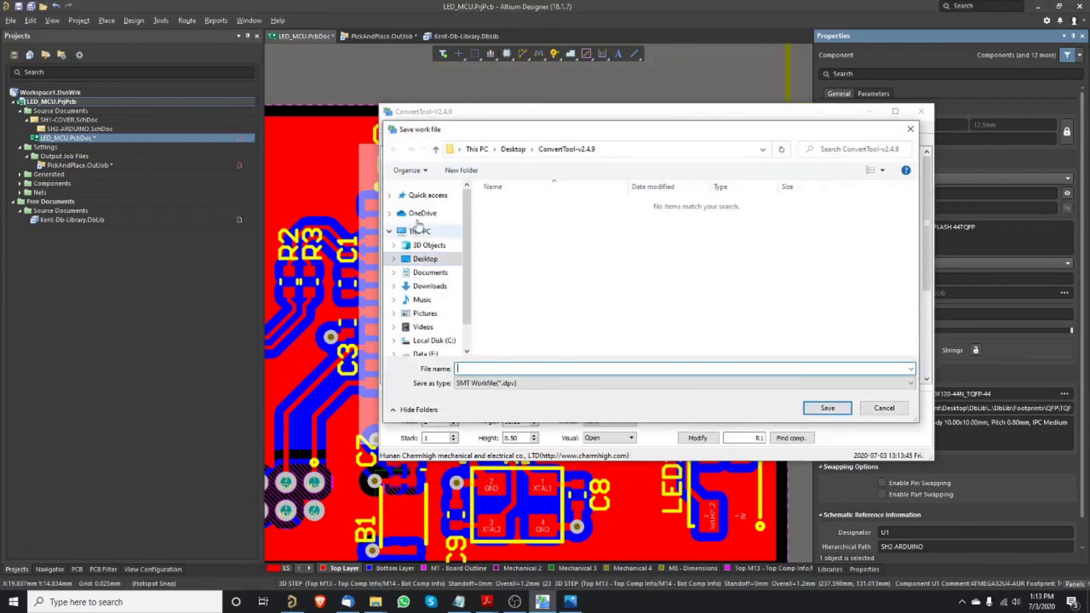
{"action": "left_click", "coordinate": [434, 258]}
{"action": "left_click", "coordinate": [503, 369]}
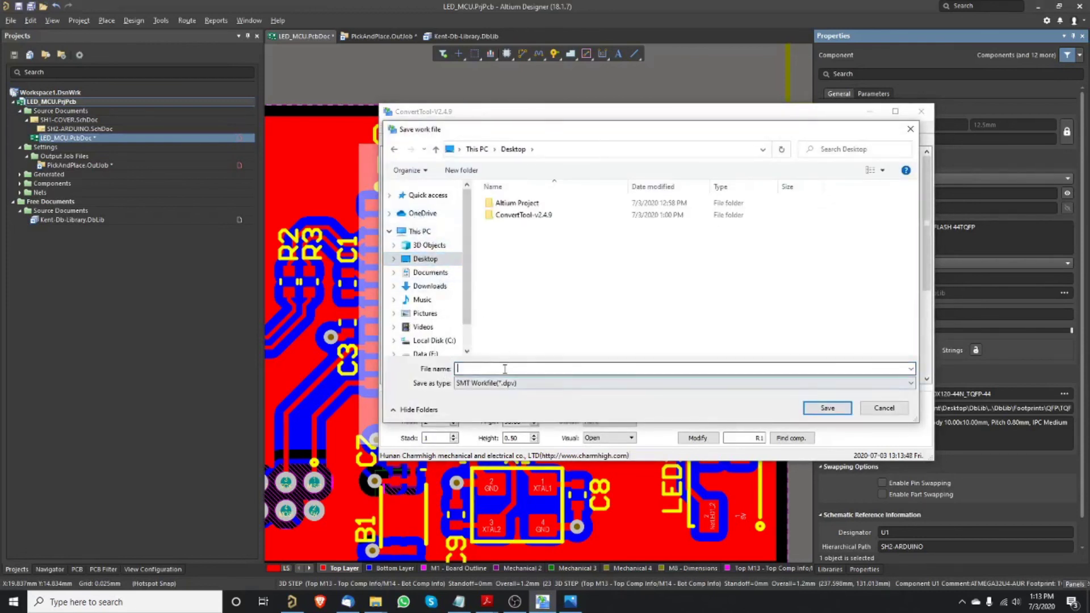
{"action": "type", "text": "LE"}
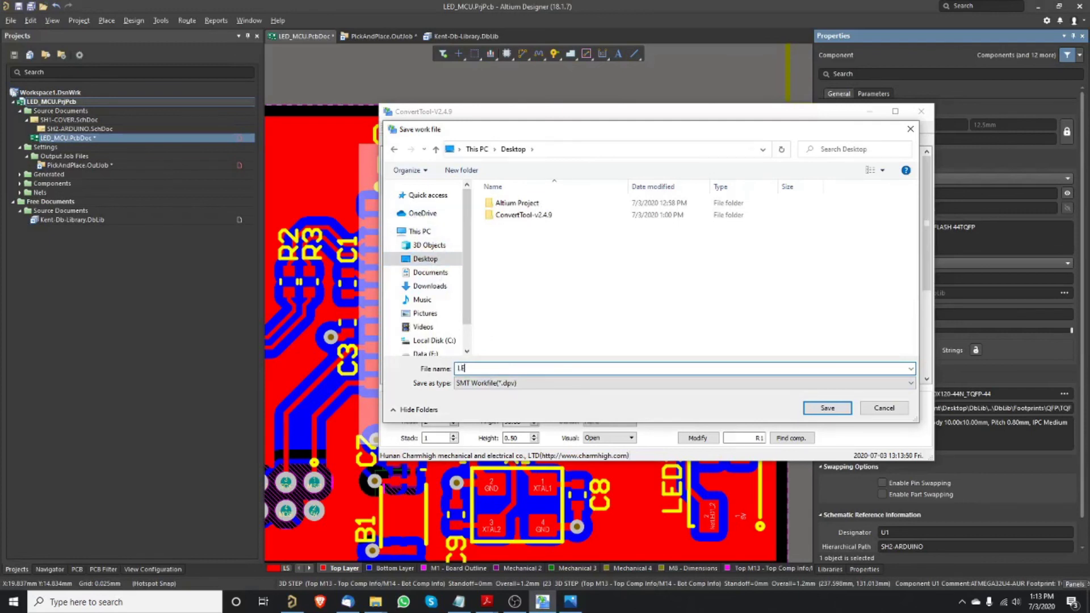
{"action": "type", "text": "D-MCU"}
{"action": "key", "text": "Tab"}
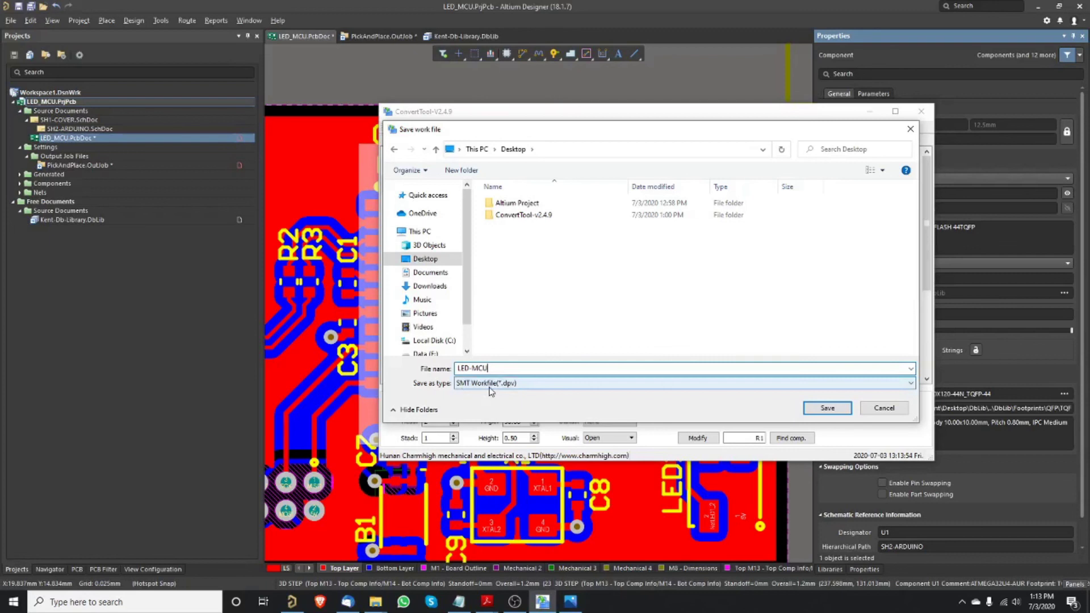
{"action": "left_click", "coordinate": [827, 408]}
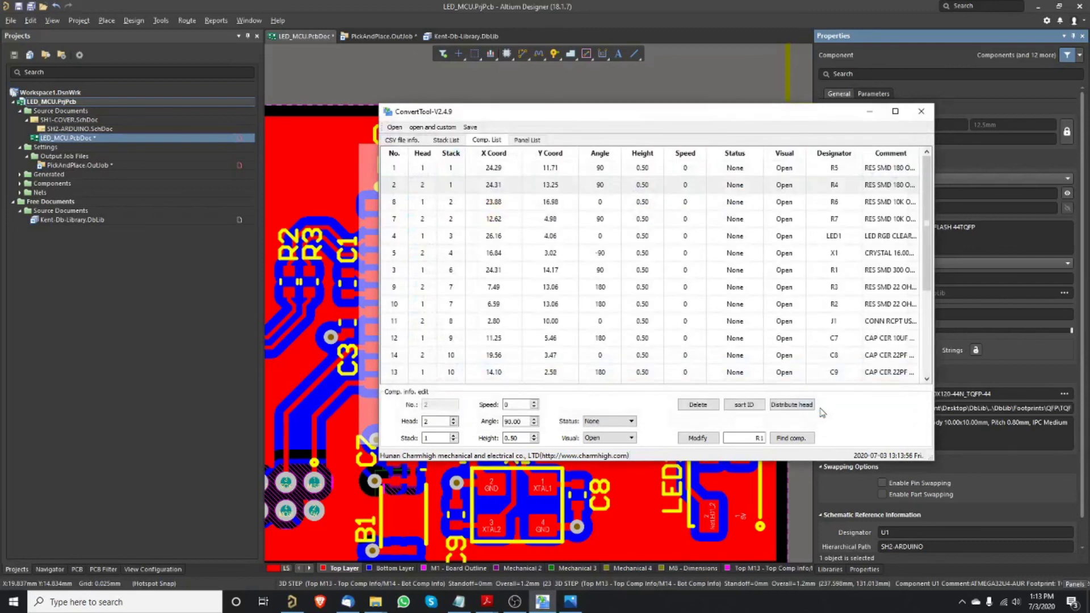
Minimize ConvertTool and move the LED-MCU file icon beside the Altium Project folder
{"action": "left_click", "coordinate": [870, 112]}
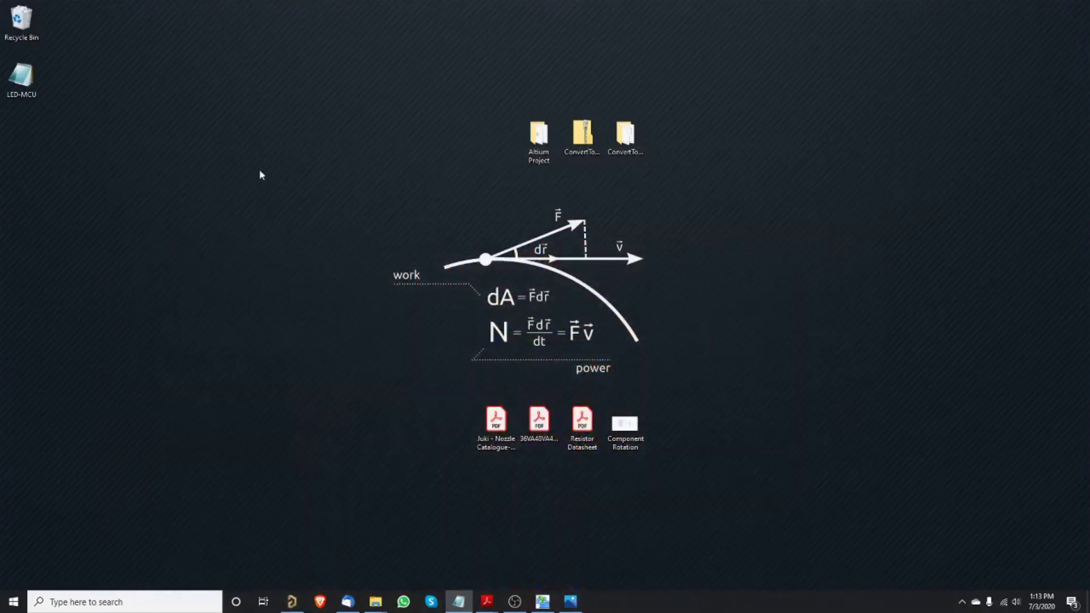
{"action": "left_click_drag", "start_coordinate": [21, 79], "coordinate": [477, 145]}
{"action": "left_click", "coordinate": [482, 183]}
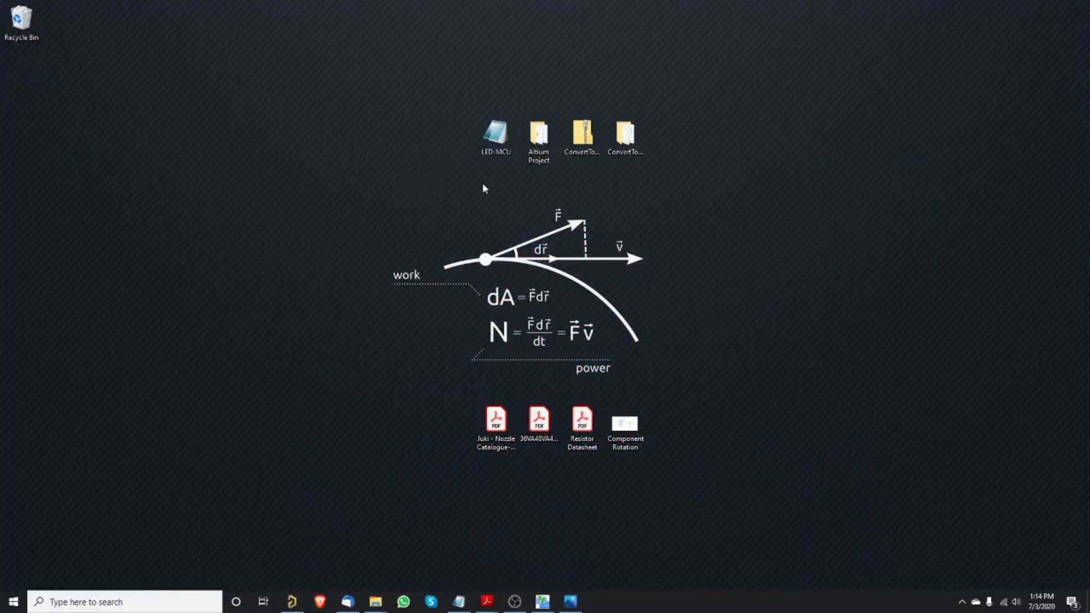
Open LED-MCU in Notepad, scroll through its station and component tables, and close it
{"action": "double_click", "coordinate": [493, 136]}
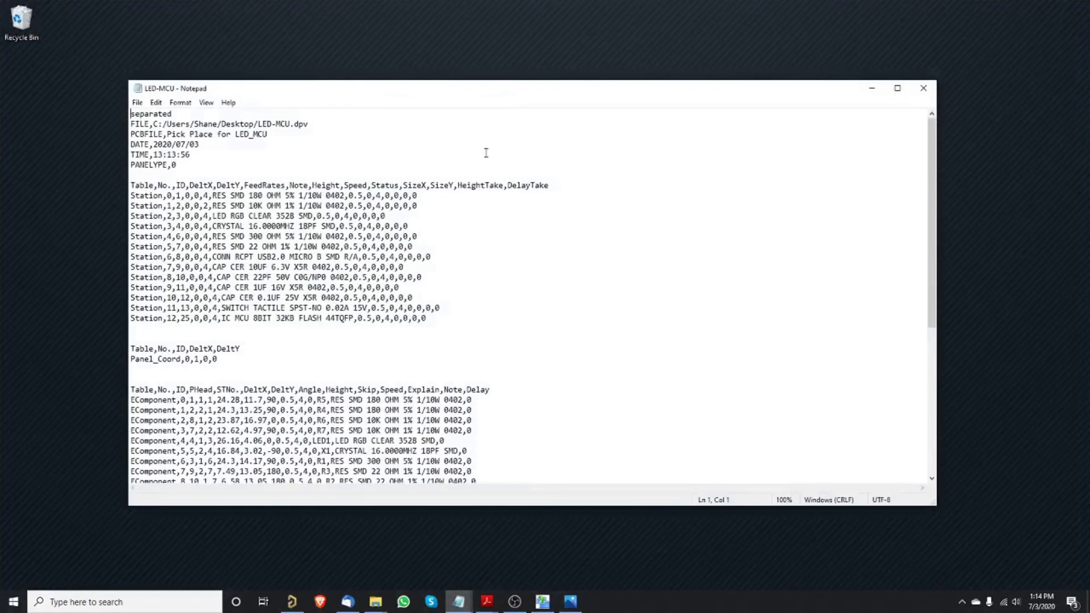
{"action": "scroll", "coordinate": [191, 339], "scroll_direction": "down", "scroll_amount": 6}
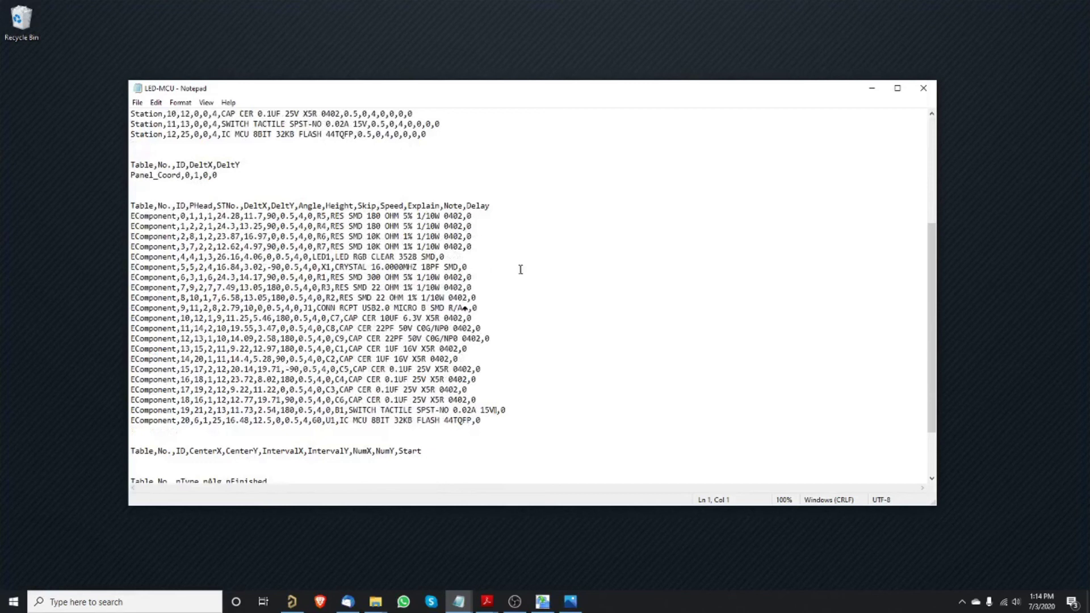
{"action": "scroll", "coordinate": [288, 293], "scroll_direction": "down", "scroll_amount": 3}
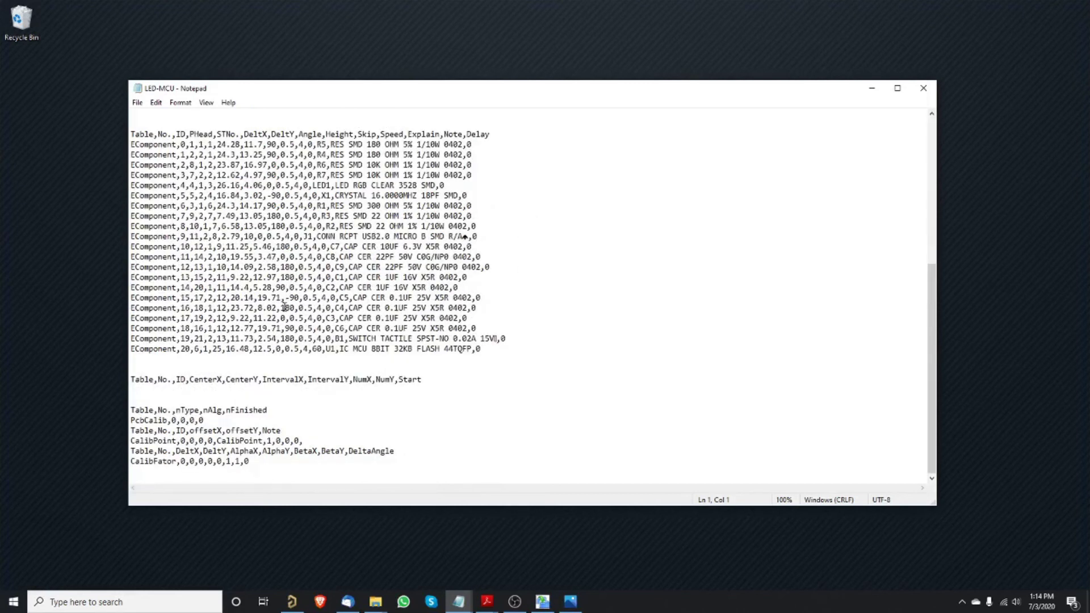
{"action": "scroll", "coordinate": [284, 307], "scroll_direction": "up", "scroll_amount": 9}
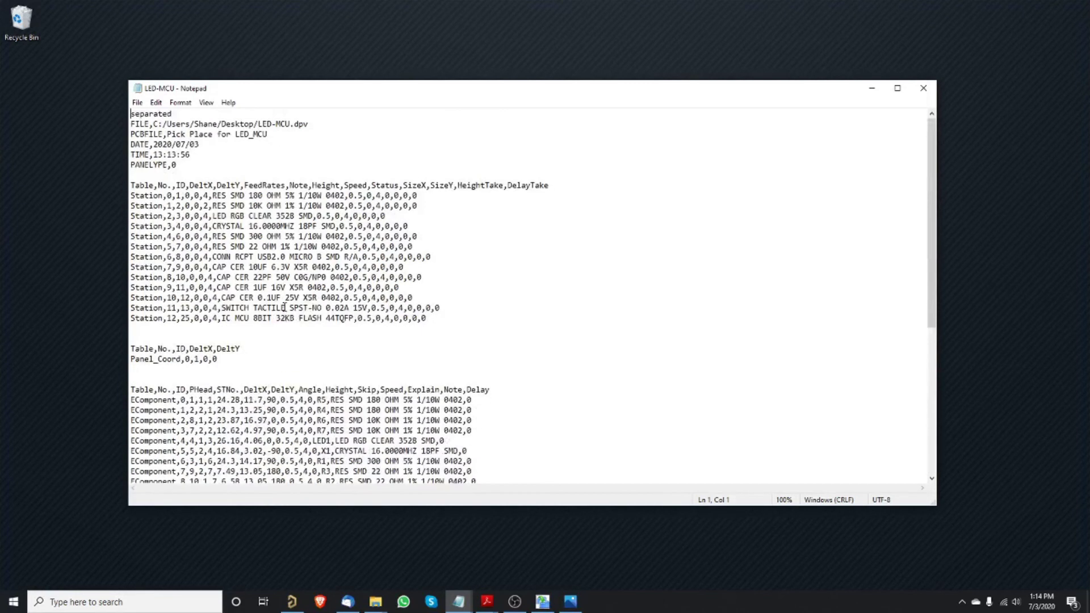
{"action": "left_click", "coordinate": [931, 88]}
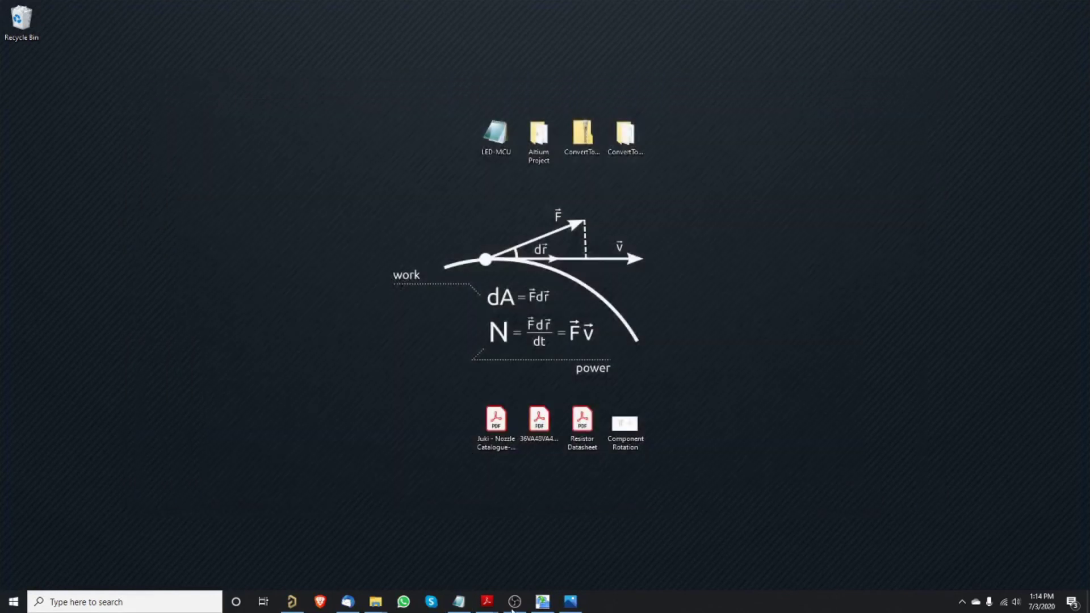
Restore ConvertTool and scroll its component list to review U1 on head 1, stack 25
{"action": "mouse_move", "coordinate": [543, 601]}
{"action": "left_click", "coordinate": [546, 552]}
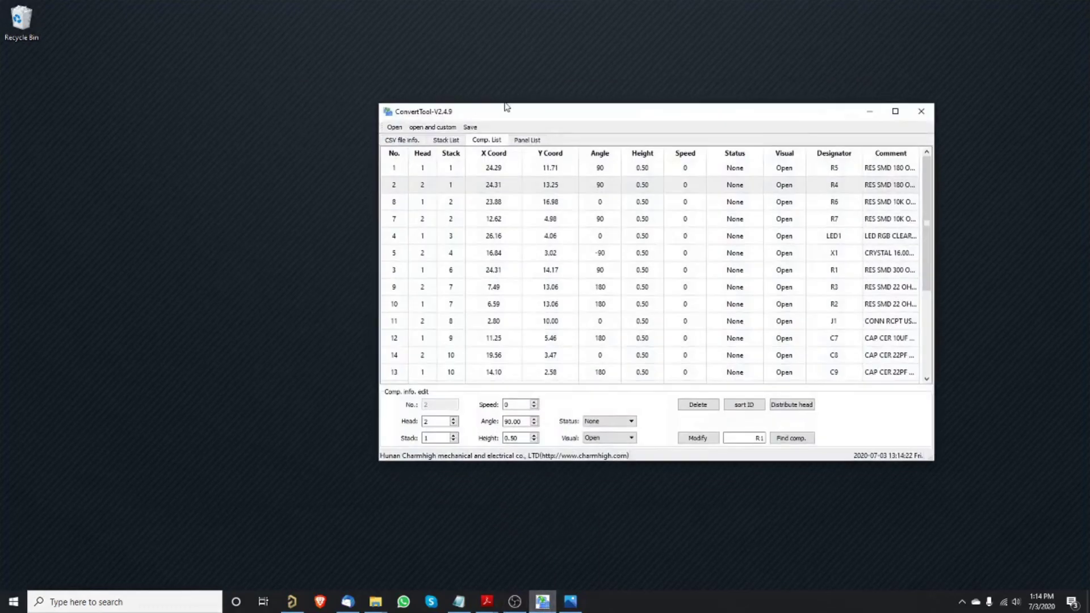
{"action": "left_click_drag", "start_coordinate": [504, 112], "coordinate": [316, 96]}
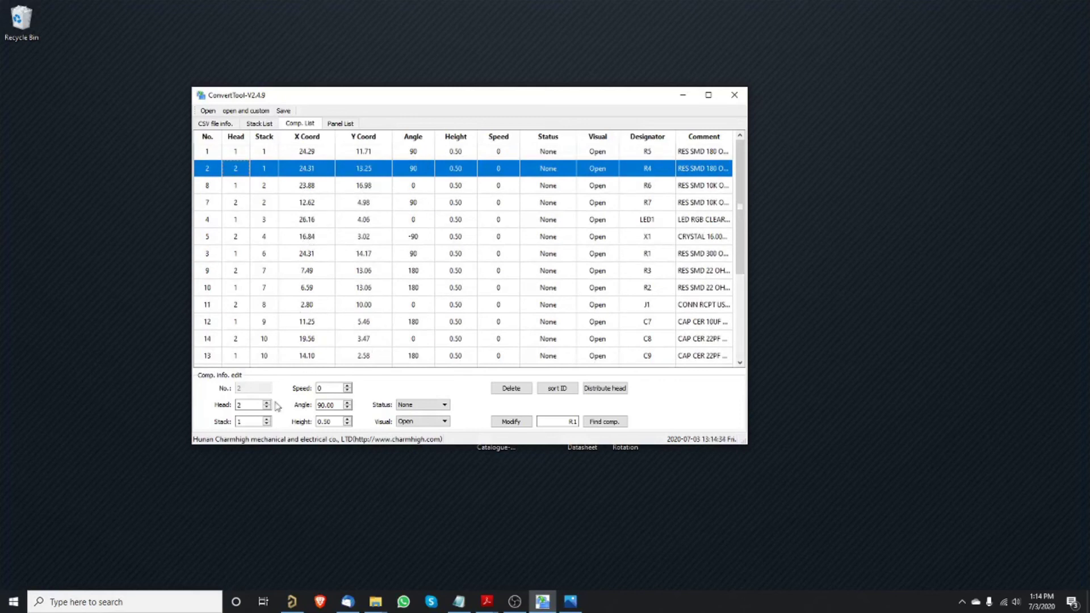
{"action": "scroll", "coordinate": [306, 242], "scroll_direction": "down", "scroll_amount": 3}
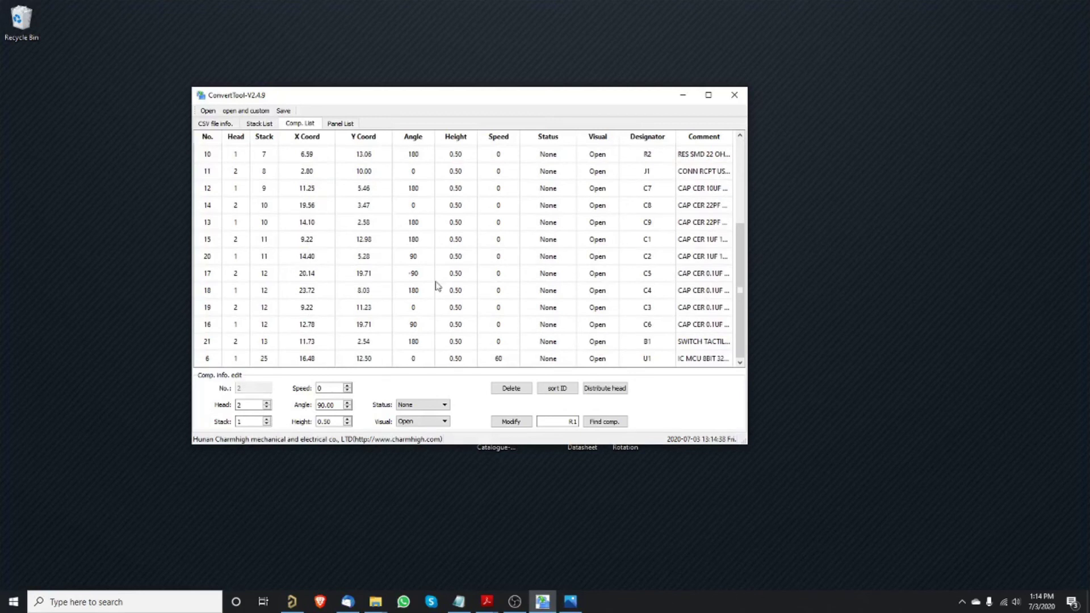
{"action": "scroll", "coordinate": [436, 288], "scroll_direction": "up", "scroll_amount": 3}
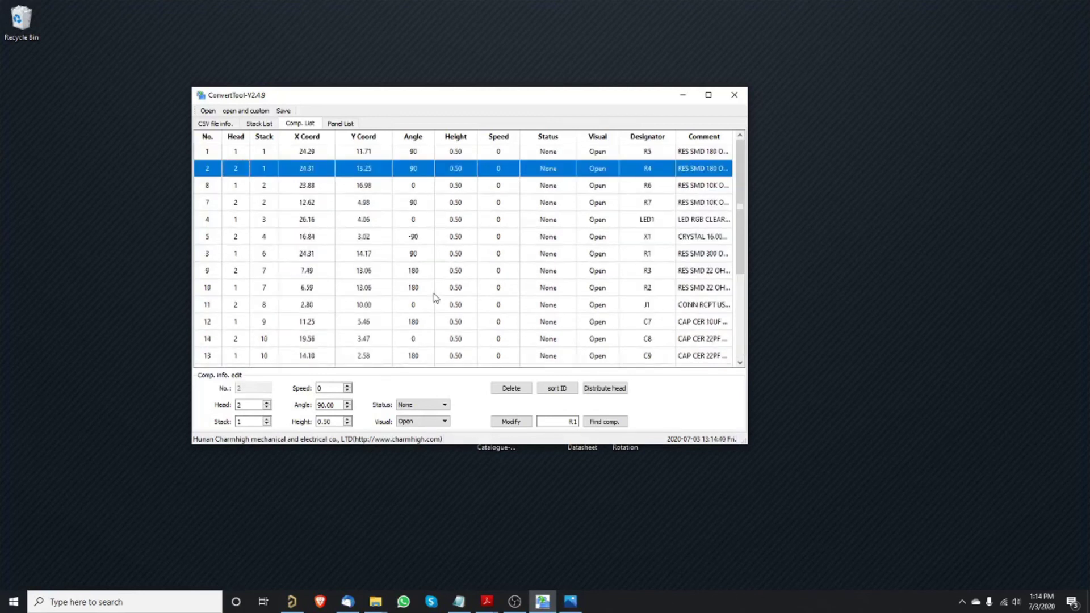